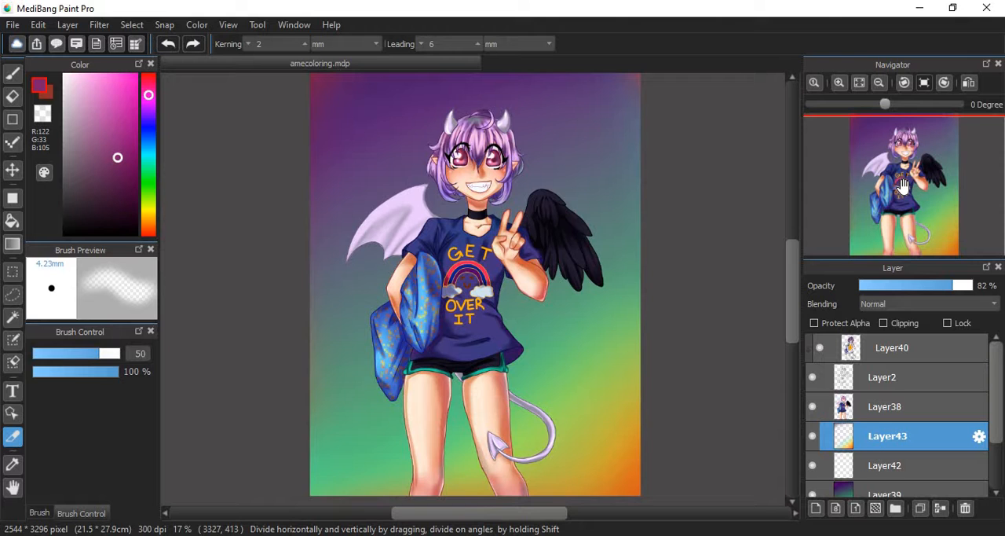
- Zoom in on the illustration to actual pixels and examine the character's face and eyes
mouse_move(903, 186)
left_mouse_down()
mouse_move(872, 174)
mouse_move(905, 185)
left_mouse_up()
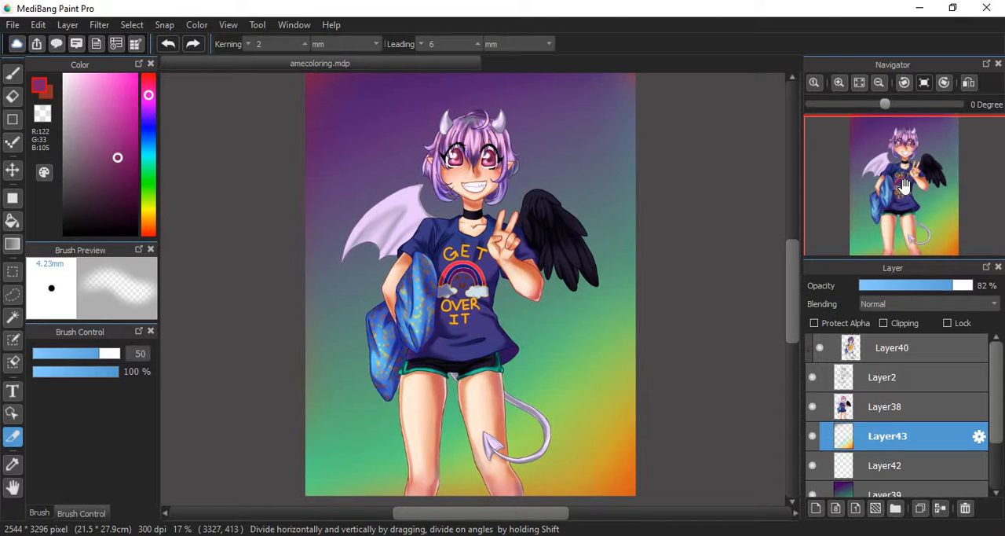
left_click(838, 83)
left_click(838, 83)
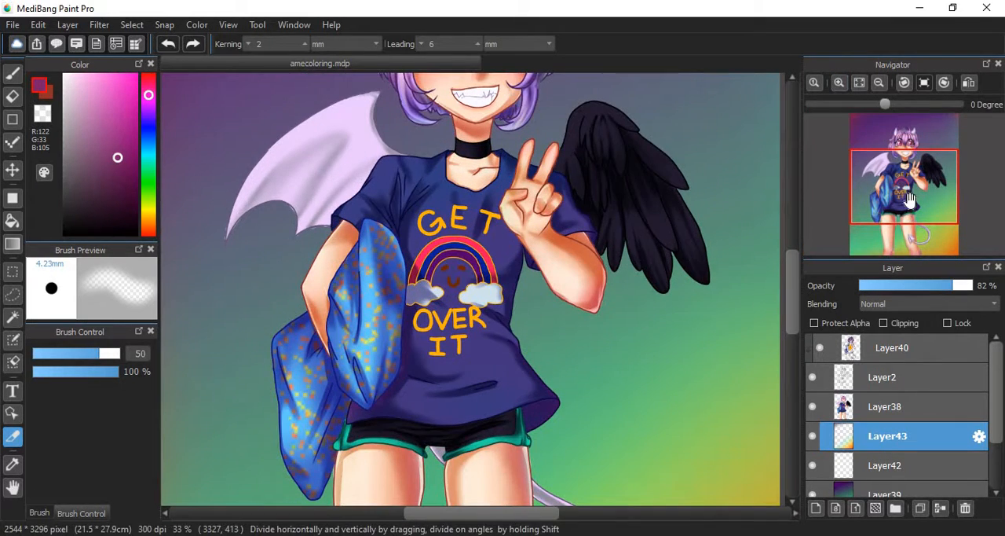
left_click_drag(886, 178, 900, 163)
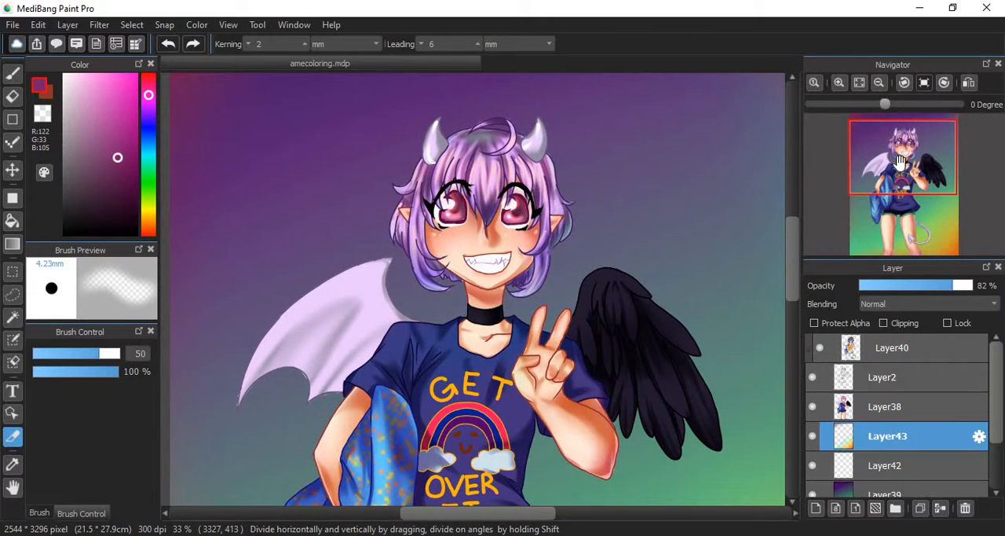
left_click(814, 83)
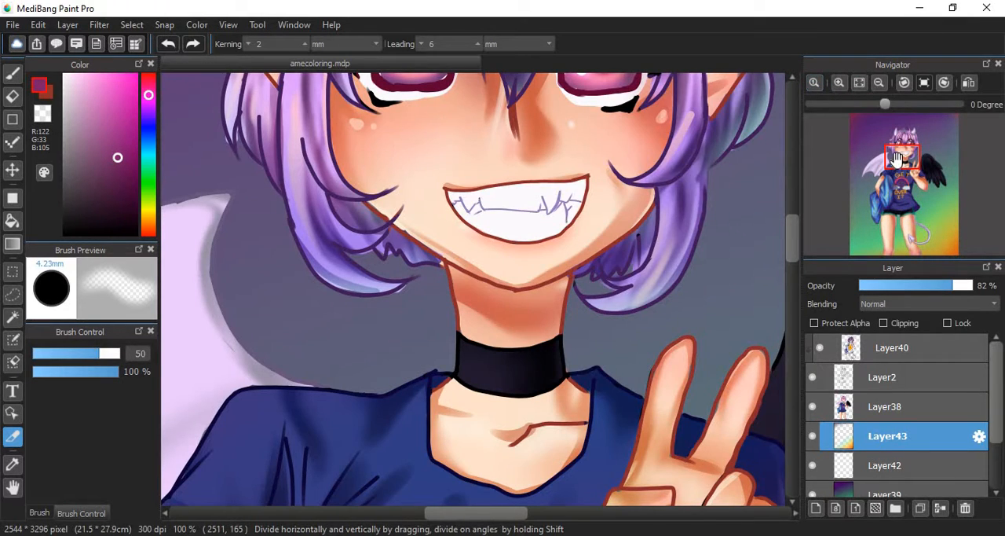
mouse_move(896, 161)
left_mouse_down()
mouse_move(900, 128)
mouse_move(906, 147)
left_mouse_up()
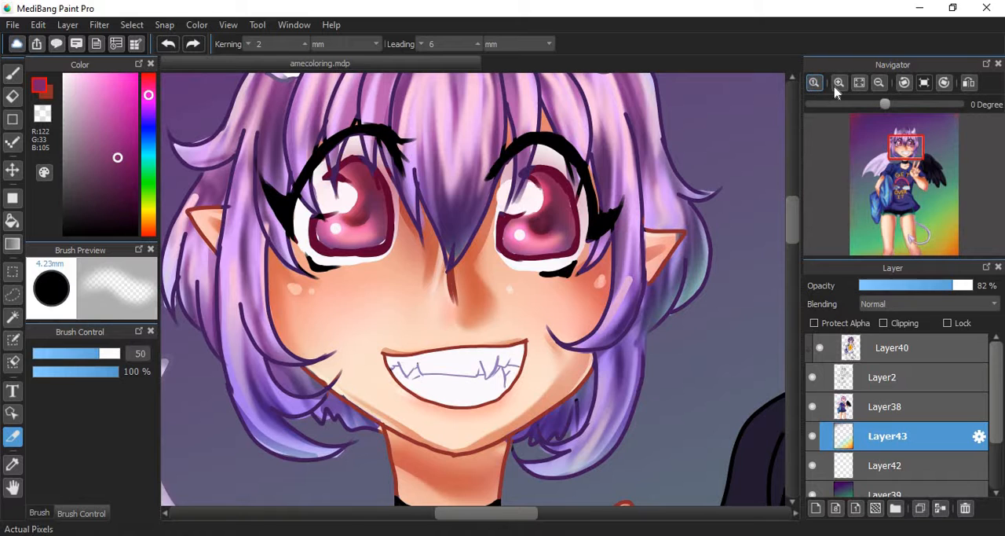
- Fit the whole illustration in view and zoom in and out around the rainbow graphic on the shirt
left_click(859, 83)
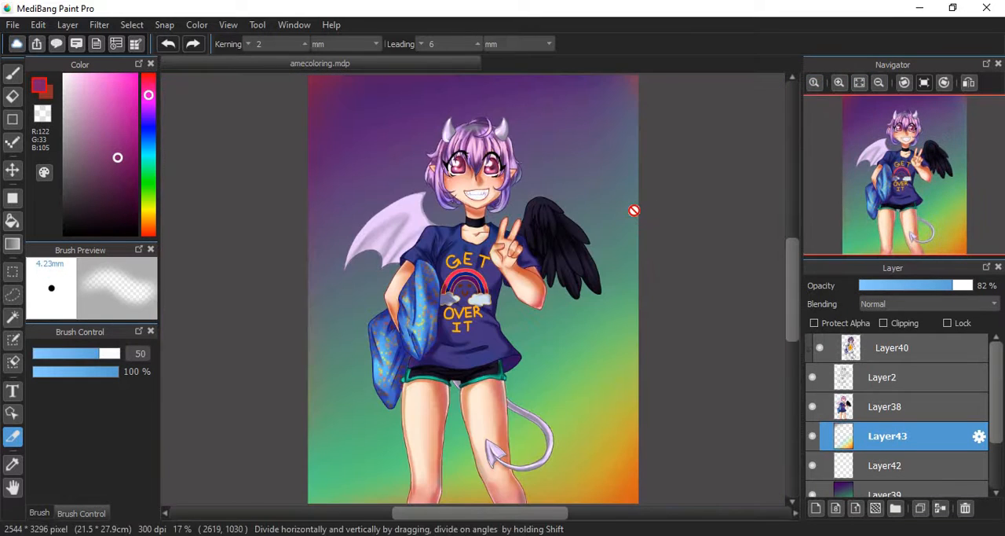
left_click(838, 84)
left_click(838, 83)
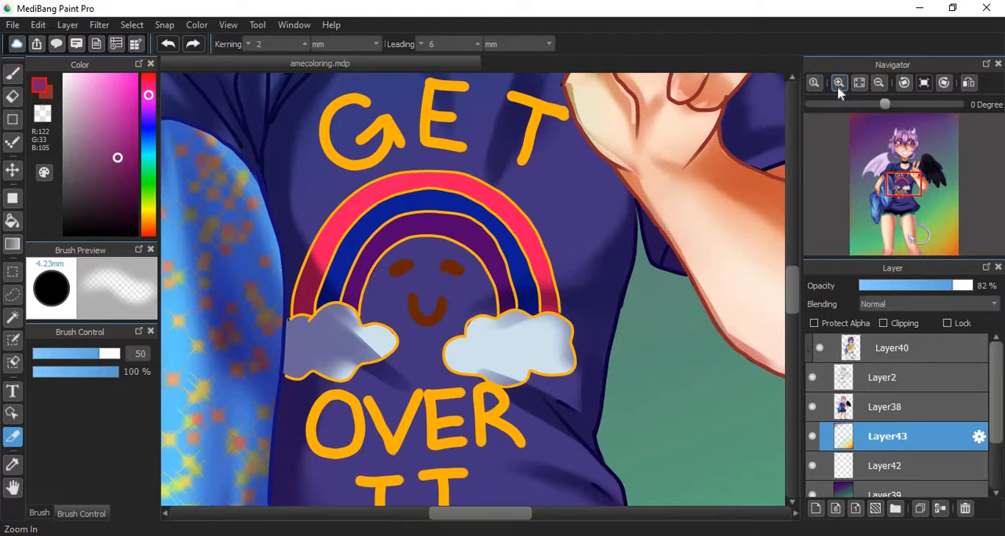
left_click(879, 86)
left_click(878, 86)
left_click(878, 88)
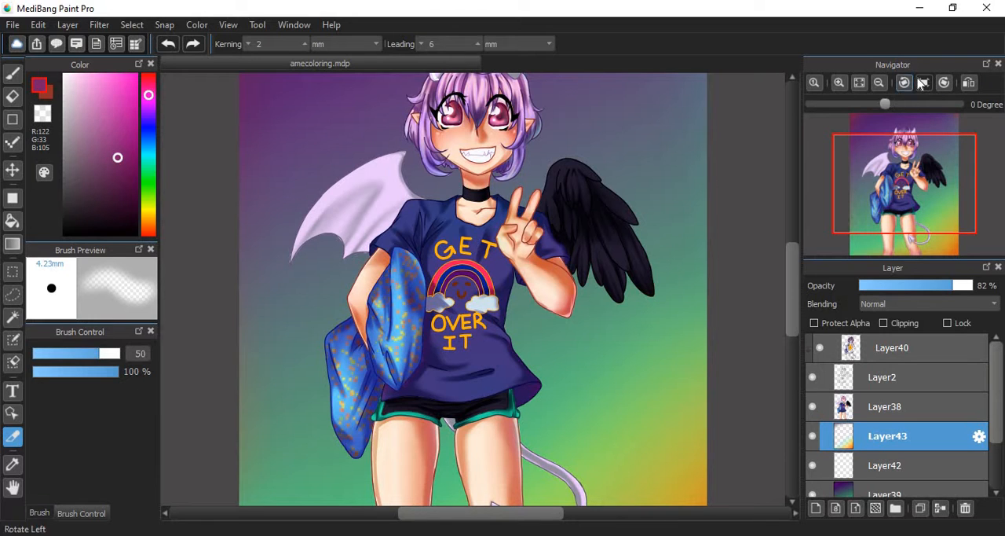
- Rotate the canvas view to -180 degrees, turn it back clockwise in steps, and clear the rotation
mouse_move(923, 84)
left_click_drag(878, 109, 812, 124)
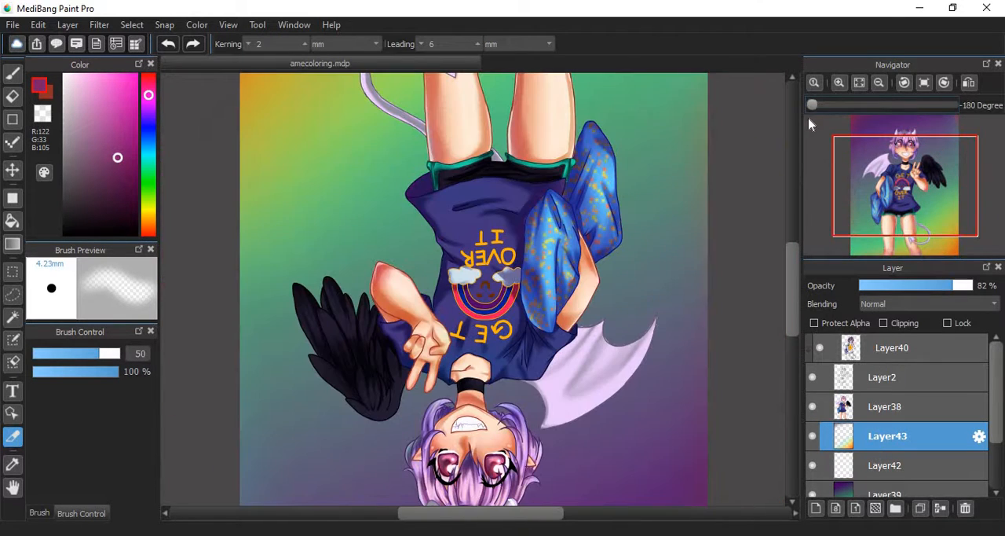
left_click(945, 83)
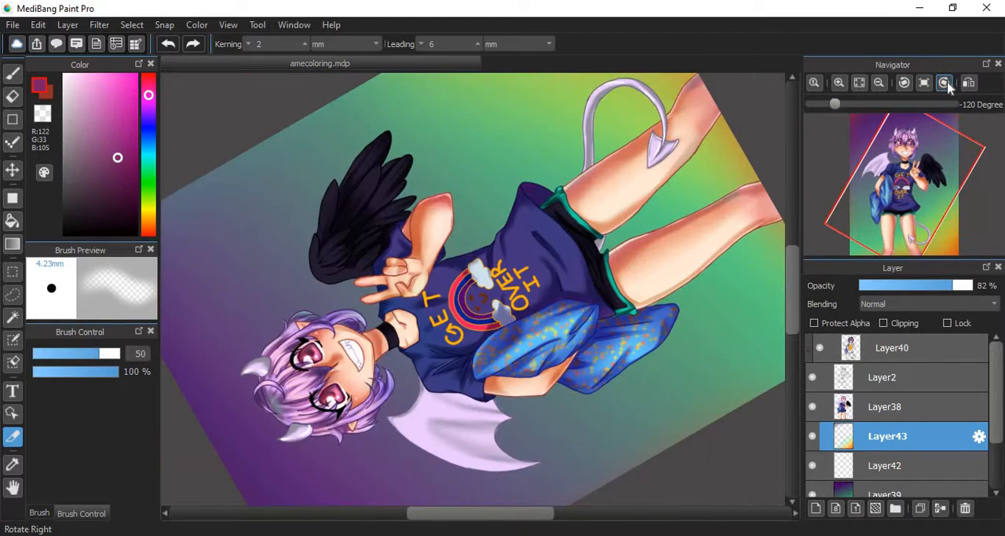
left_click(946, 84)
left_click(946, 83)
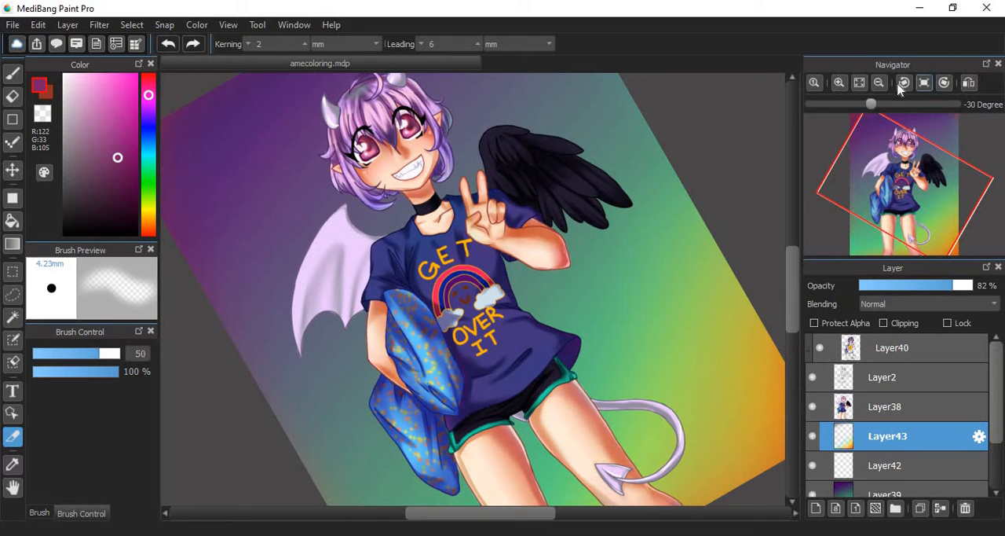
left_click(929, 85)
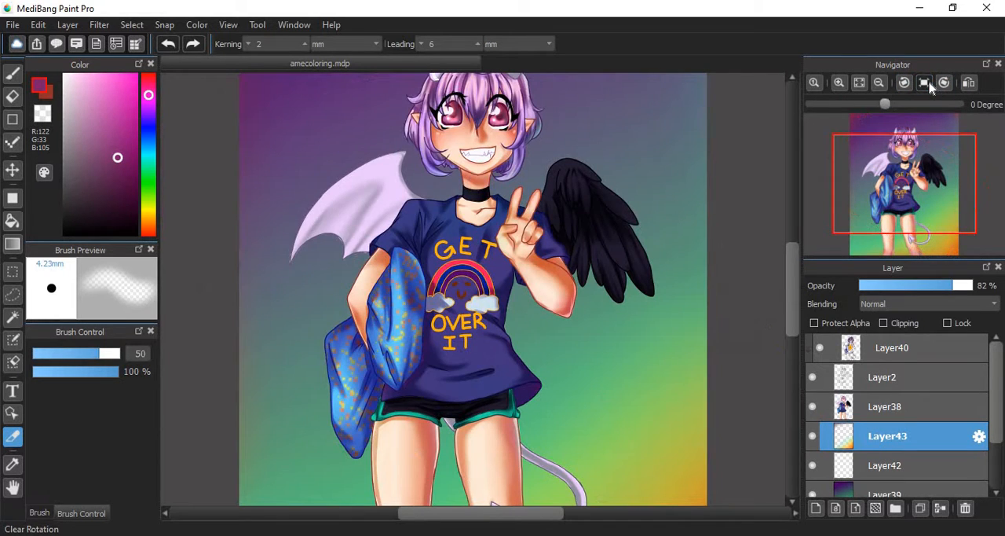
- Flip the canvas view horizontally to check the drawing in mirror image, and restore its original orientation
left_click(968, 84)
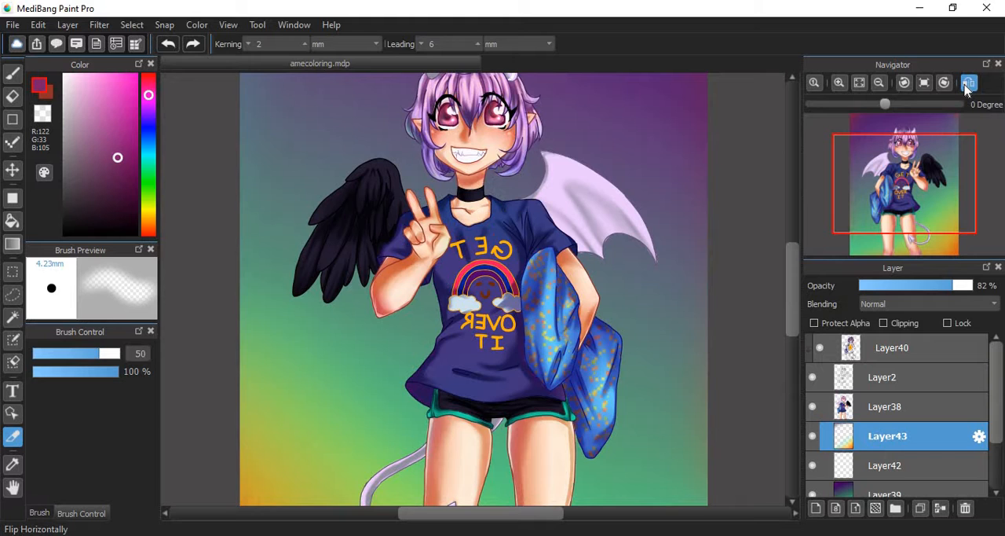
left_click(967, 86)
left_click(967, 86)
left_click(966, 86)
left_click(967, 87)
left_click_drag(879, 206, 1002, 86)
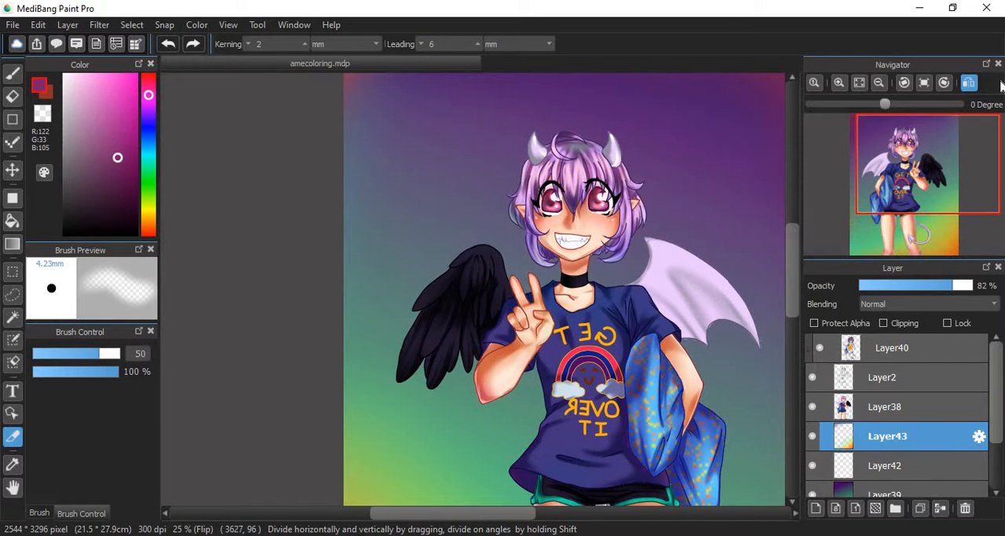
left_click(967, 88)
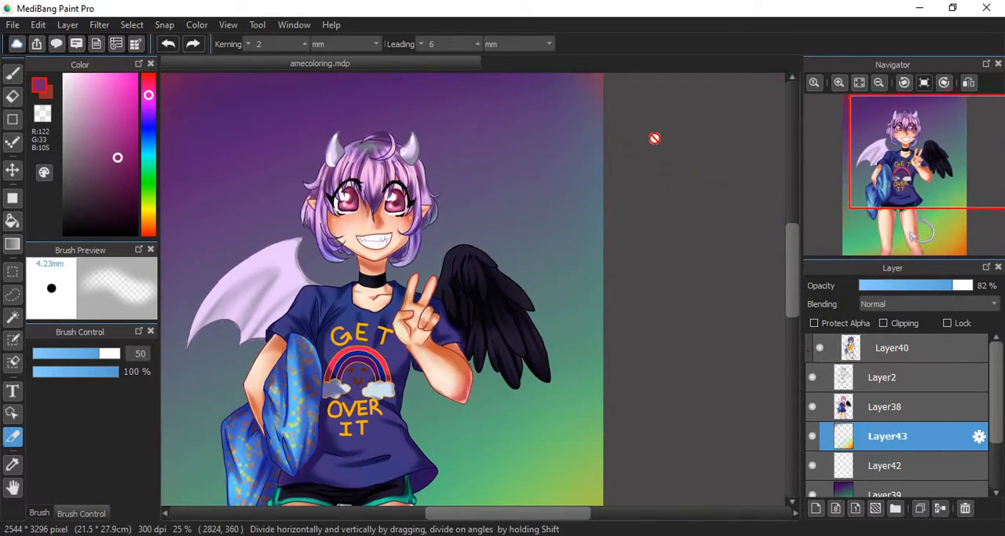
mouse_move(894, 194)
left_mouse_down()
mouse_move(878, 191)
mouse_move(897, 176)
left_mouse_up()
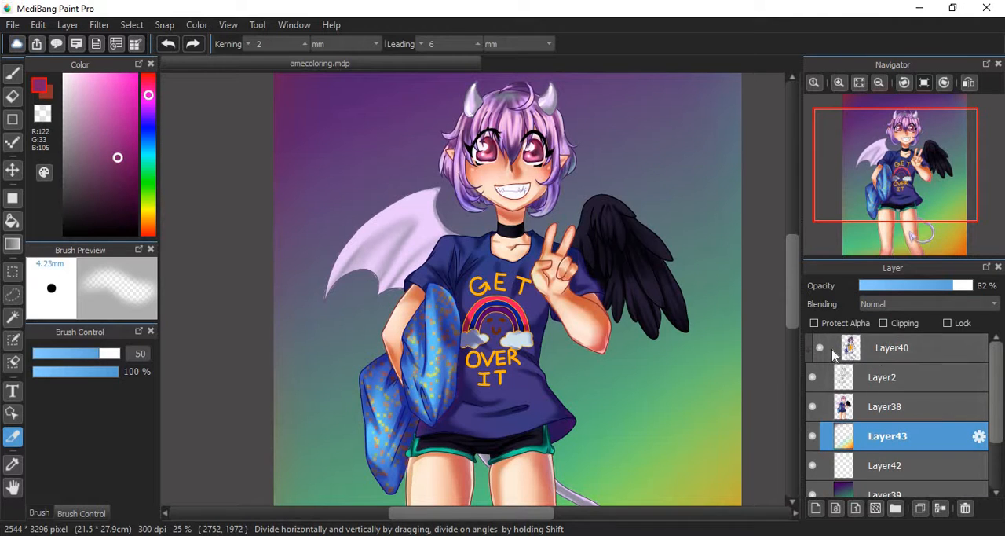
- Select Layer2 and toggle its visibility off and on to examine what it contributes to the drawing
left_click(893, 349)
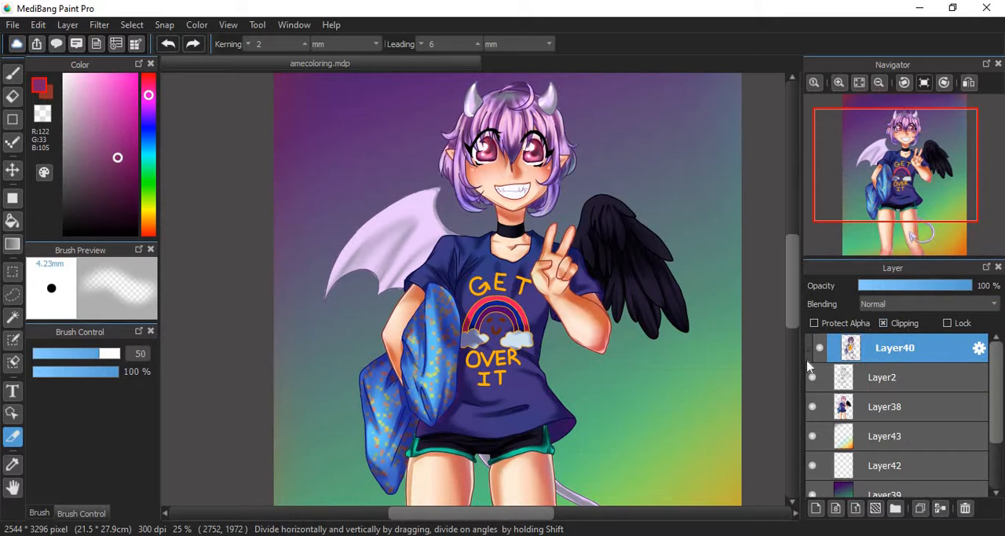
left_click(811, 389)
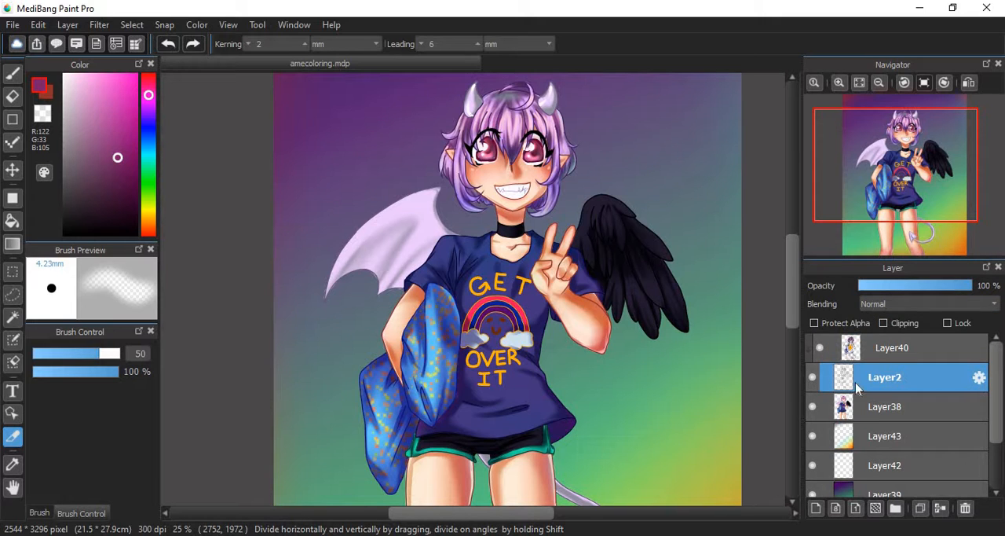
left_click(812, 377)
left_click(812, 377)
left_click(812, 377)
left_click(807, 377)
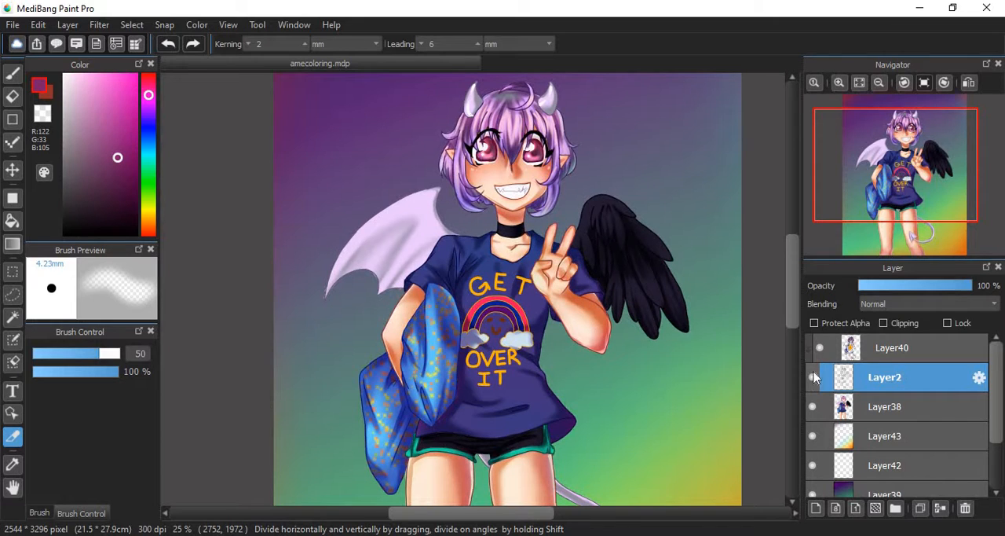
- Turn clipping off and back on for Layer40 to compare the line art colouring with and without it
left_click(898, 350)
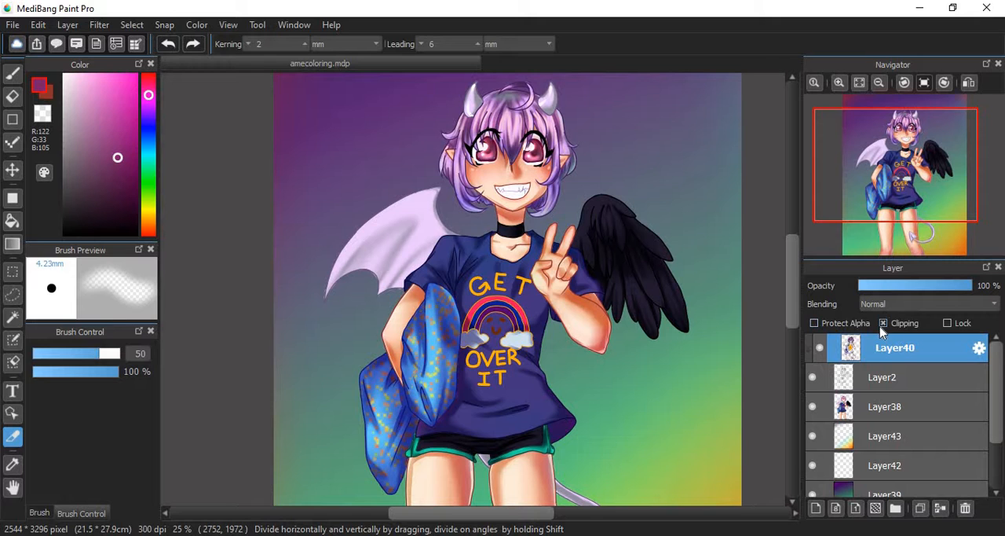
left_click(883, 324)
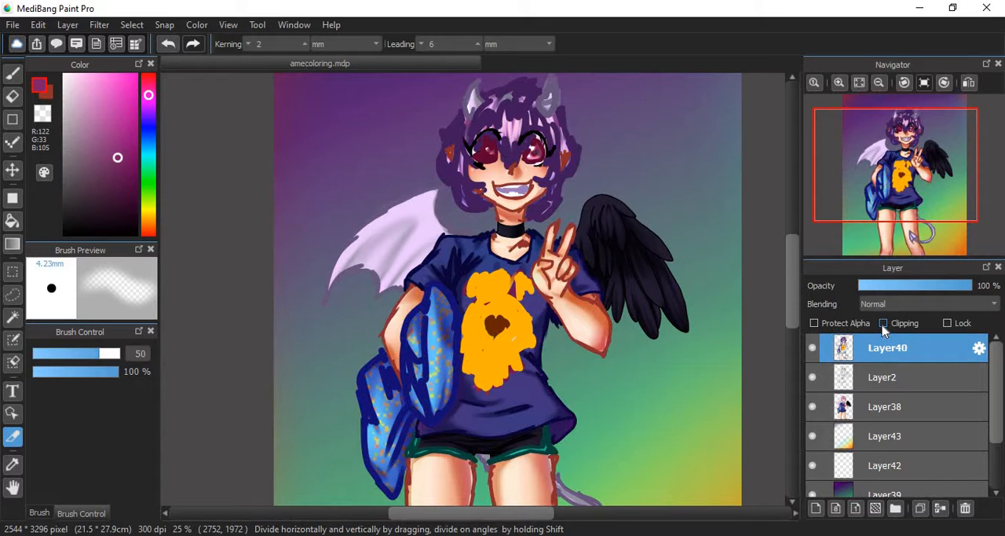
left_click(884, 324)
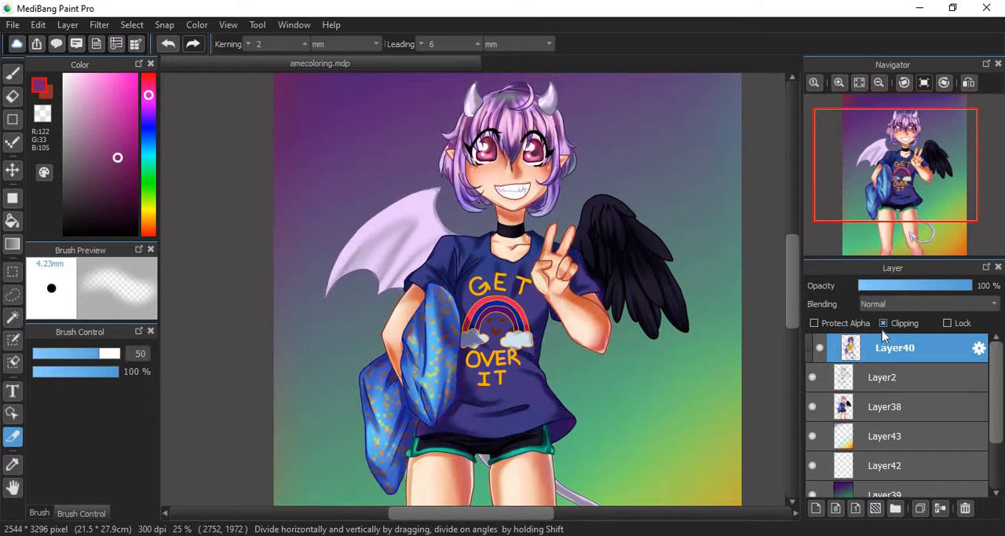
left_click(884, 324)
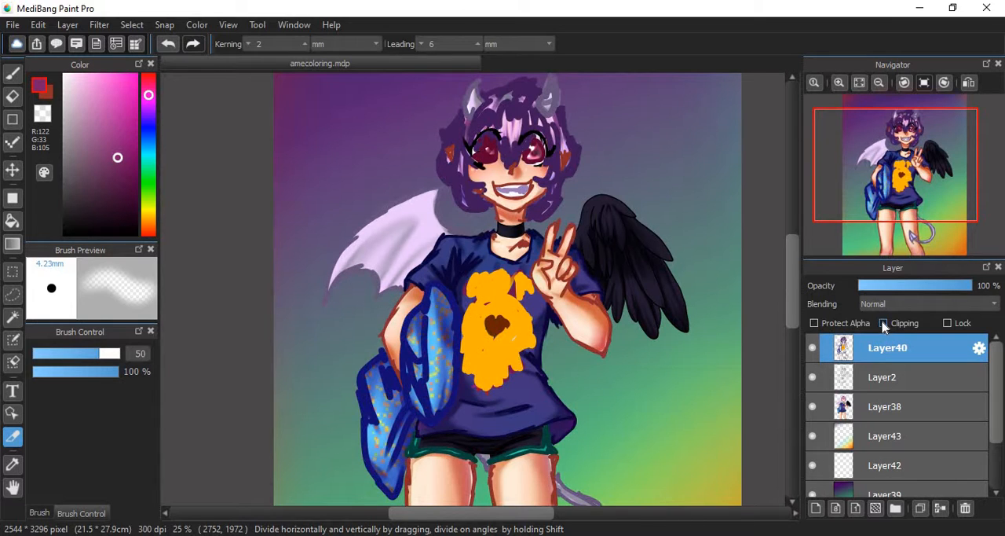
left_click(884, 324)
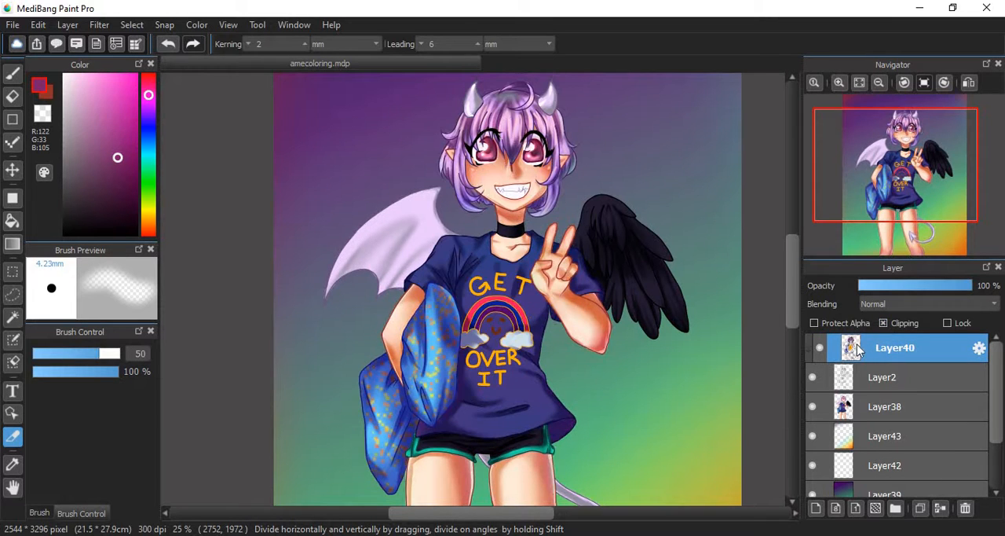
- Hide and show Layer40 to compare the black line art with the coloured line art
left_click(820, 348)
left_click(819, 347)
left_click(819, 347)
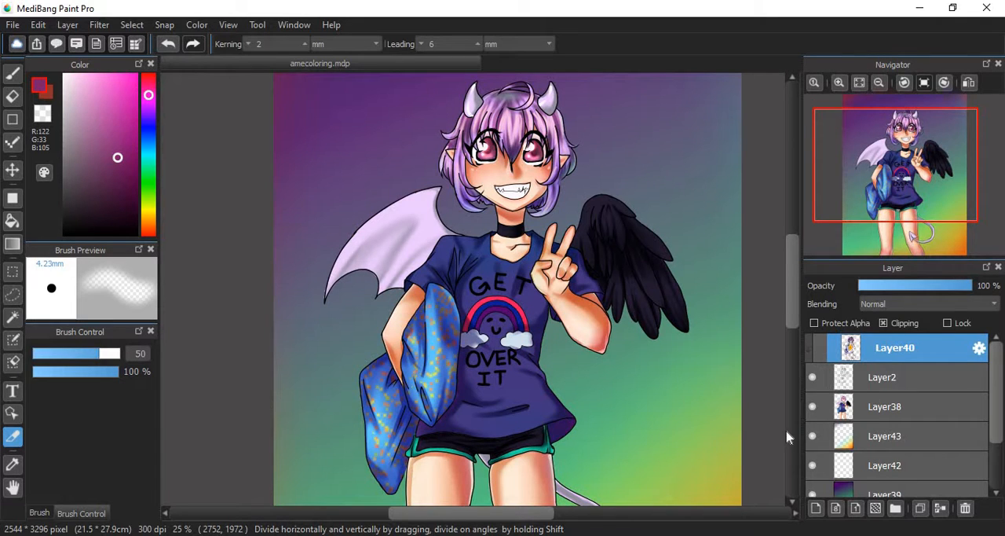
left_click(819, 348)
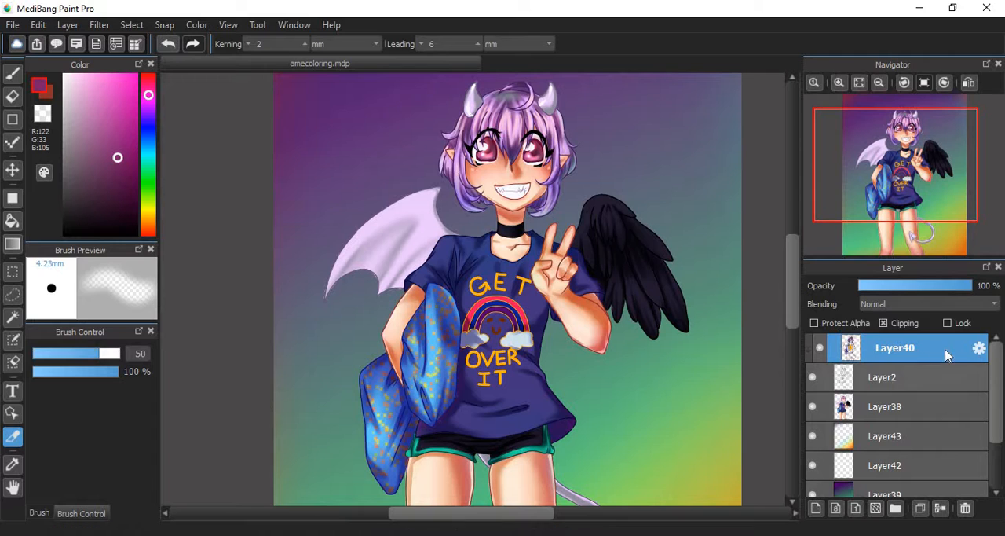
- Add a new clipped layer above Layer40 and undo the addition
scroll(999, 437, "down", 3)
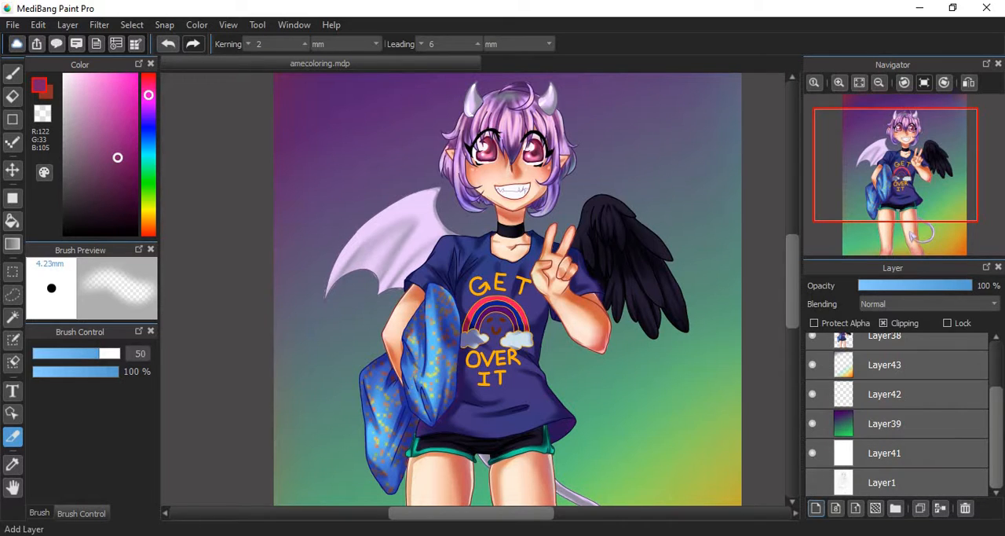
scroll(996, 424, "up", 3)
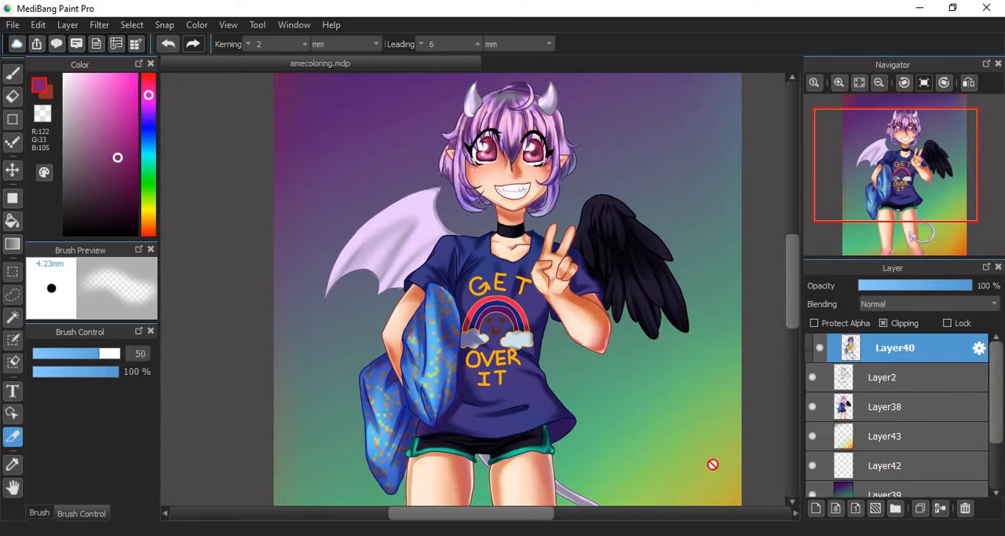
left_click(816, 509)
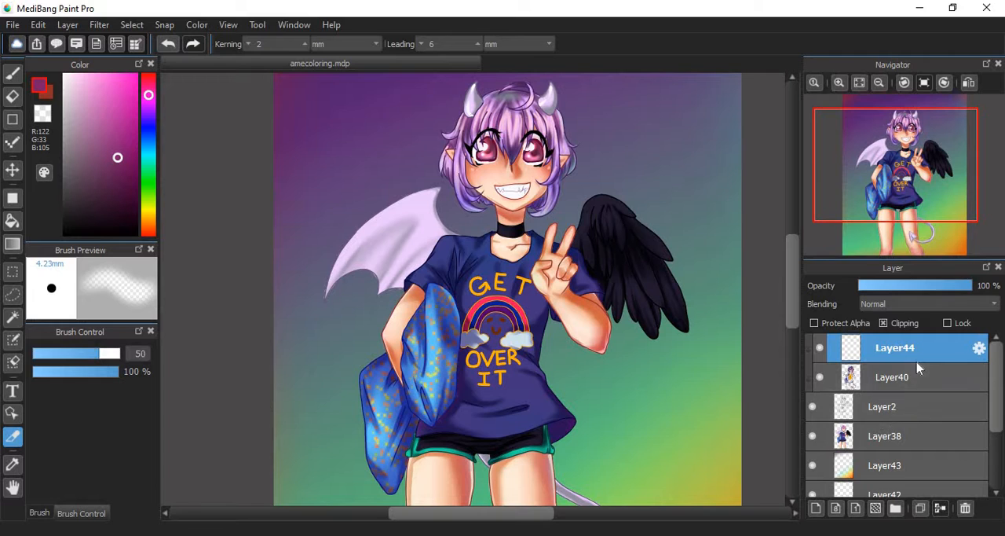
key("ctrl+z")
- Add a new layer directly above Layer38 and undo the addition
left_click(871, 419)
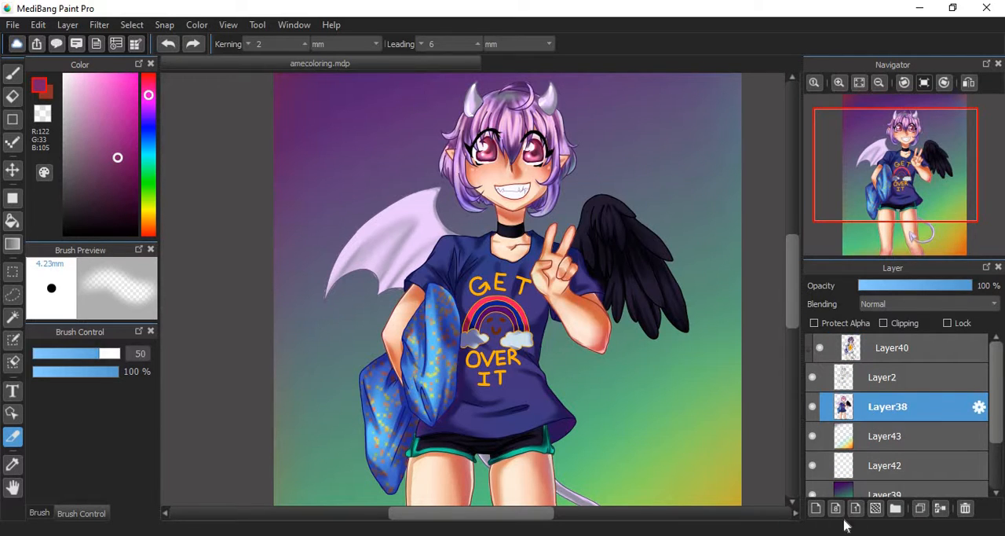
left_click(816, 509)
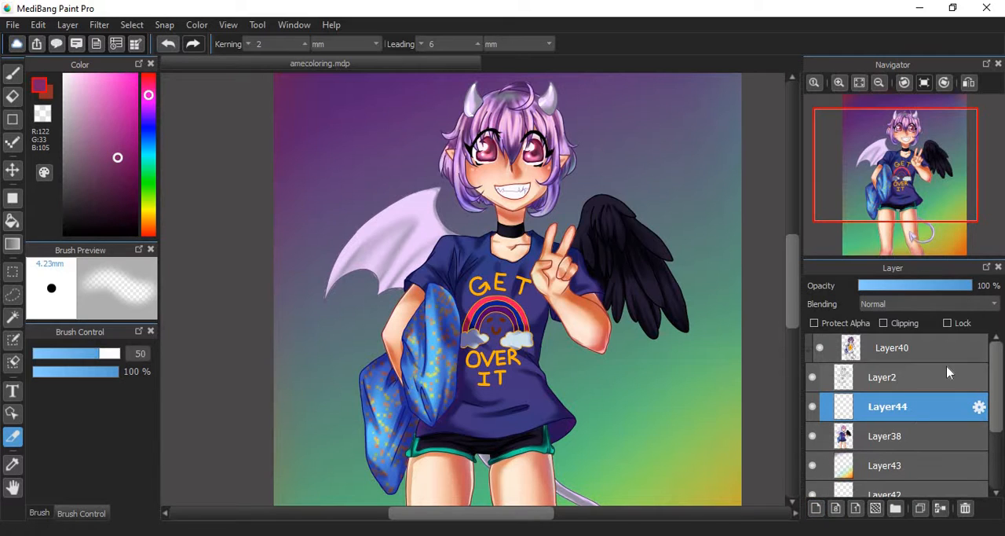
key("ctrl+z")
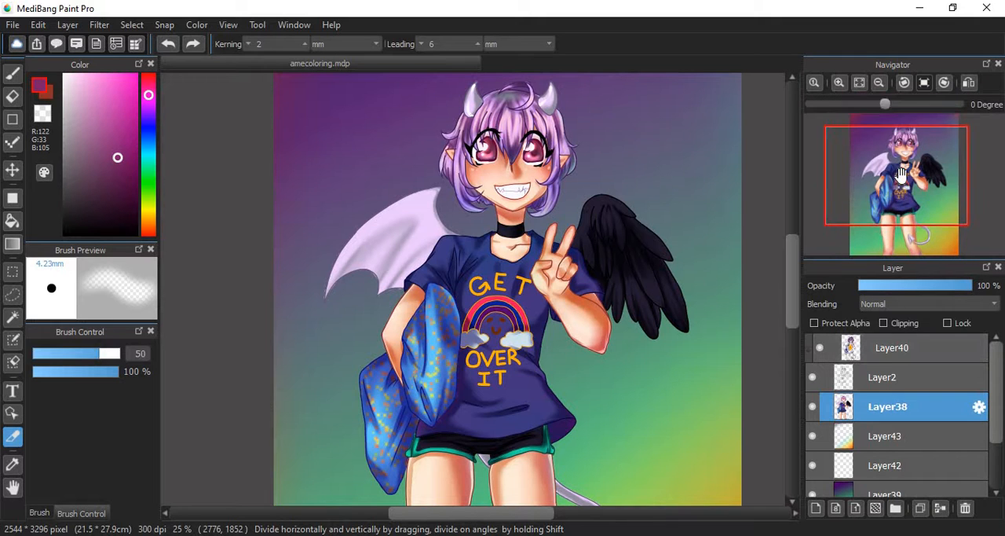
- Select Layer38, the character's colour layer, and set its blending mode to Multiply
mouse_move(901, 187)
left_mouse_down()
mouse_move(907, 194)
mouse_move(897, 168)
mouse_move(902, 201)
mouse_move(919, 182)
left_mouse_up()
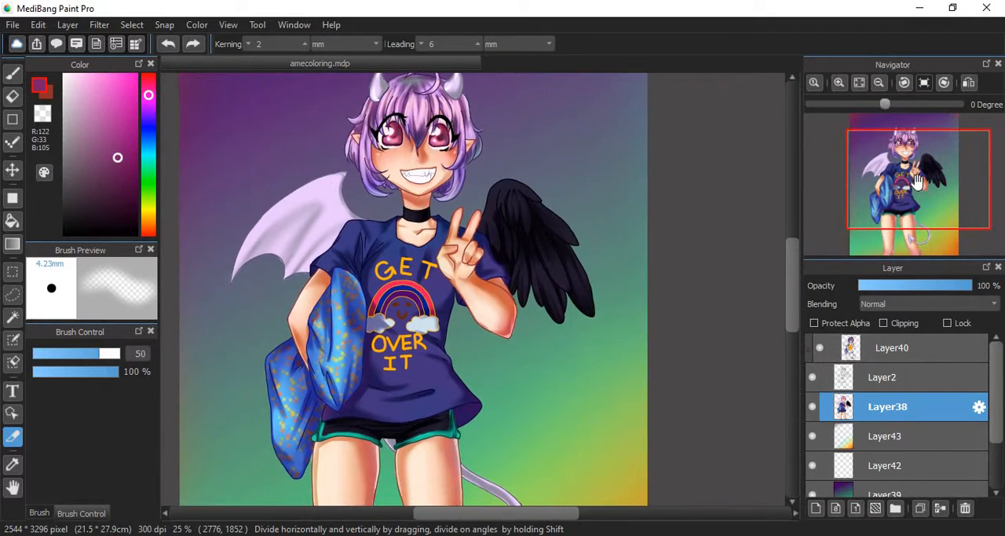
left_click(860, 360)
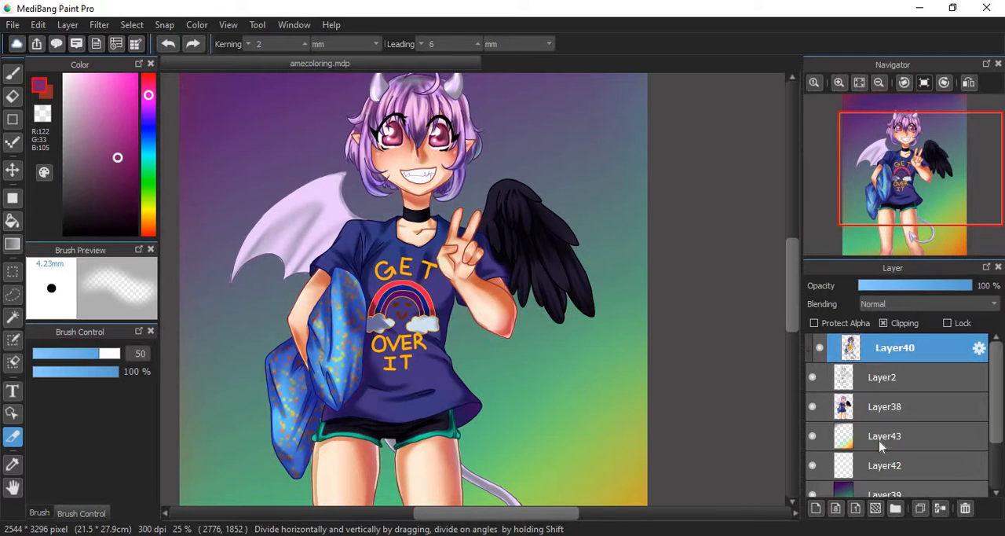
left_click(899, 409)
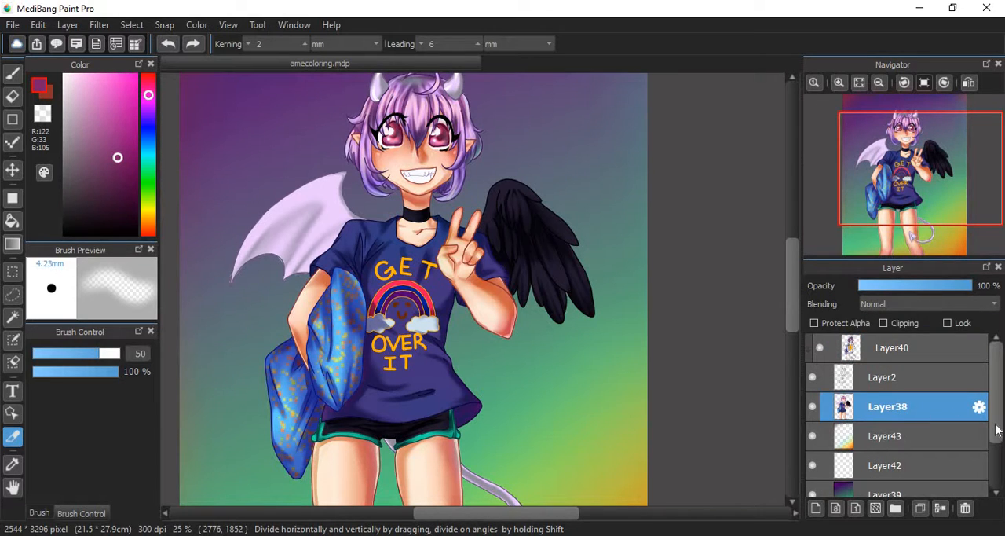
left_click_drag(996, 429, 984, 407)
left_click(928, 306)
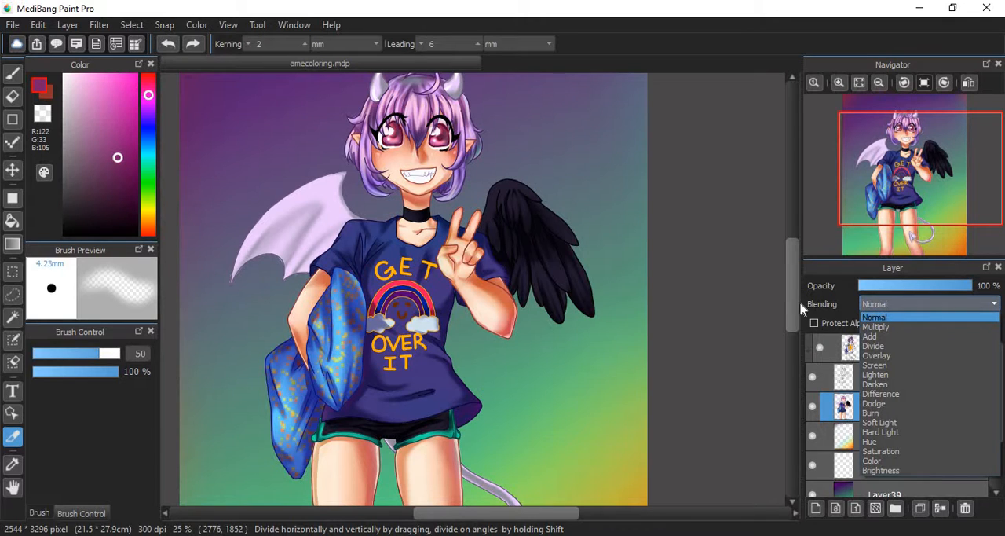
left_click(877, 327)
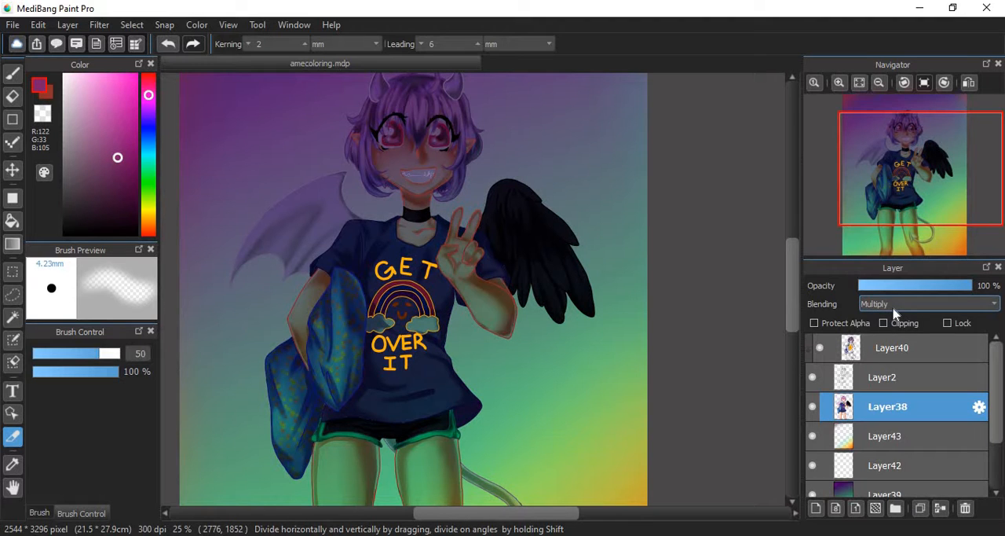
- Try the Add and Overlay blending modes on Layer38
left_click(894, 306)
left_click(885, 338)
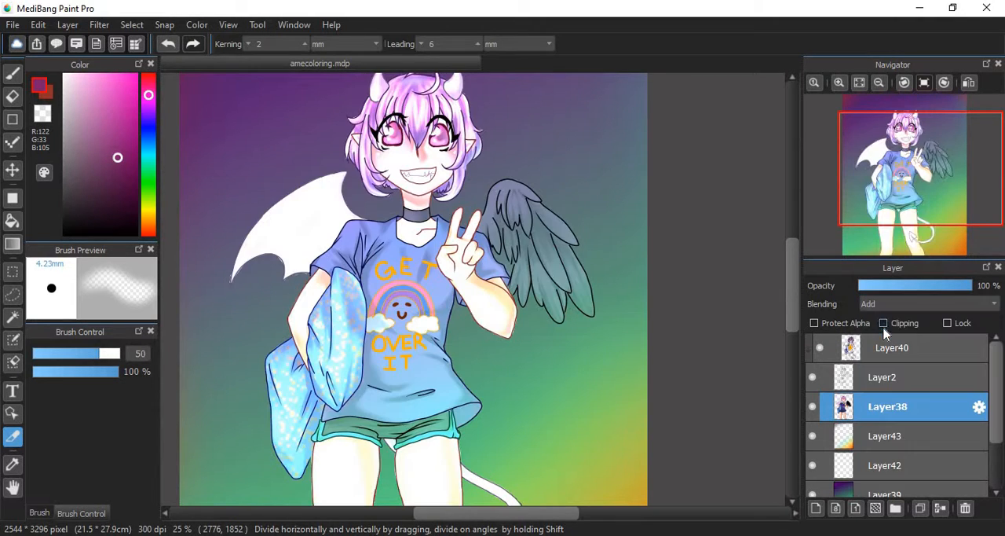
left_click(895, 306)
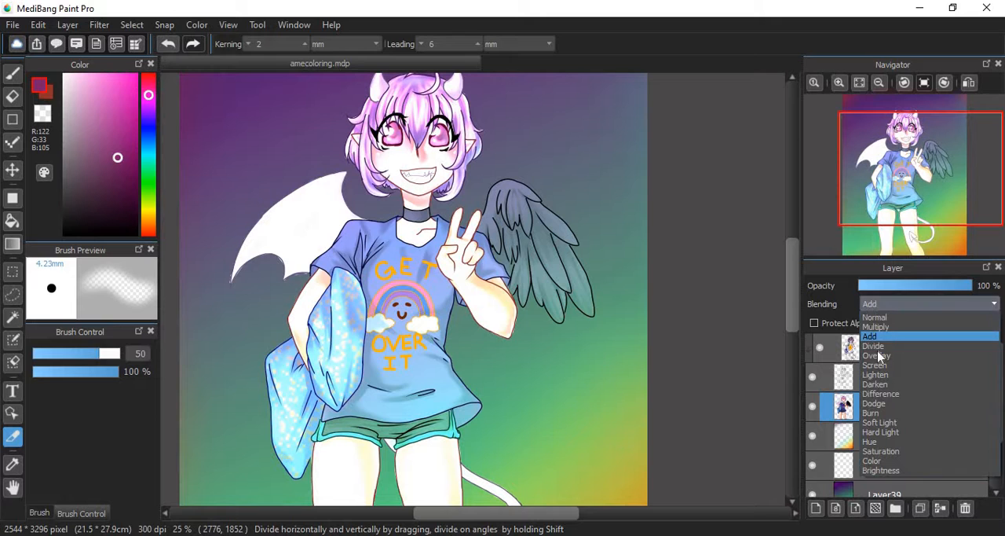
left_click(878, 355)
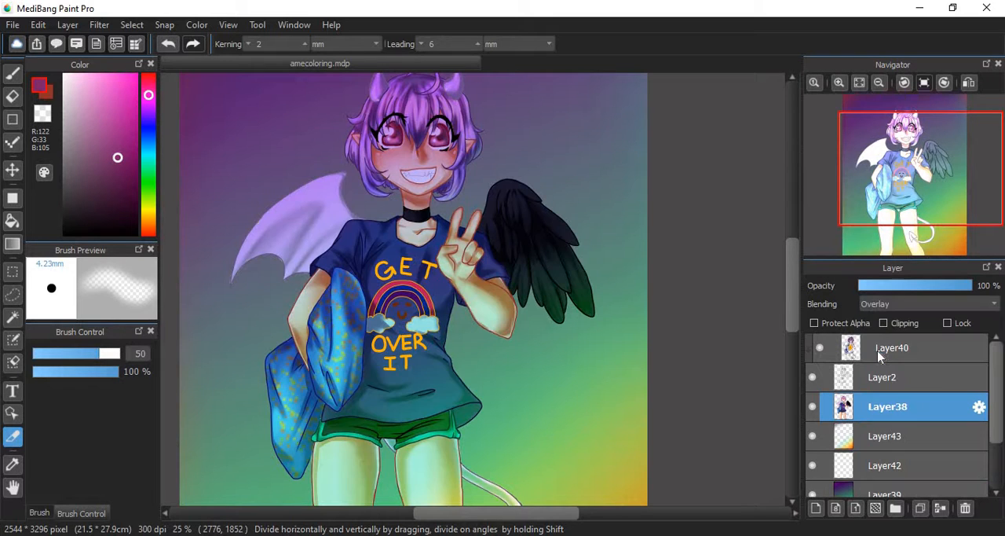
- Lower Layer38's opacity to 64%, restore it to 100%, and set the blending mode back to Normal
left_click(932, 286)
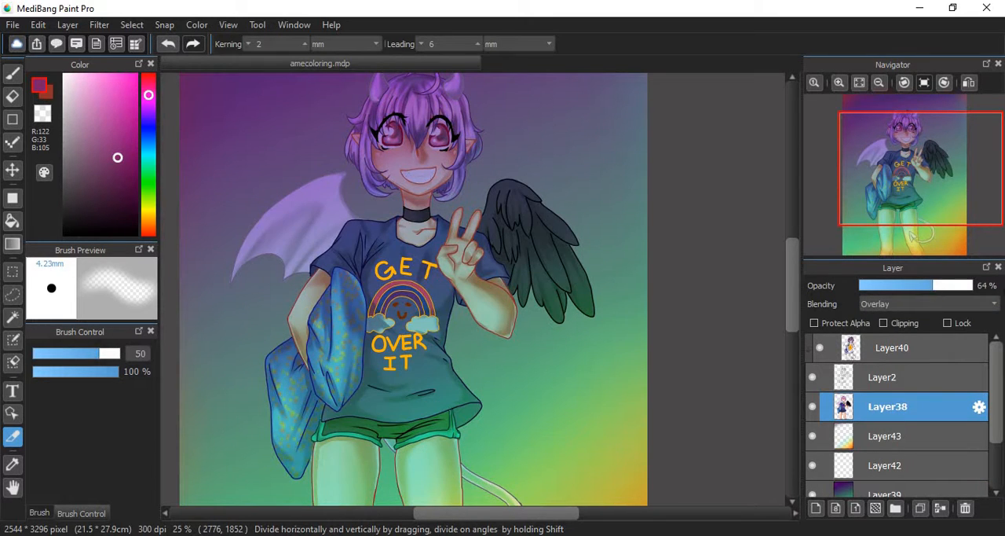
left_click_drag(932, 286, 1002, 290)
left_click(972, 305)
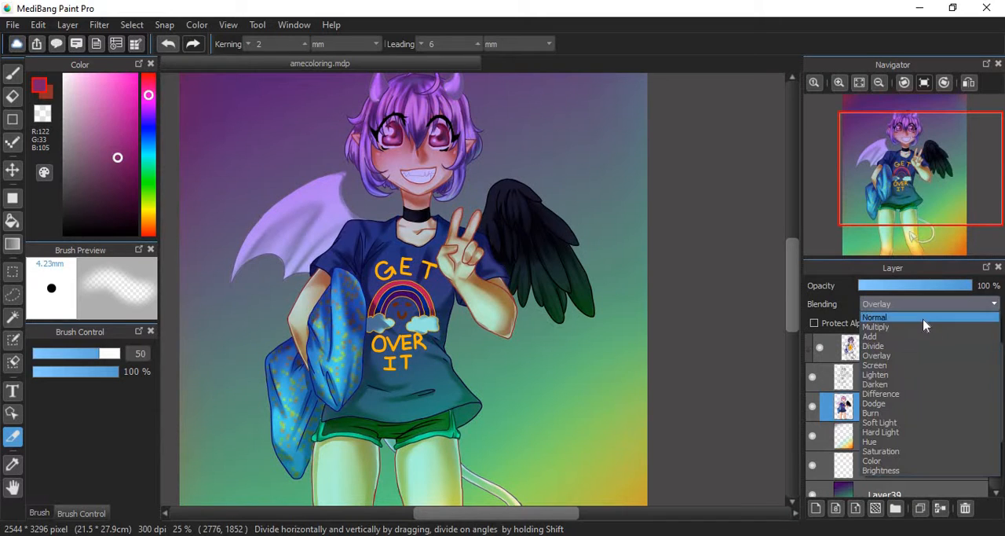
left_click(913, 320)
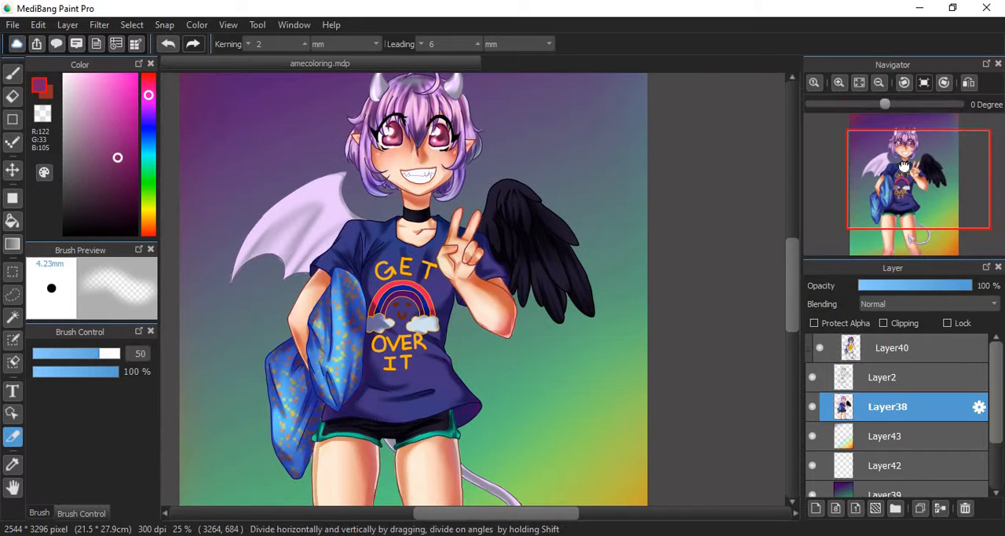
- Lower Layer38's opacity to as little as 1% and restore it to 100%
left_click_drag(905, 165, 905, 193)
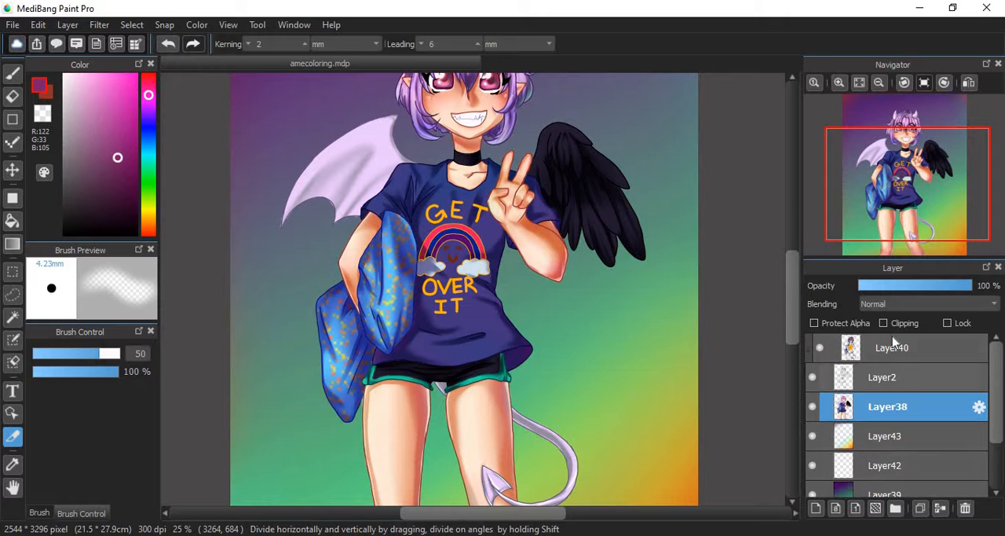
left_click(898, 286)
left_click_drag(910, 208, 900, 175)
left_click_drag(891, 286, 974, 286)
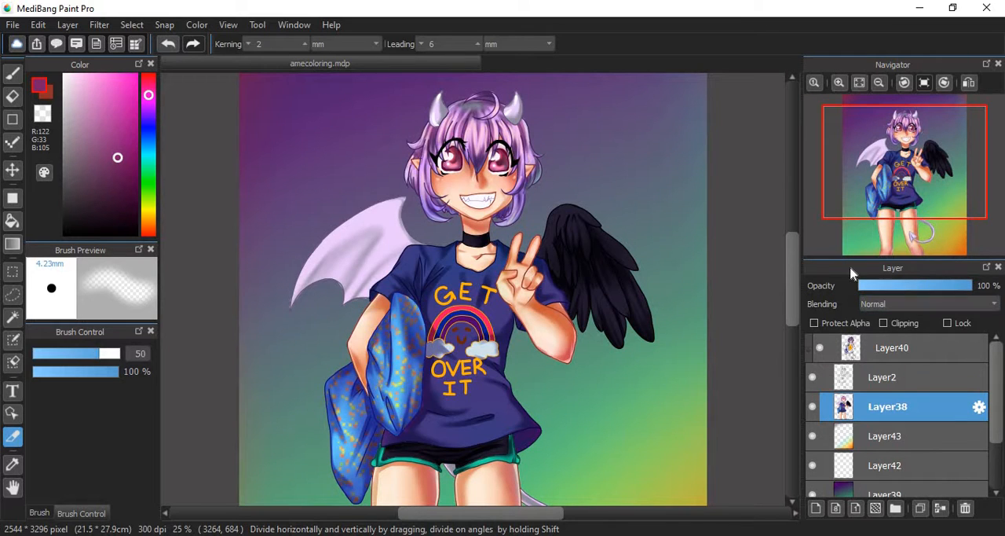
left_click(874, 286)
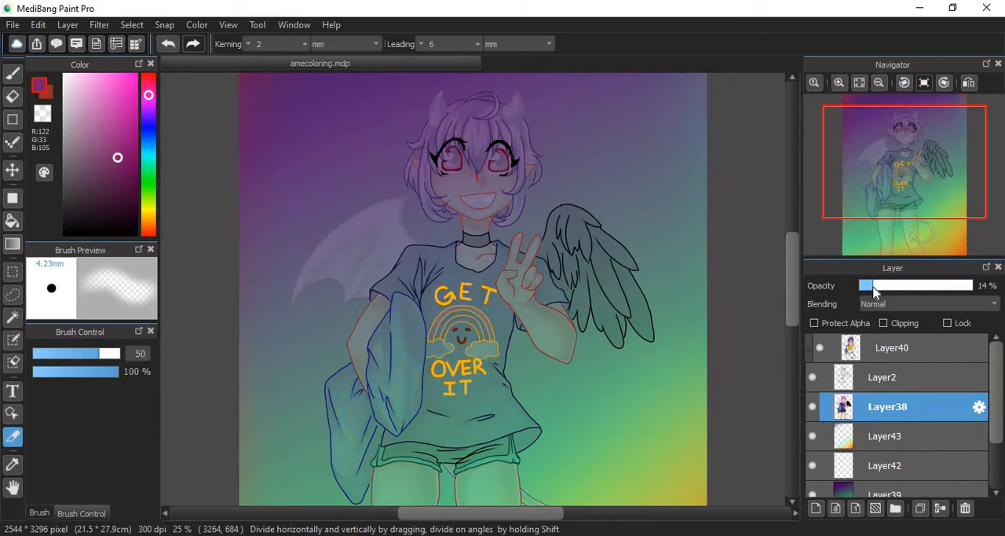
left_click_drag(874, 289, 847, 295)
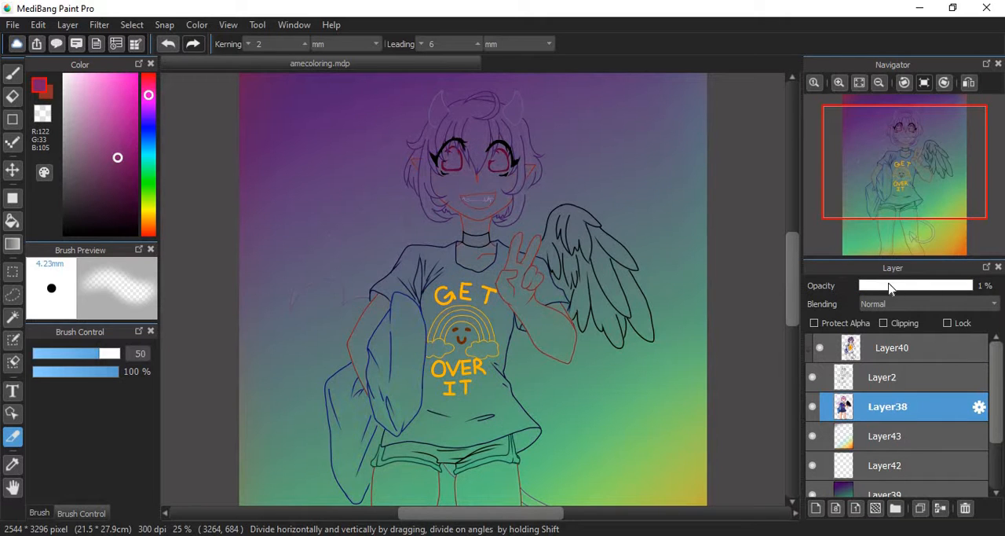
left_click_drag(919, 285, 977, 288)
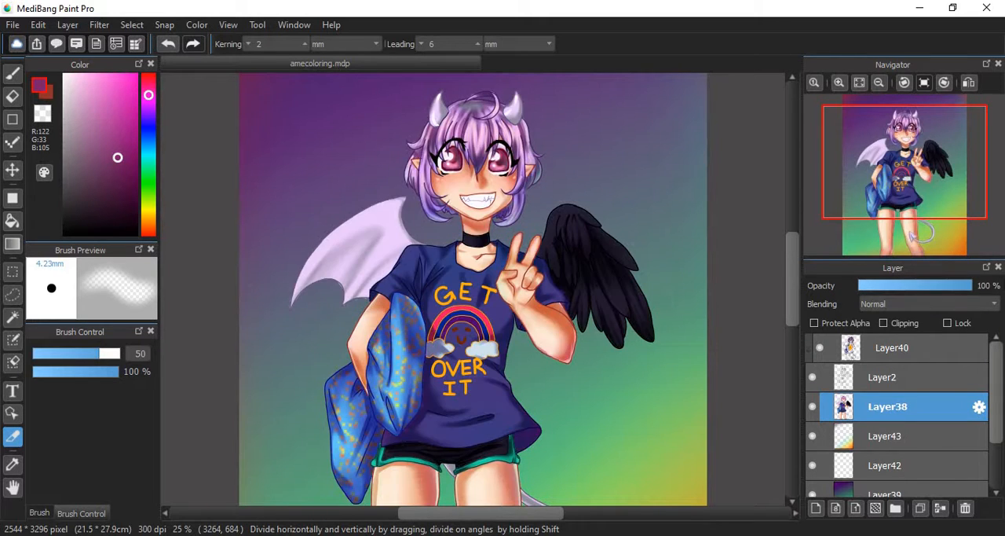
- Zoom in to 50% on the character's face and shoulders
left_click_drag(912, 182, 891, 149)
left_click(839, 82)
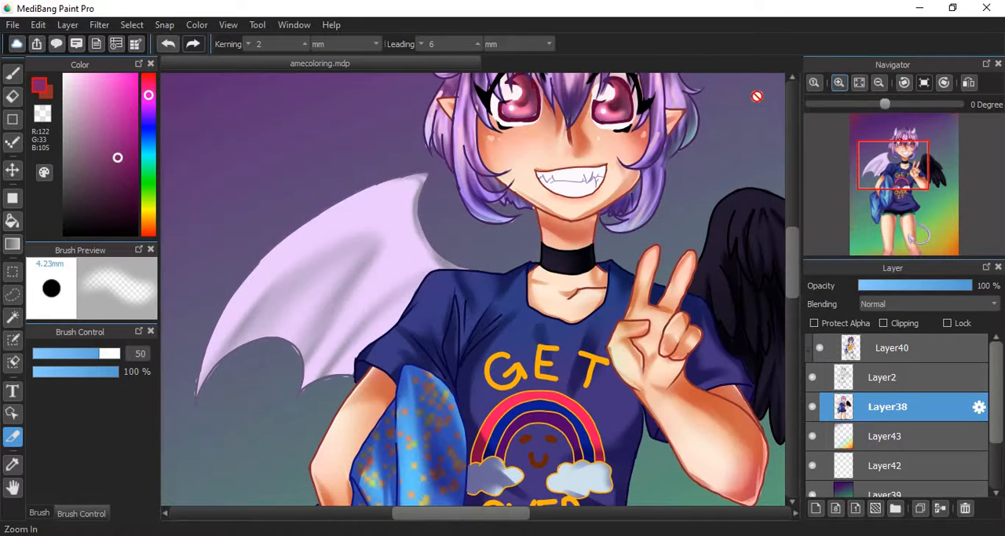
left_click_drag(869, 186, 920, 143)
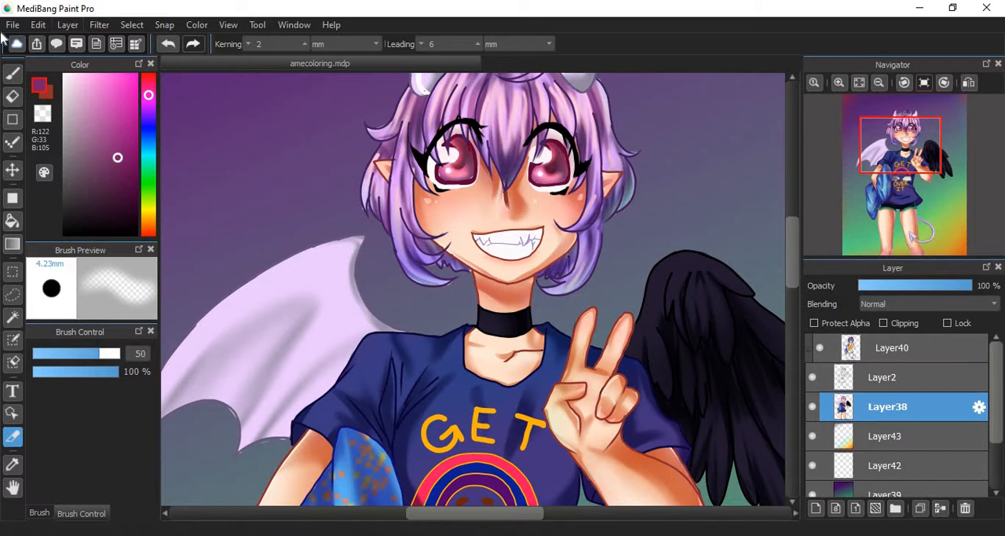
left_click(38, 24)
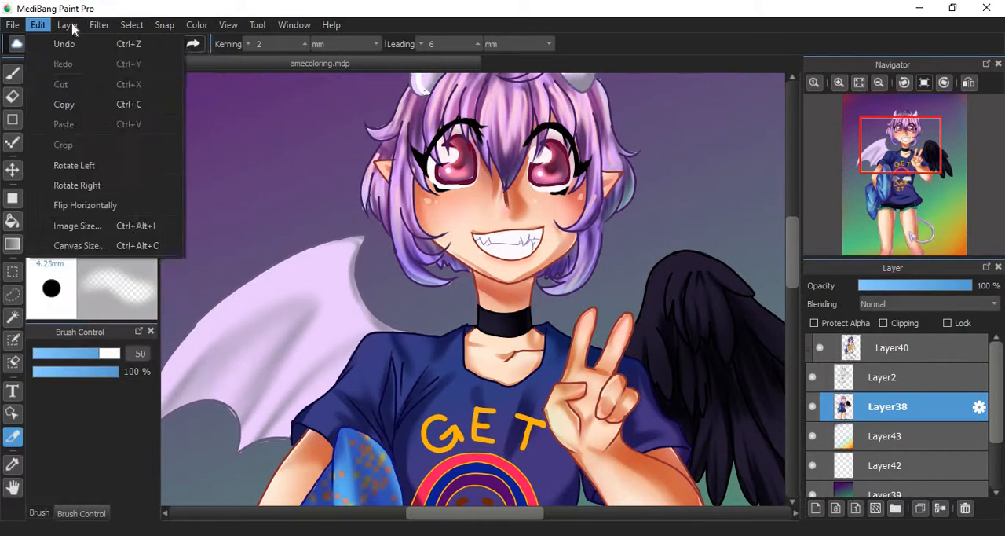
left_click(201, 8)
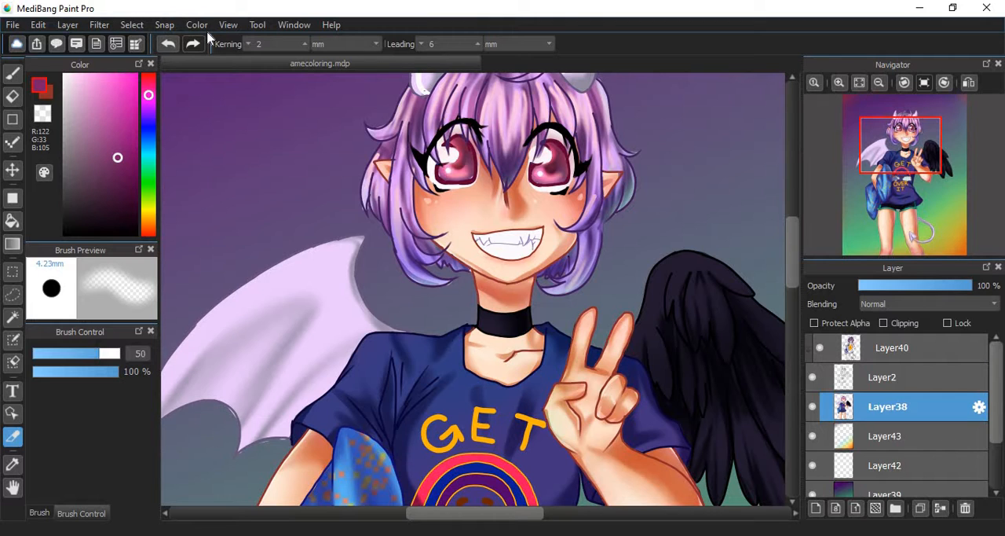
- Activate the Brush tool and pick a magenta colour with RGB 139, 52, 122
left_click(13, 73)
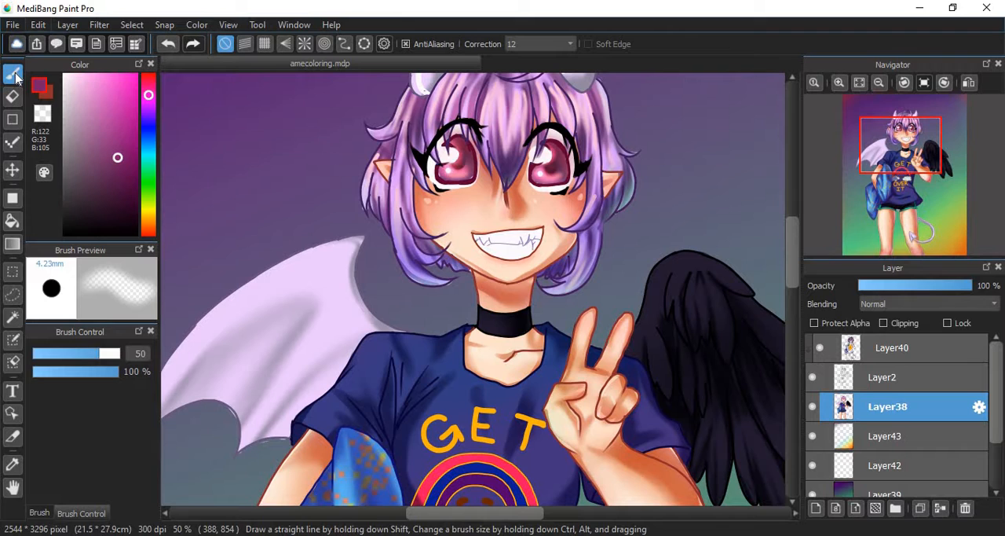
left_click_drag(88, 134, 110, 148)
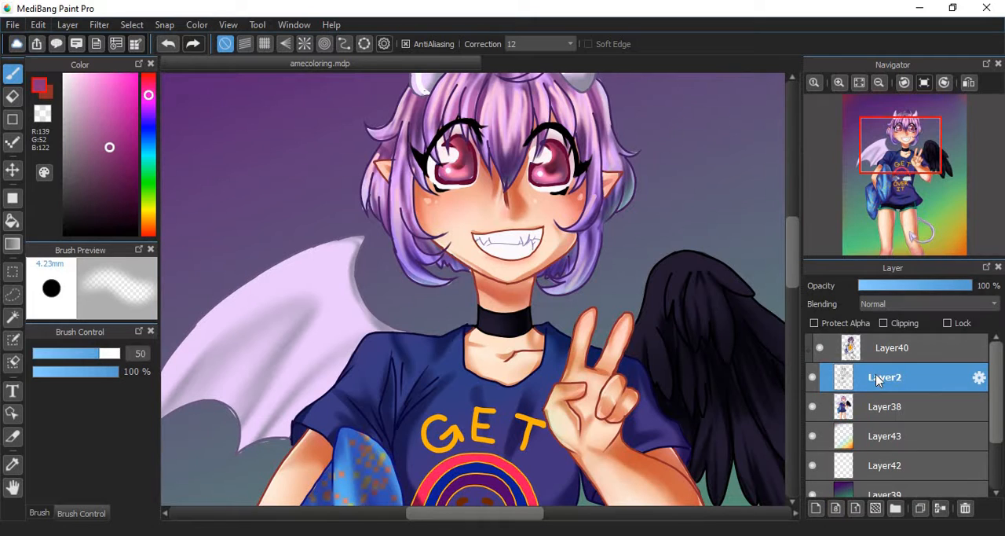
- Add a new layer directly above Layer40 and turn off its clipping
left_click(894, 350)
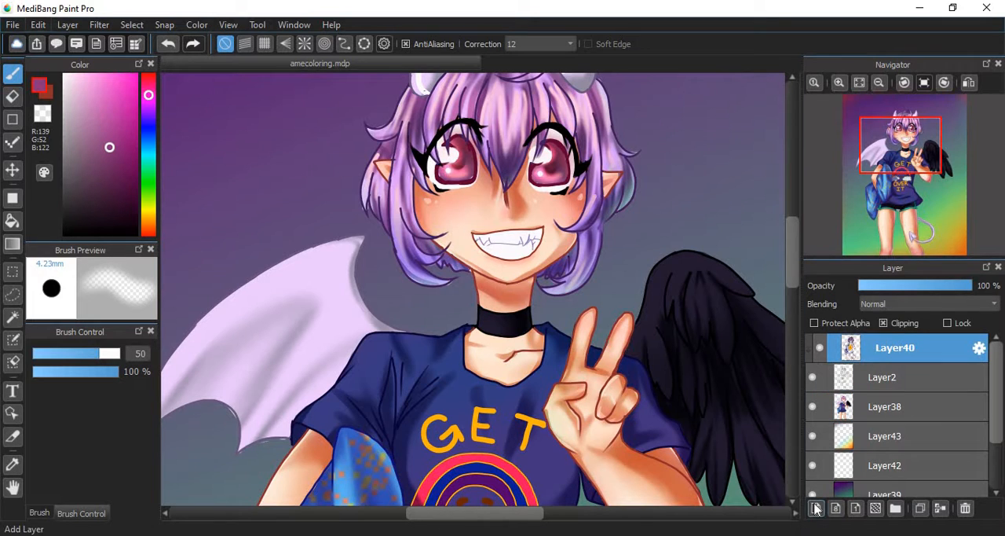
left_click(816, 508)
left_click(884, 323)
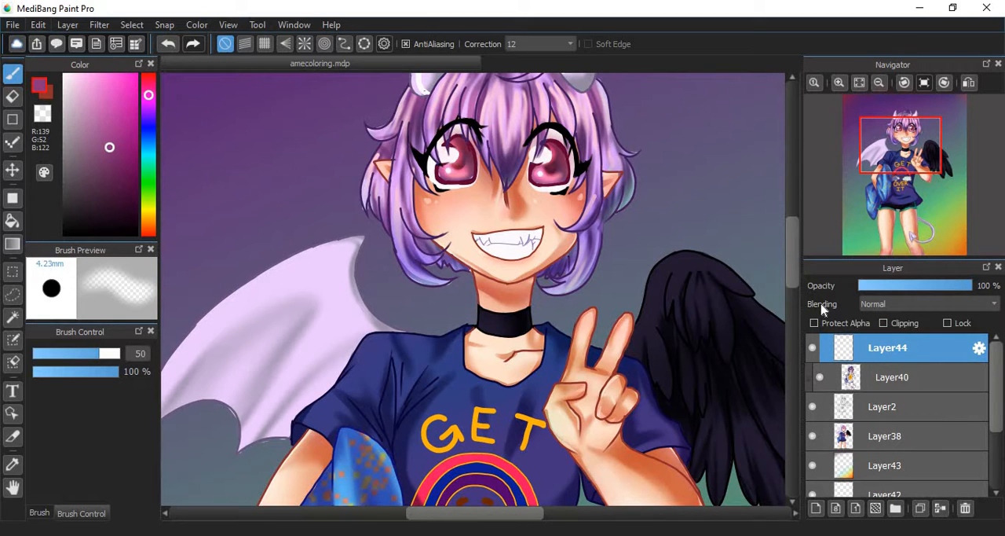
- Choose the Pencil brush at size 70 and draw thick magenta zigzag strokes over the background and pale wing
left_click(38, 513)
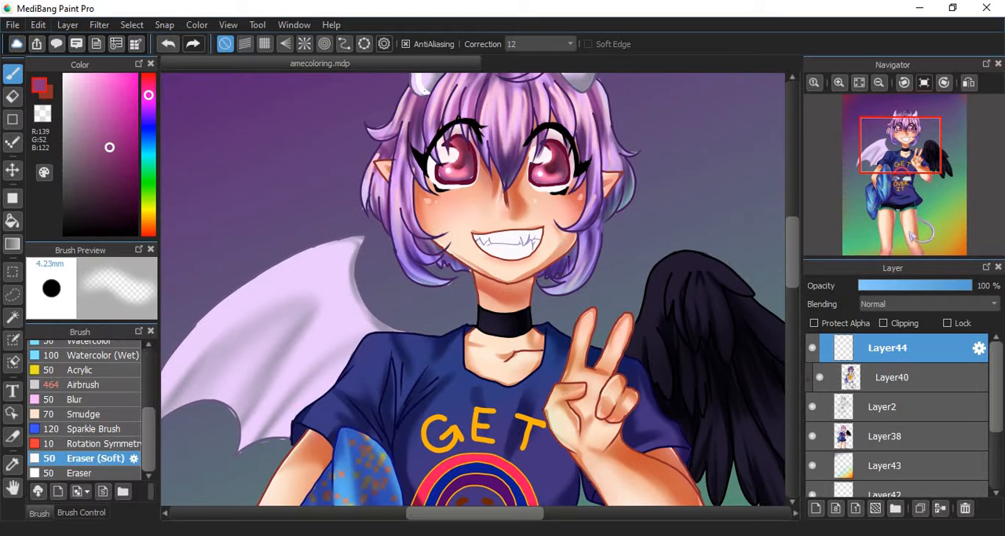
scroll(84, 408, "up", 3)
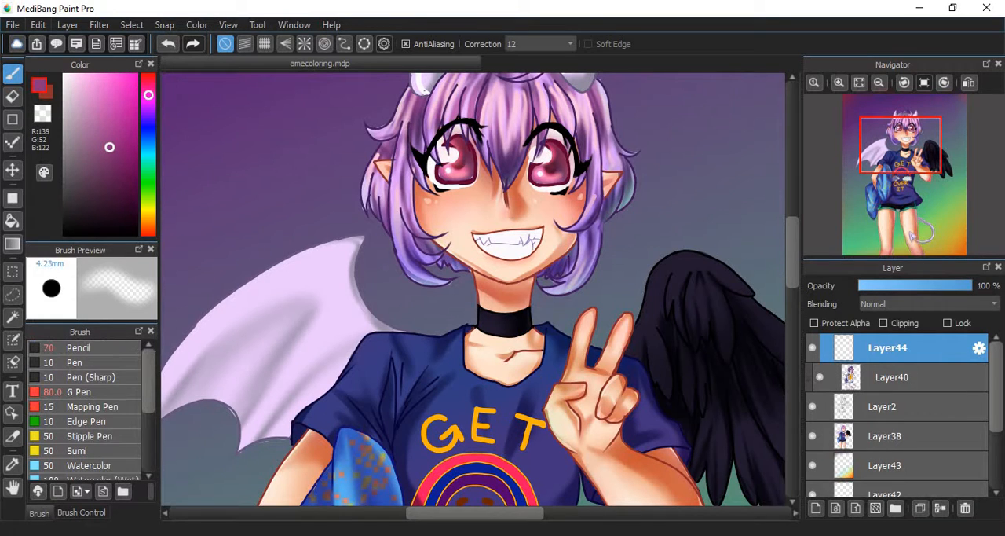
left_click(81, 347)
mouse_move(238, 132)
left_mouse_down()
mouse_move(288, 312)
mouse_move(334, 371)
left_mouse_up()
left_click_drag(290, 167, 313, 227)
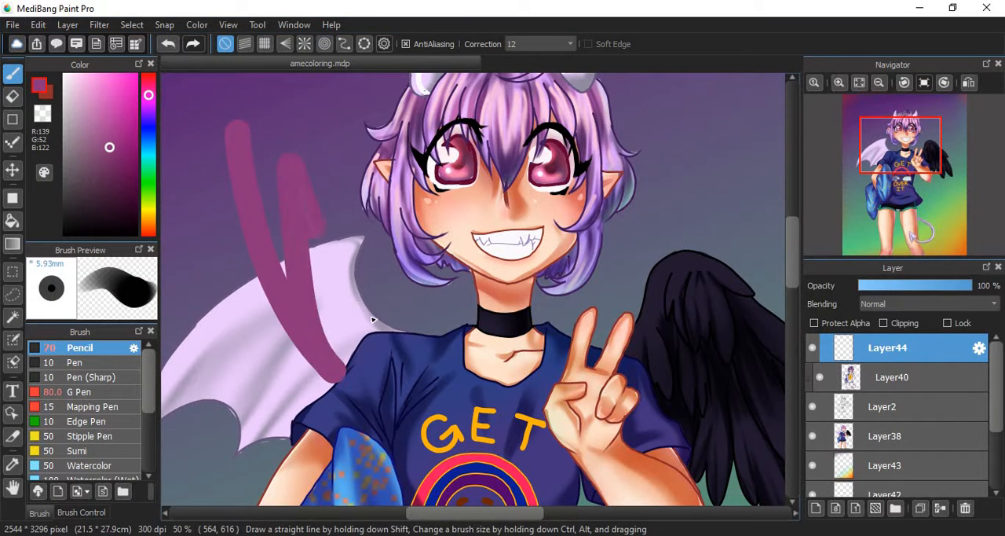
left_click_drag(331, 127, 397, 347)
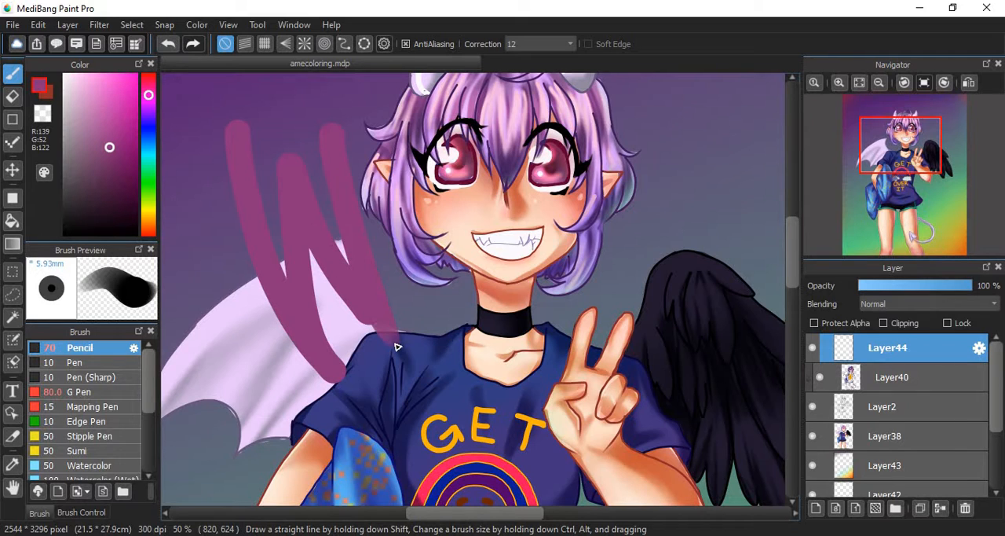
- Reduce the Pencil size to 12.2 and draw thin strokes across the pale wing and the face
left_click(81, 512)
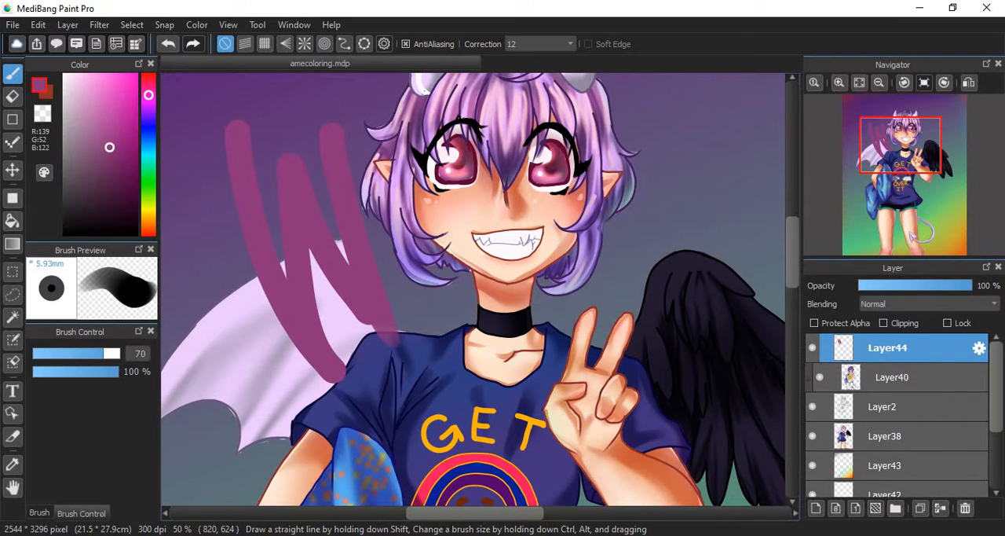
left_click(52, 353)
left_click_drag(188, 161, 255, 390)
mouse_move(215, 210)
left_mouse_down()
mouse_move(257, 338)
mouse_move(334, 410)
left_mouse_up()
mouse_move(404, 147)
left_mouse_down()
mouse_move(403, 290)
mouse_move(293, 421)
mouse_move(297, 289)
mouse_move(461, 183)
mouse_move(332, 415)
left_mouse_up()
- Try Pencil opacities of 27% and 53%, drawing faint test strokes over the background and pale wing
left_click(57, 371)
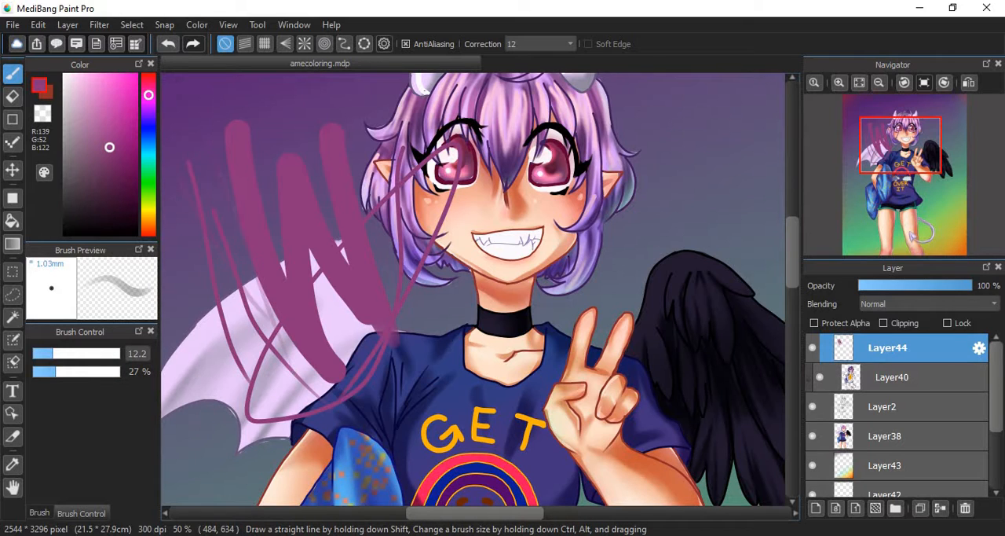
left_click(78, 370)
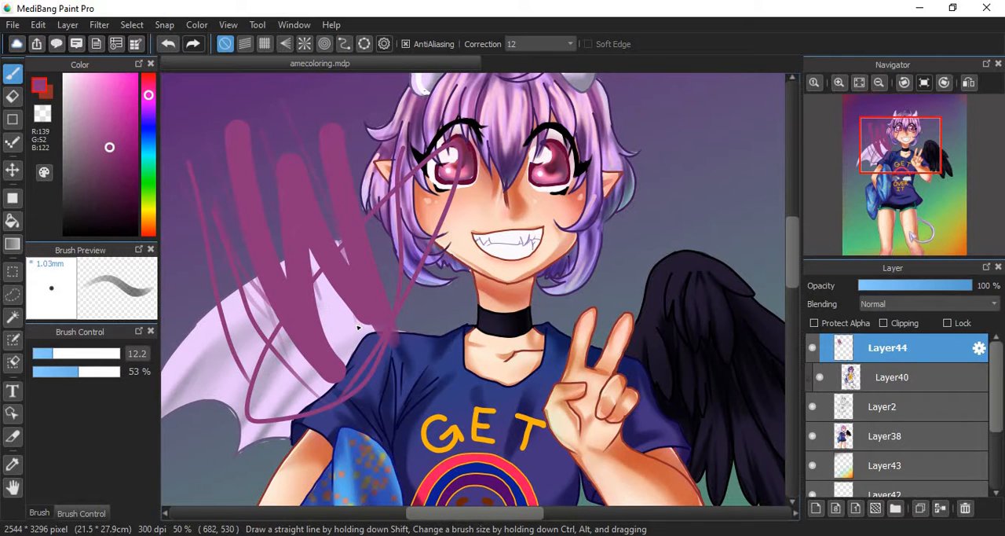
- Switch to the Watercolor brush at size 50
left_click(39, 512)
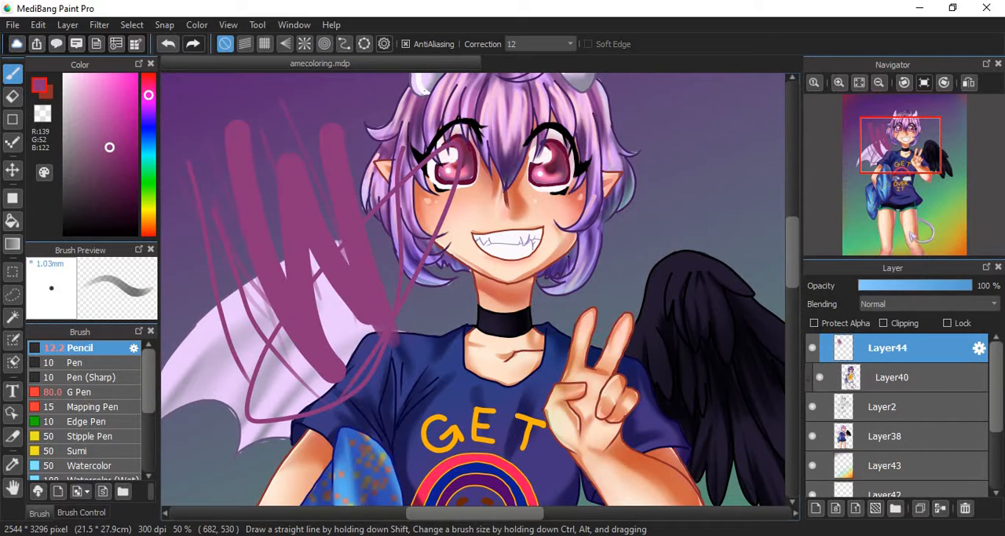
left_click_drag(149, 381, 149, 423)
left_click(92, 376)
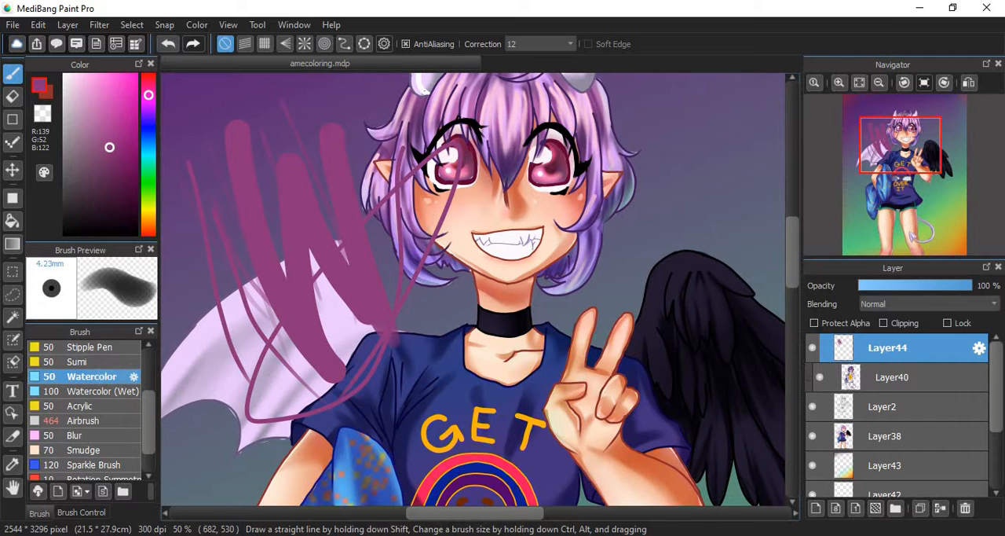
- Paint a test Watercolor stroke over the upper lashes of the eye on the right on Layer40
left_click(895, 377)
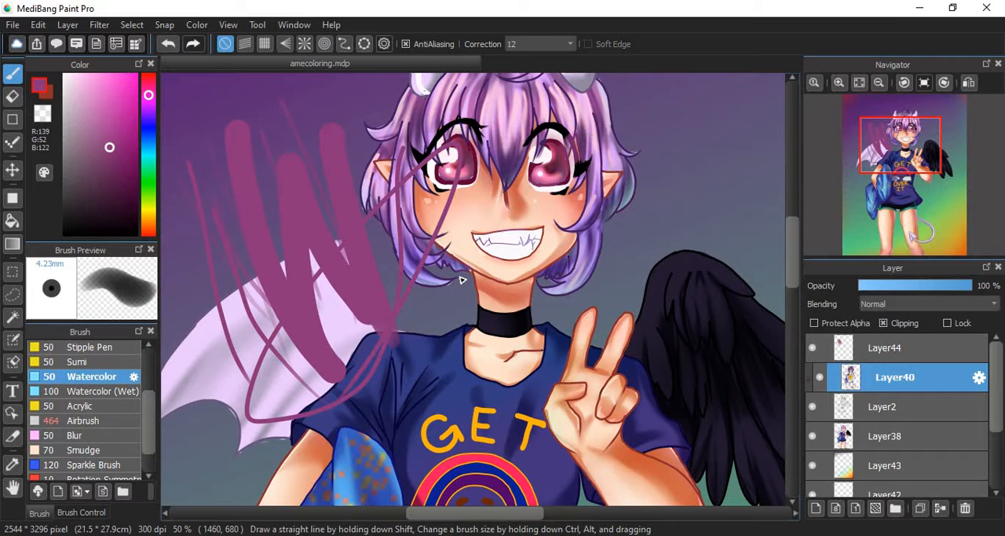
left_click(838, 82)
left_click_drag(793, 234, 805, 197)
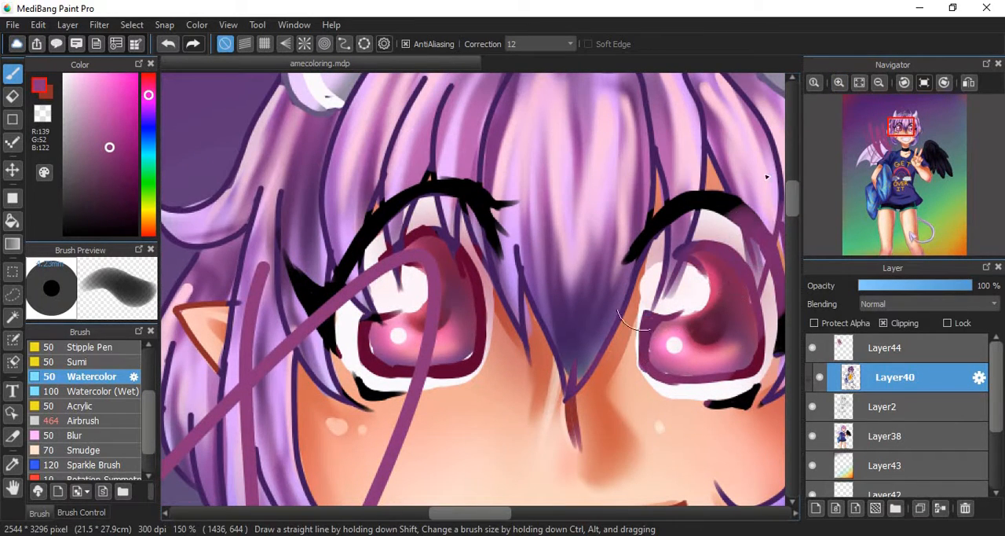
- Undo and redo the recent strokes, then remove the lash painting and the thin strokes across the face
key("ctrl+z")
key("ctrl+z")
key("ctrl+z")
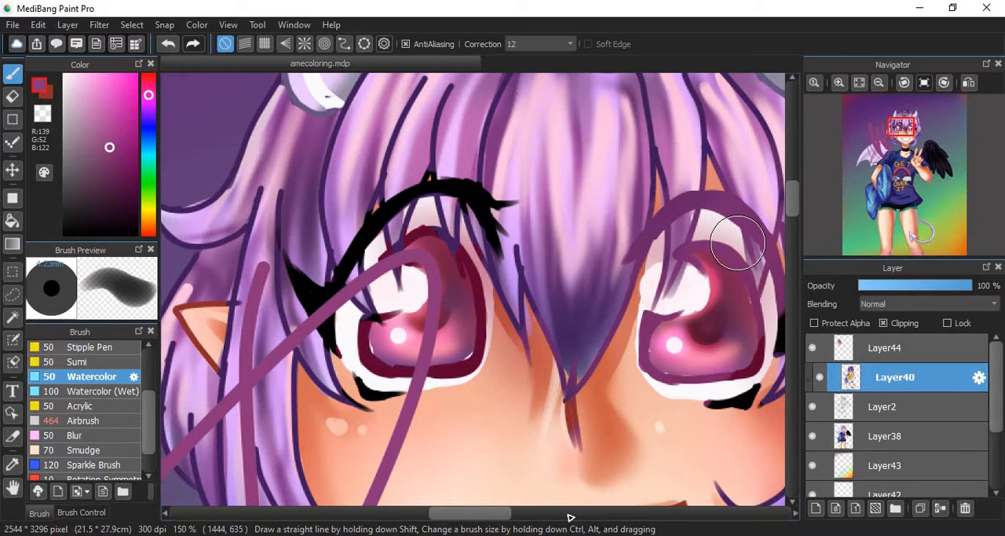
key("ctrl+y")
key("ctrl+y")
key("ctrl+y")
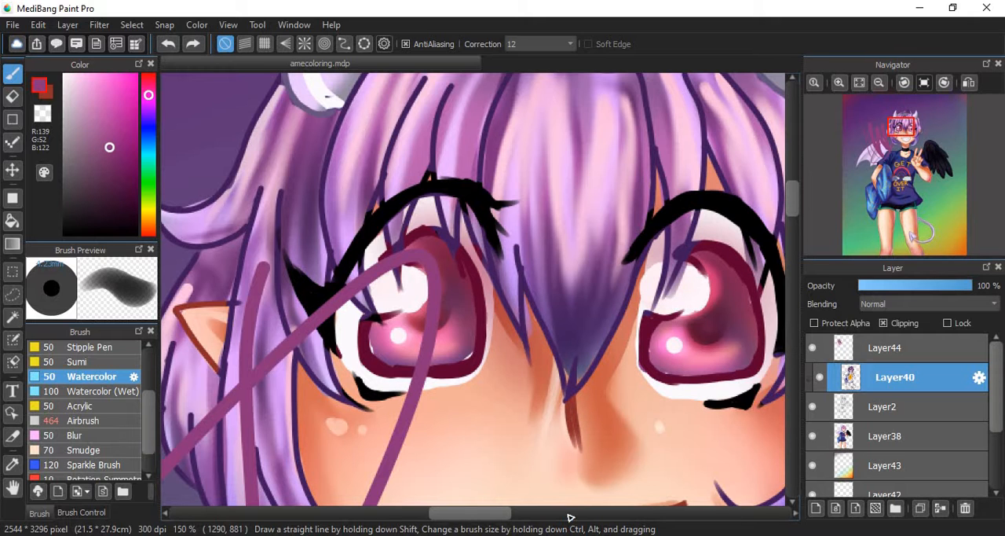
key("ctrl+z")
mouse_move(905, 148)
left_mouse_down()
mouse_move(899, 161)
mouse_move(889, 149)
left_mouse_up()
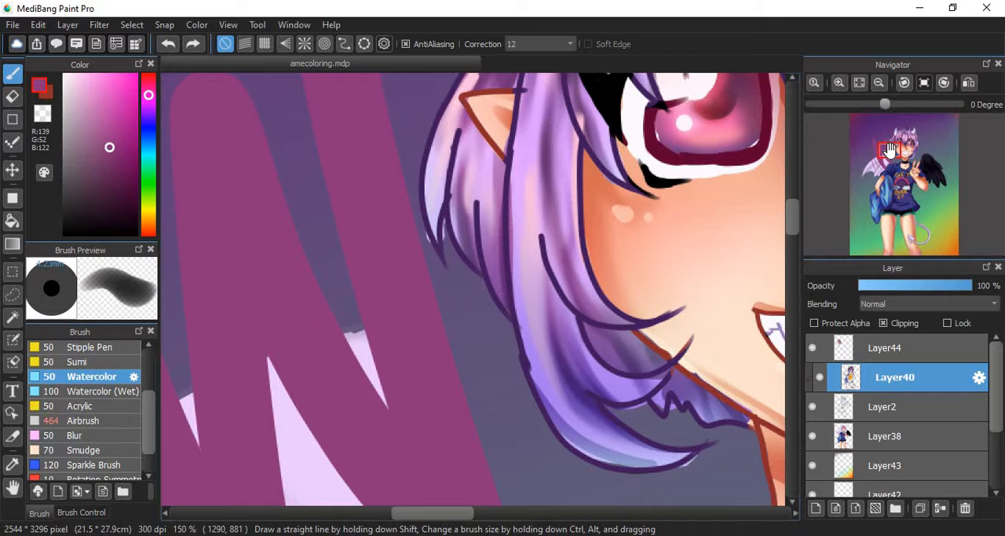
- Fill the thick zigzag strokes on Layer44 with the dark red secondary colour using the Bucket tool
left_click(860, 83)
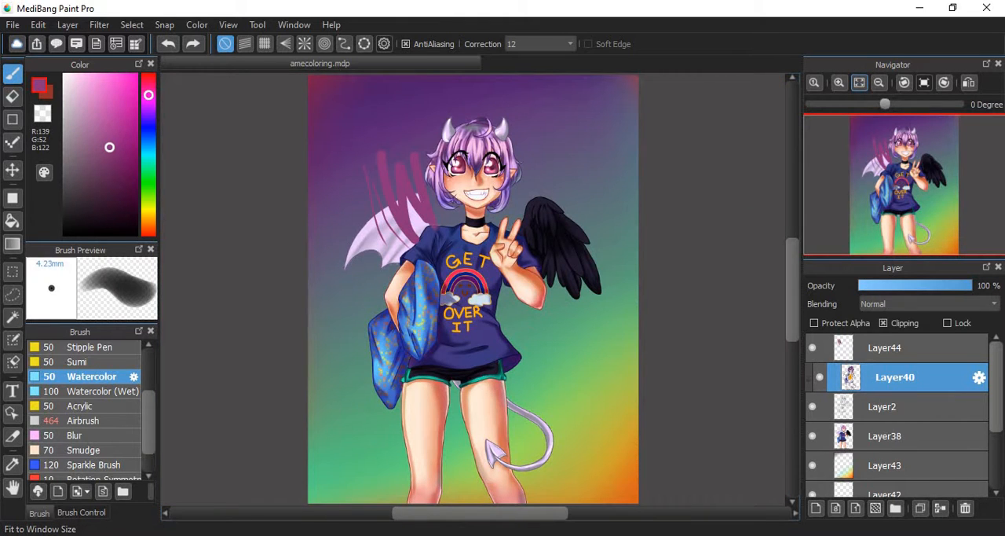
left_click(886, 348)
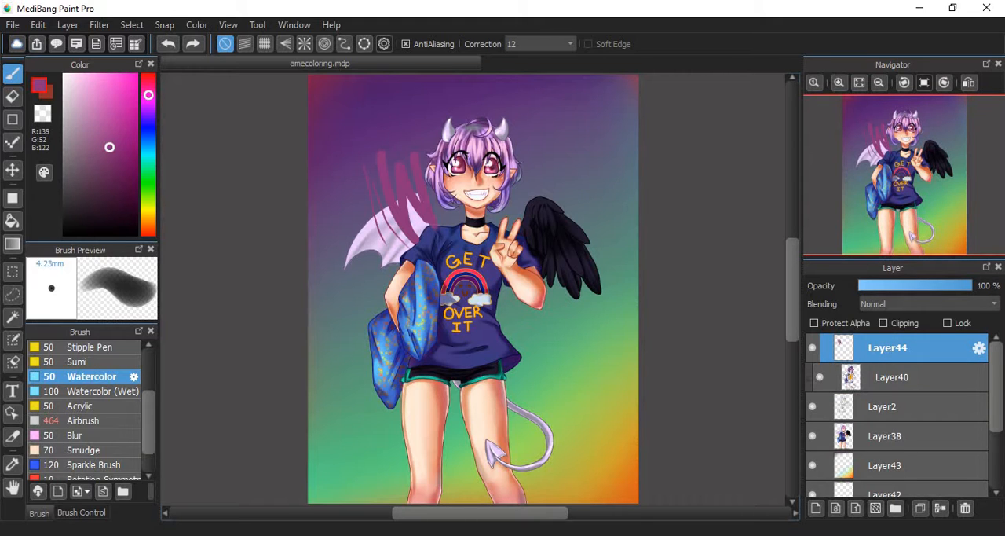
left_click(839, 83)
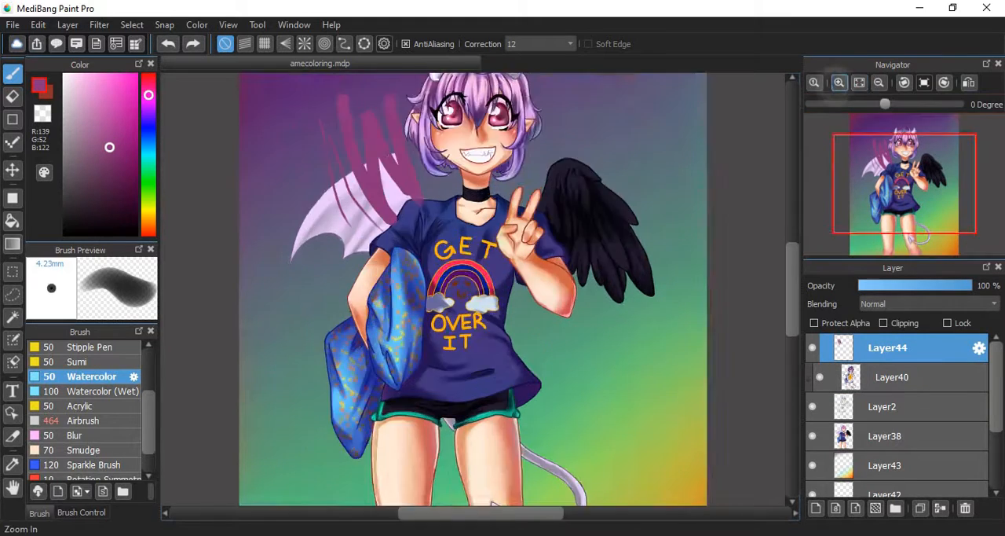
left_click(839, 83)
left_click_drag(901, 136, 901, 149)
left_click(839, 82)
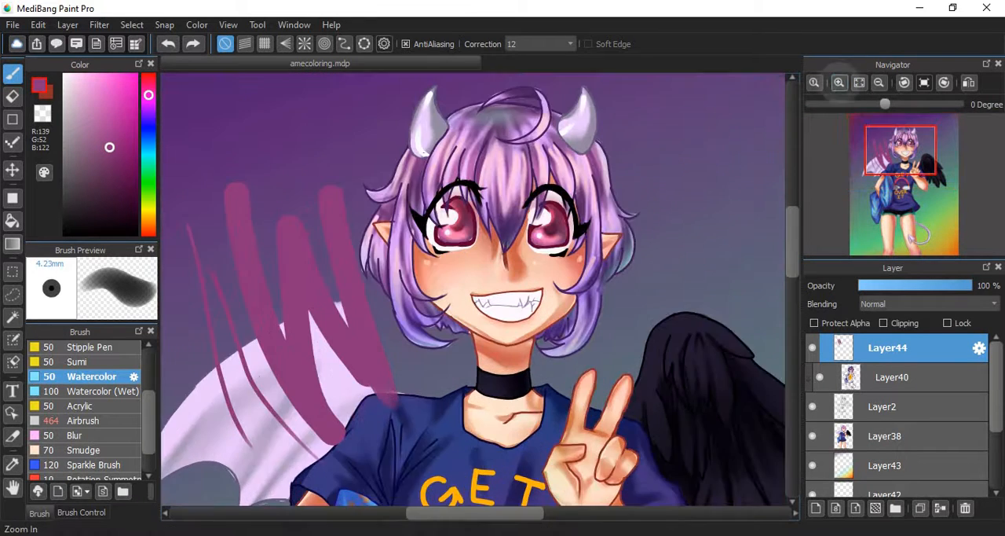
left_click(839, 83)
key("g")
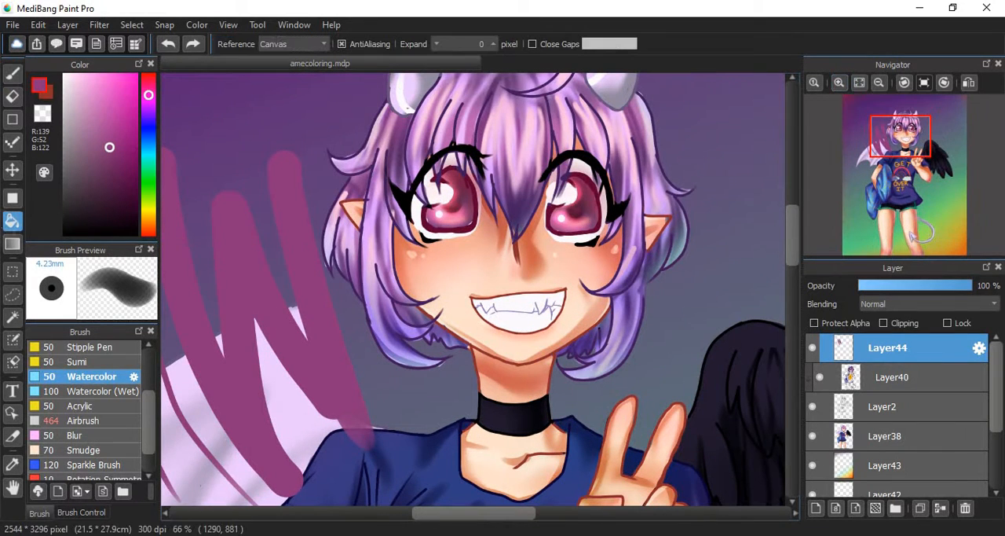
key("x")
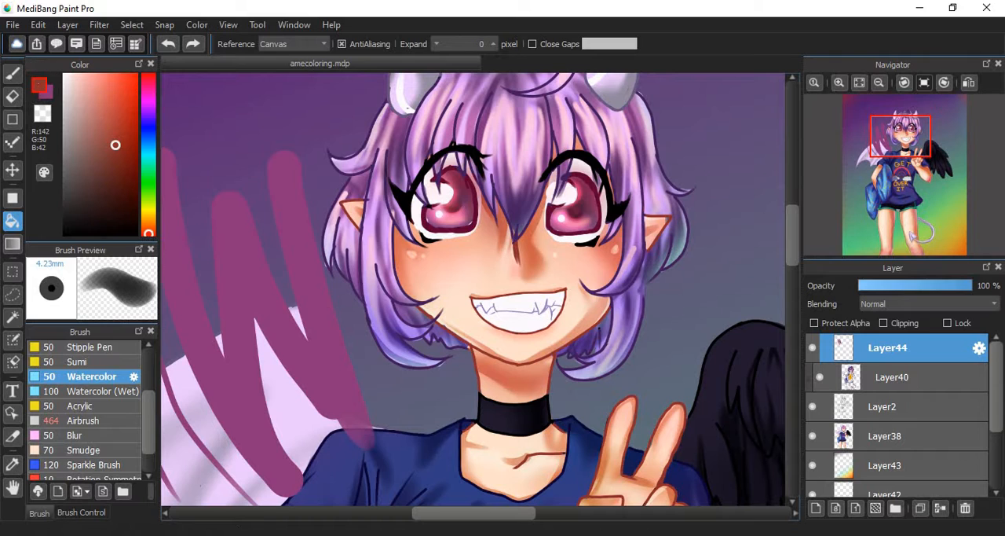
left_click(313, 272)
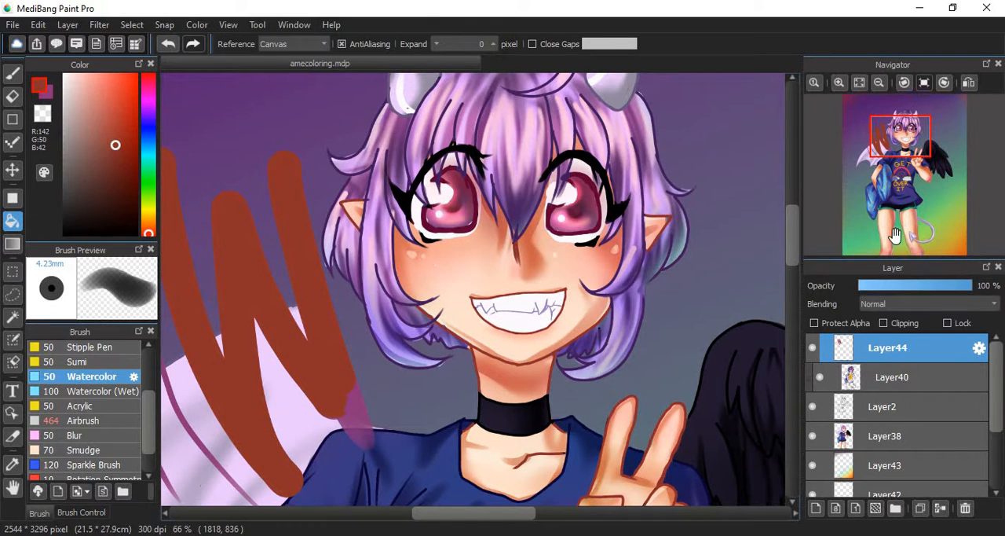
- Apply a linear Foreground-Background gradient from dark red to magenta across Layer44
mouse_move(895, 158)
left_mouse_down()
mouse_move(879, 155)
mouse_move(903, 146)
mouse_move(888, 151)
left_mouse_up()
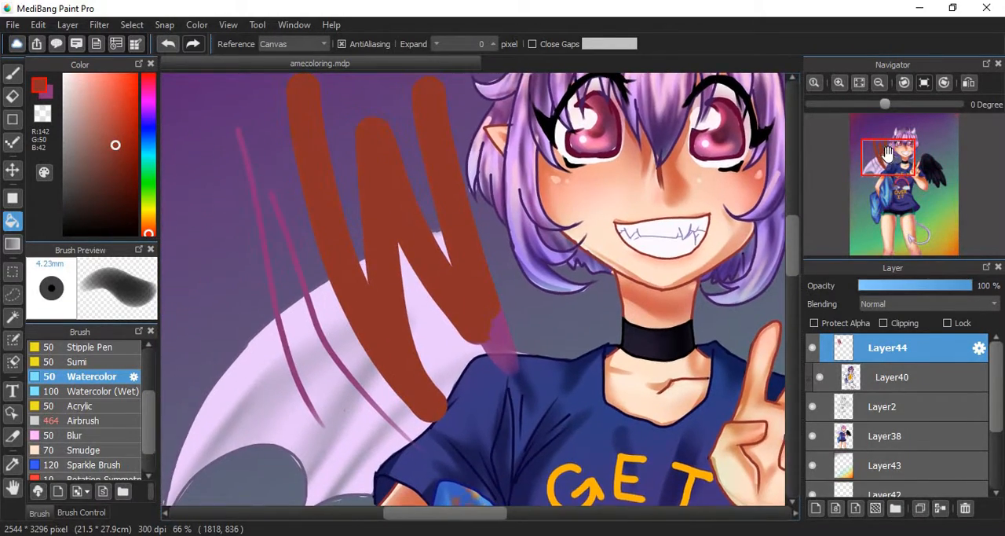
left_click(12, 244)
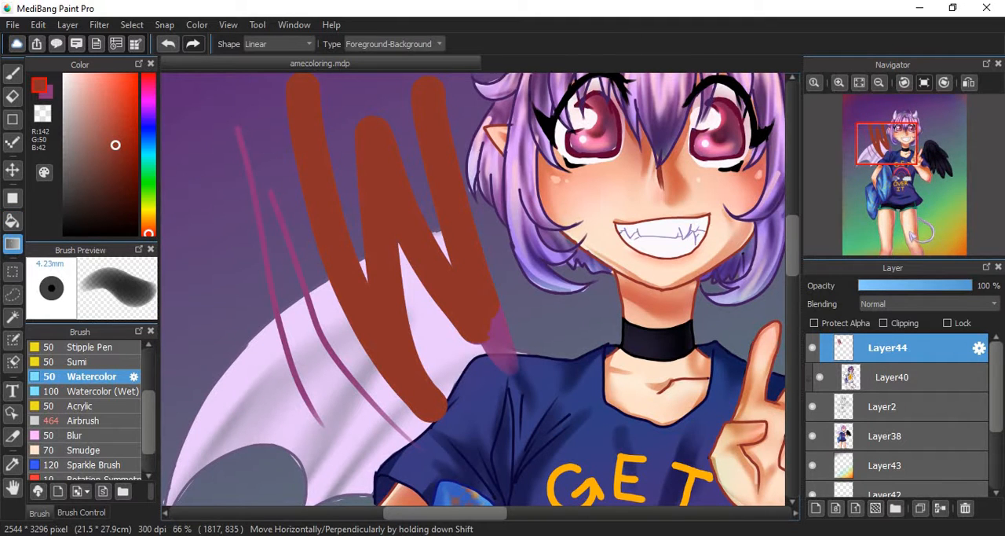
left_click_drag(174, 246, 759, 319)
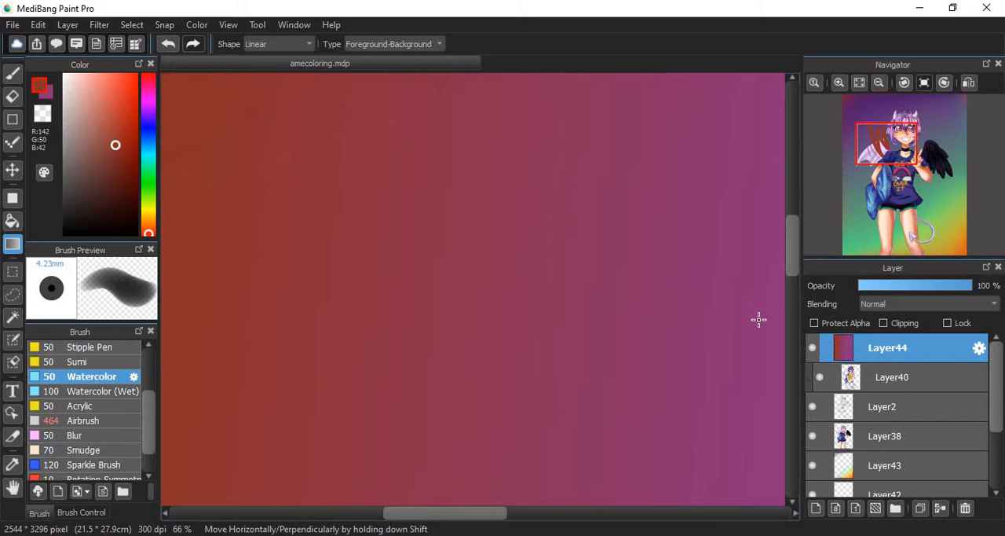
- Redraw the linear gradient on Layer44 at several angles and lengths, including a diagonal toward the lower corner and a short, sharp transition
left_click(860, 82)
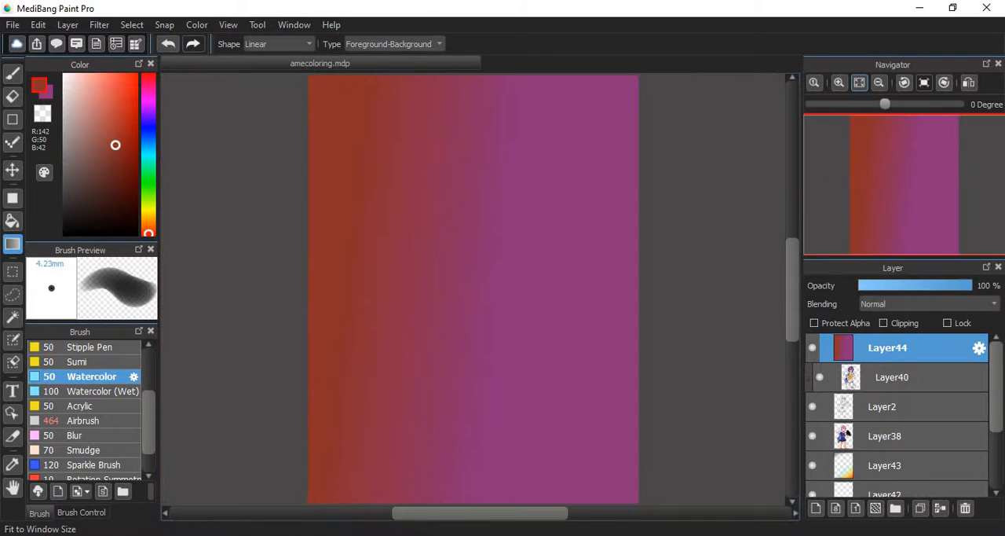
left_click_drag(369, 271, 473, 251)
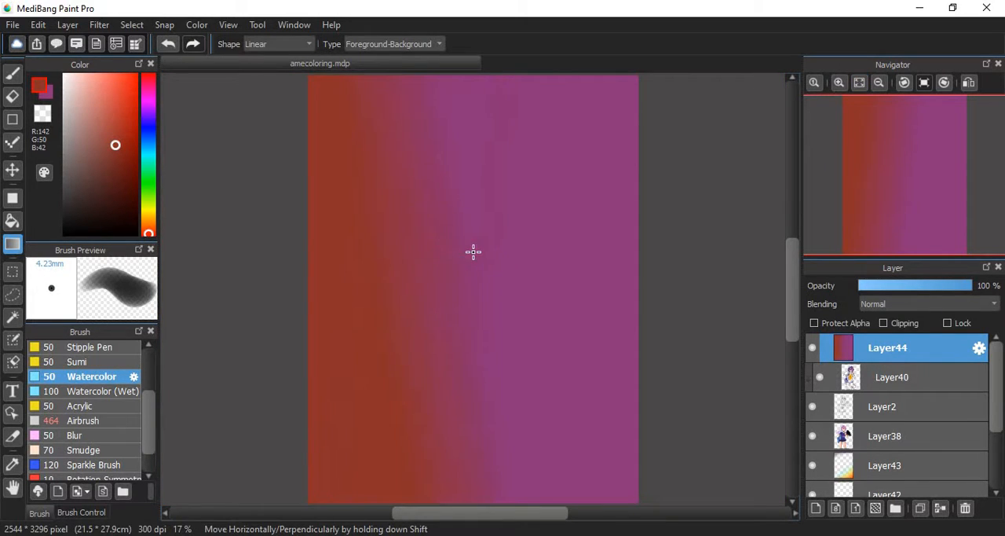
left_click_drag(537, 165, 494, 203)
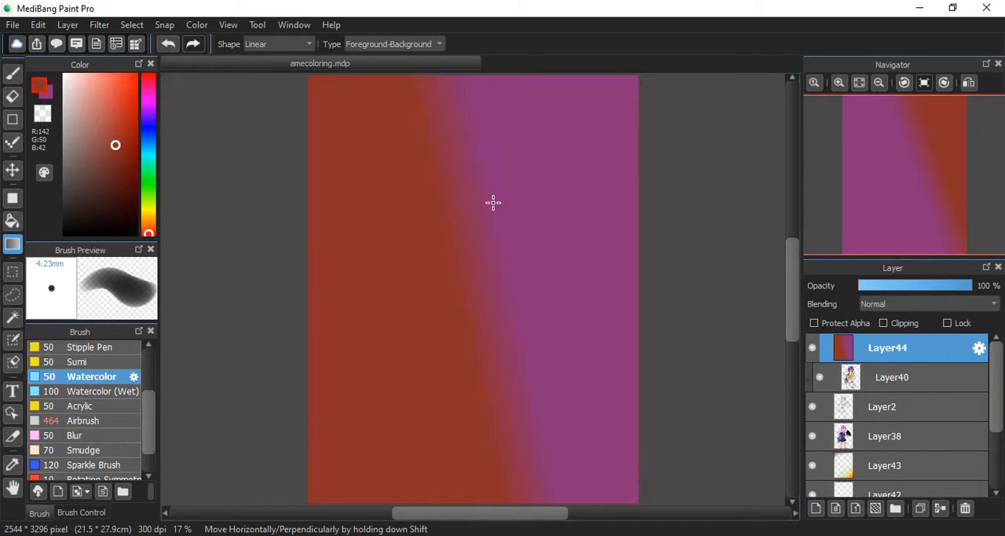
left_click_drag(437, 220, 640, 483)
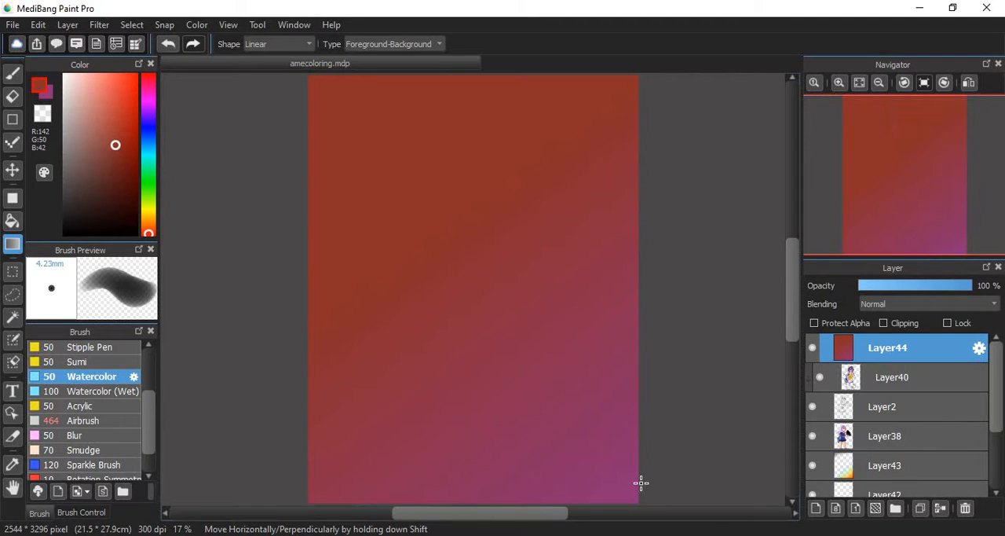
left_click(414, 200)
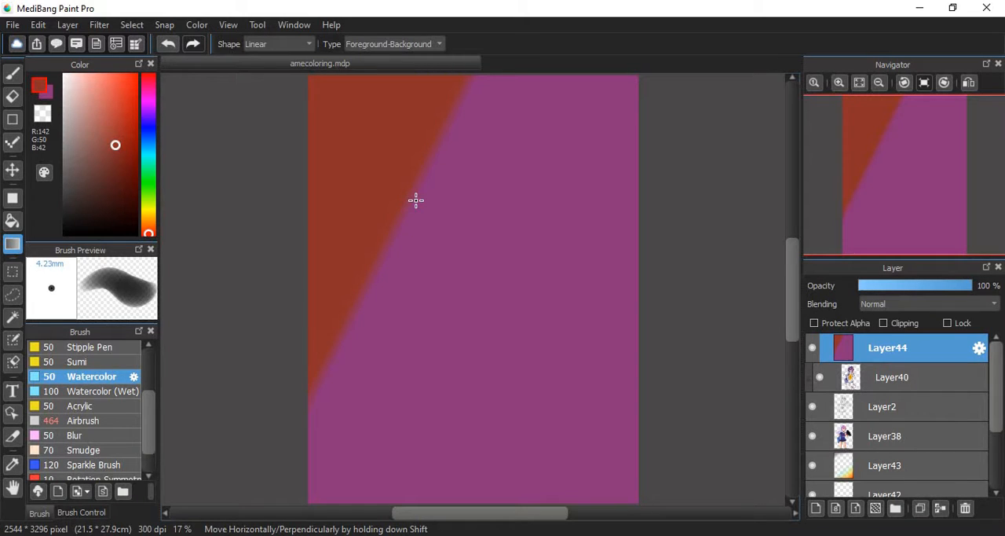
- Delete the gradient-filled Layer44
left_click(952, 493)
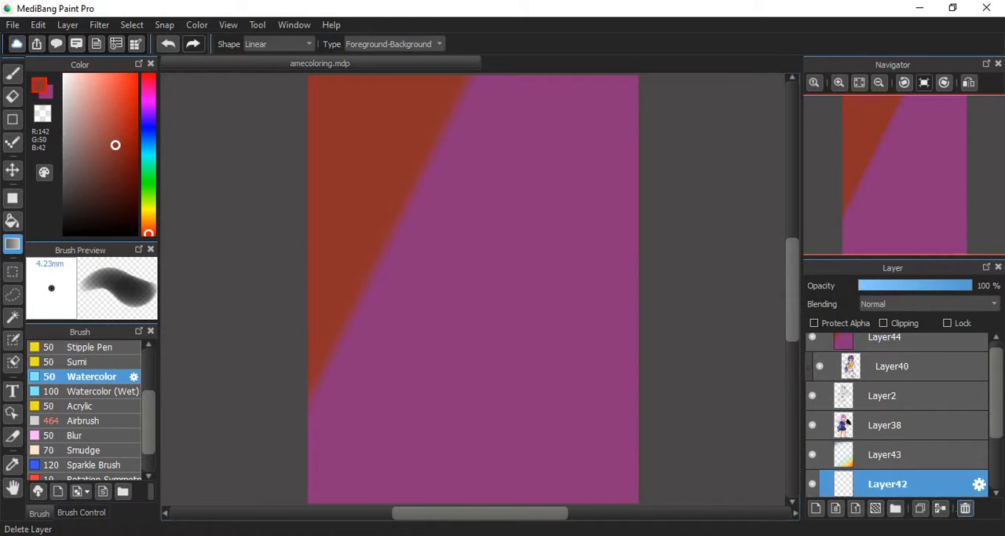
left_click(920, 340)
left_click(966, 508)
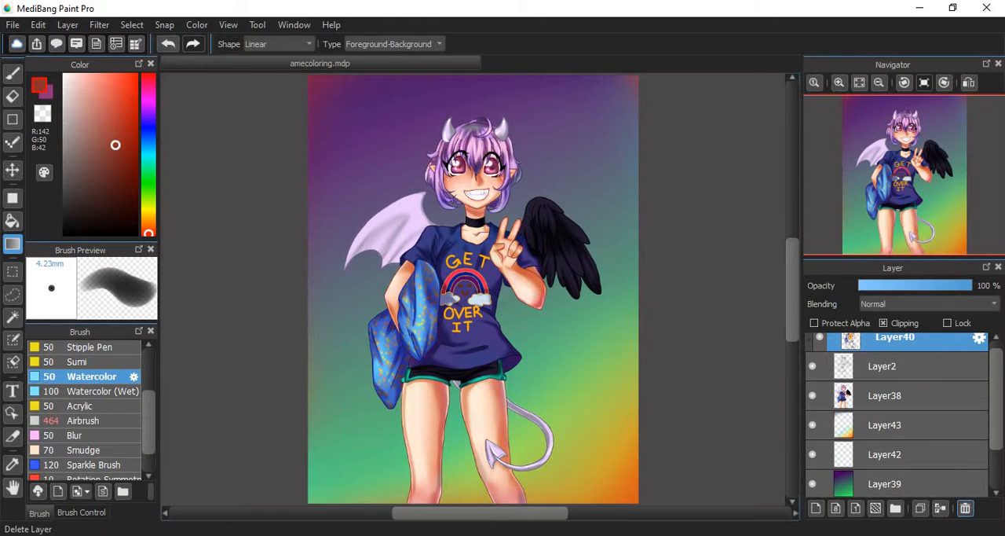
- Examine the Select tool's shape options and keep Rectangle
left_click(12, 295)
left_click(13, 271)
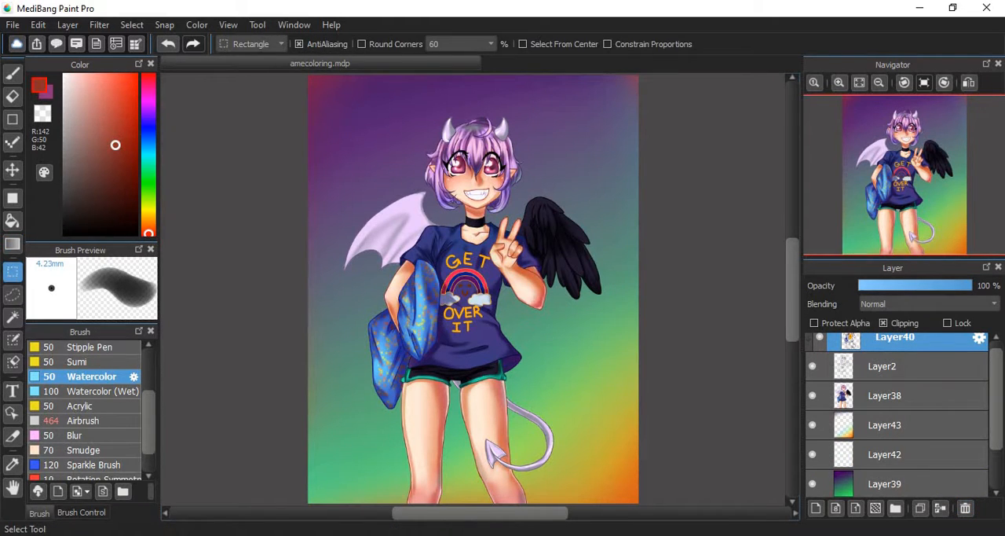
left_click(251, 44)
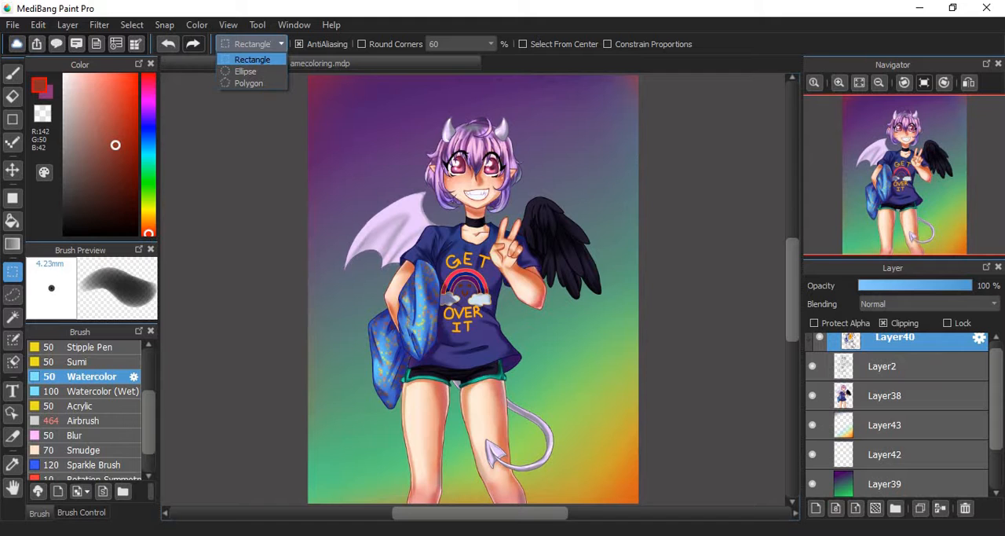
left_click(252, 59)
- Try a looping freehand Lasso selection around the head, wings and upper body, and undo it
left_click(13, 295)
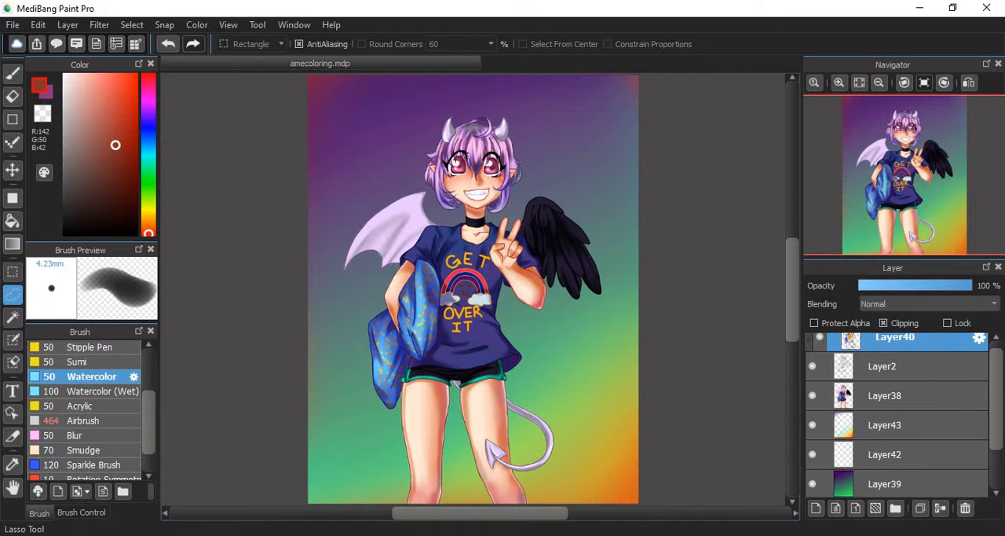
mouse_move(393, 108)
left_mouse_down()
mouse_move(377, 128)
mouse_move(386, 324)
mouse_move(562, 206)
mouse_move(537, 140)
mouse_move(626, 290)
mouse_move(626, 135)
mouse_move(596, 102)
mouse_move(507, 102)
mouse_move(413, 263)
mouse_move(446, 112)
mouse_move(395, 122)
left_mouse_up()
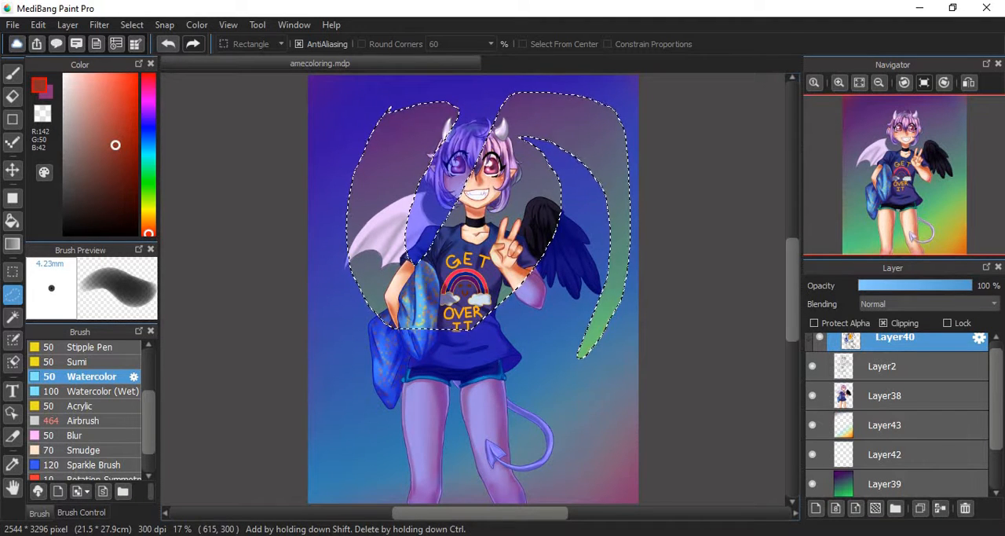
left_click(37, 25)
left_click(76, 43)
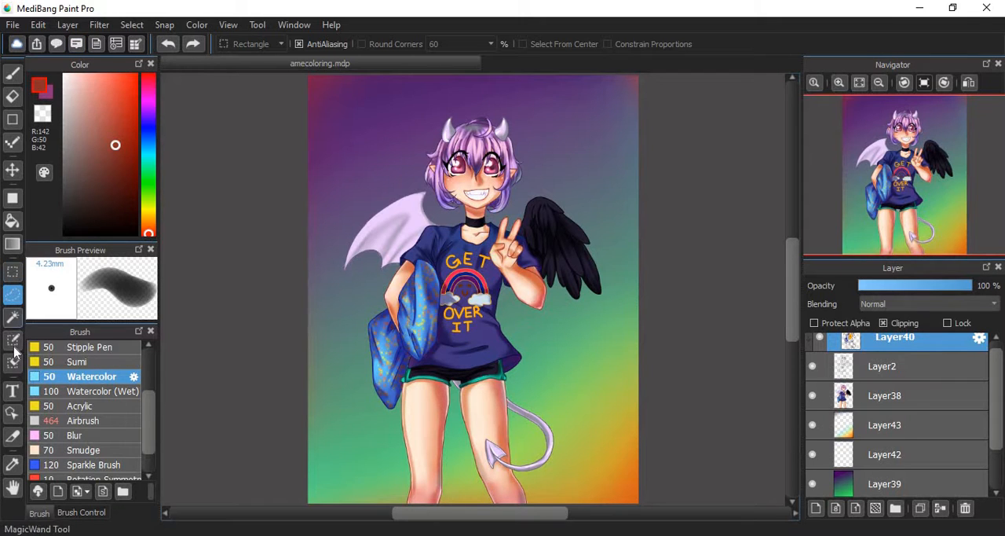
- Try Magic Wand selections on the background, hair, shirt beside the rainbow, raised forearm and black wing
left_click(13, 317)
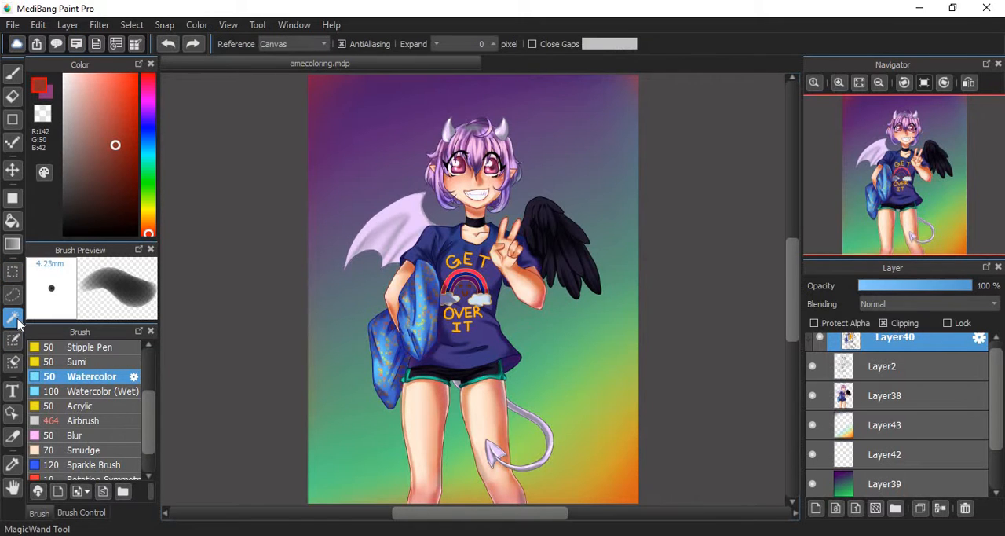
left_click(401, 125)
left_click(481, 152)
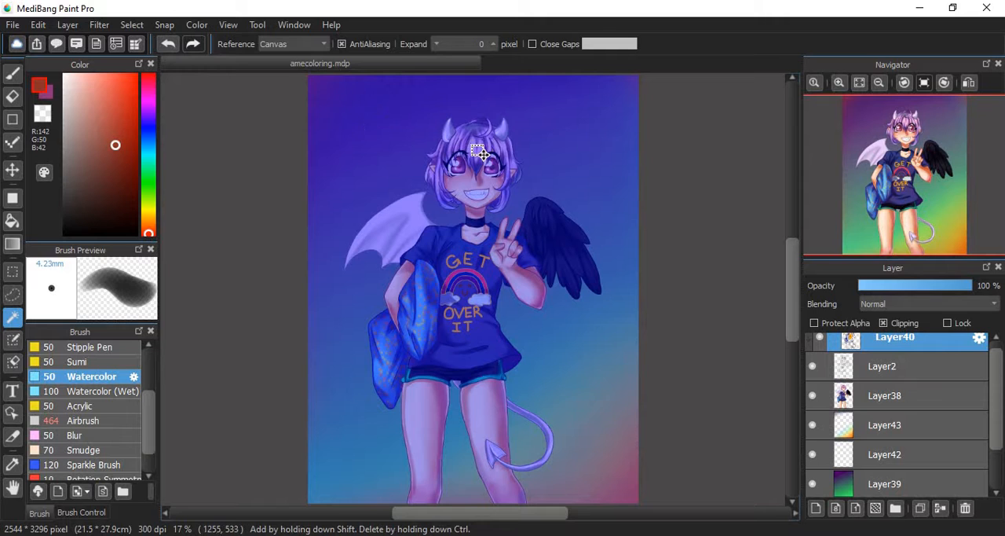
left_click(840, 82)
left_click(839, 83)
left_click(839, 82)
left_click(528, 262)
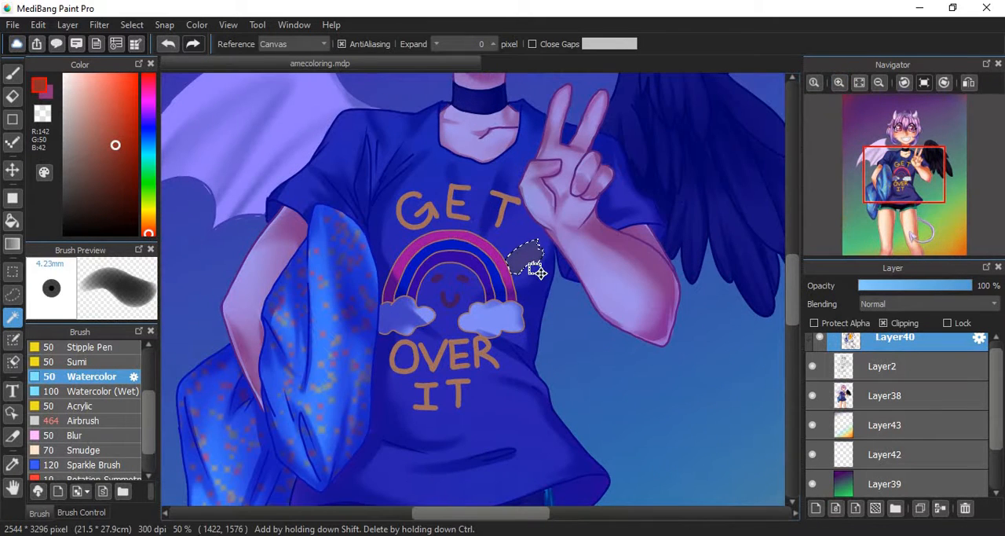
left_click(621, 307)
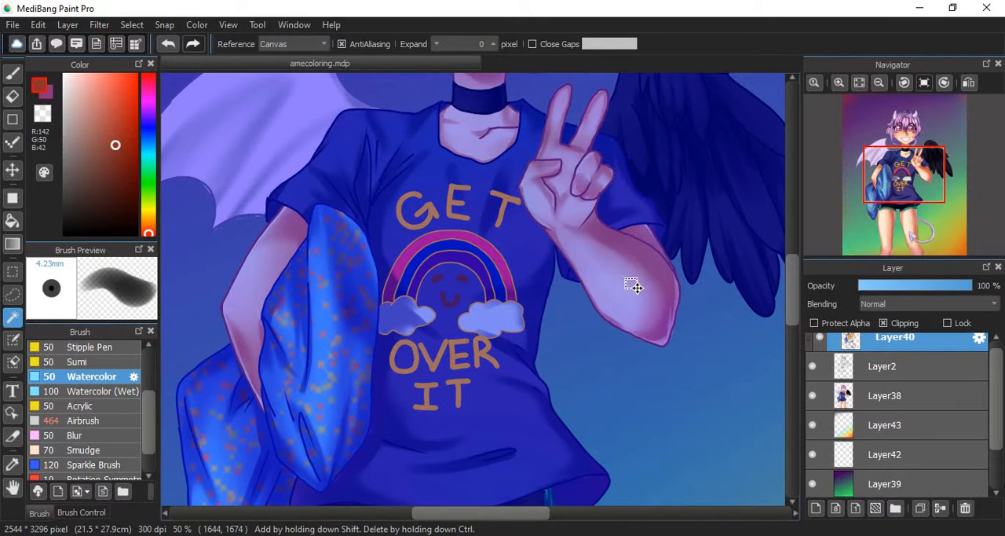
left_click(771, 233)
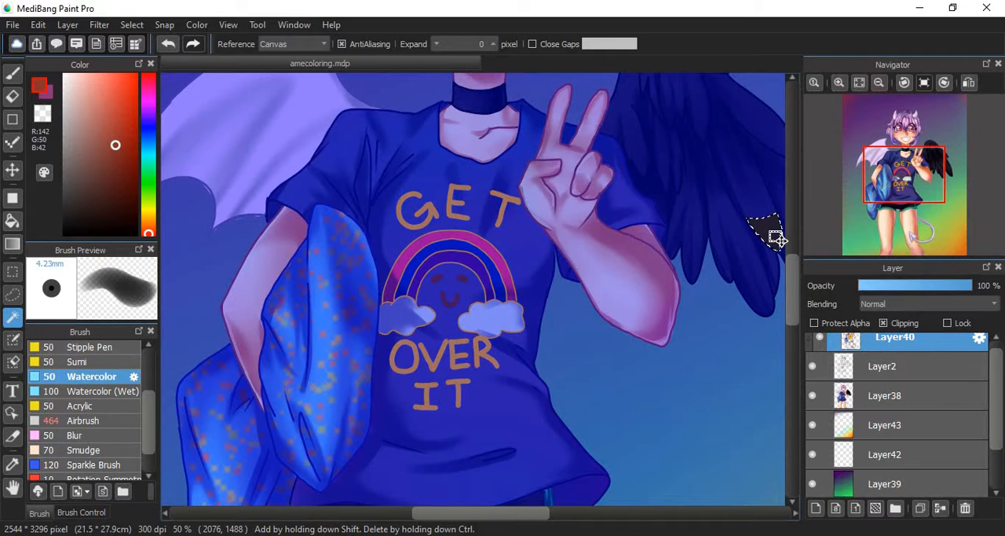
- Fit the whole illustration in view and undo the last Magic Wand selection on the black wing
left_click_drag(911, 149, 892, 161)
left_click(859, 82)
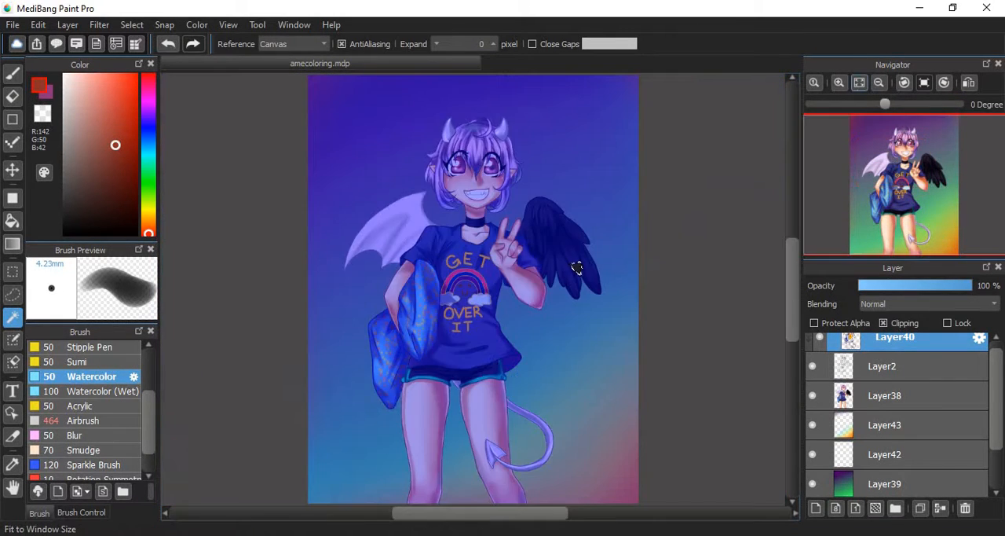
left_click(38, 25)
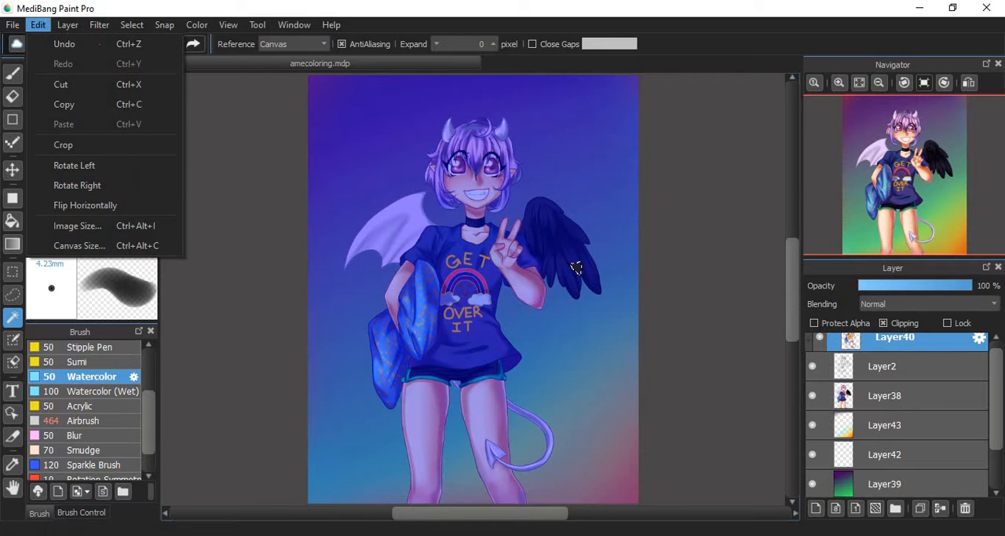
left_click(99, 44)
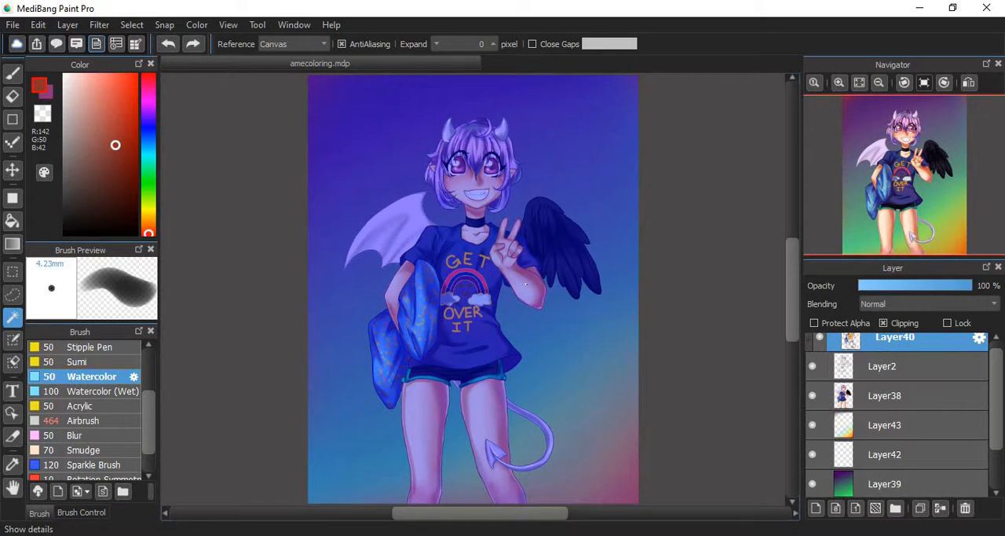
- Clear the current selection, and open the Select Color dialog and close it without changing the color
left_click(132, 25)
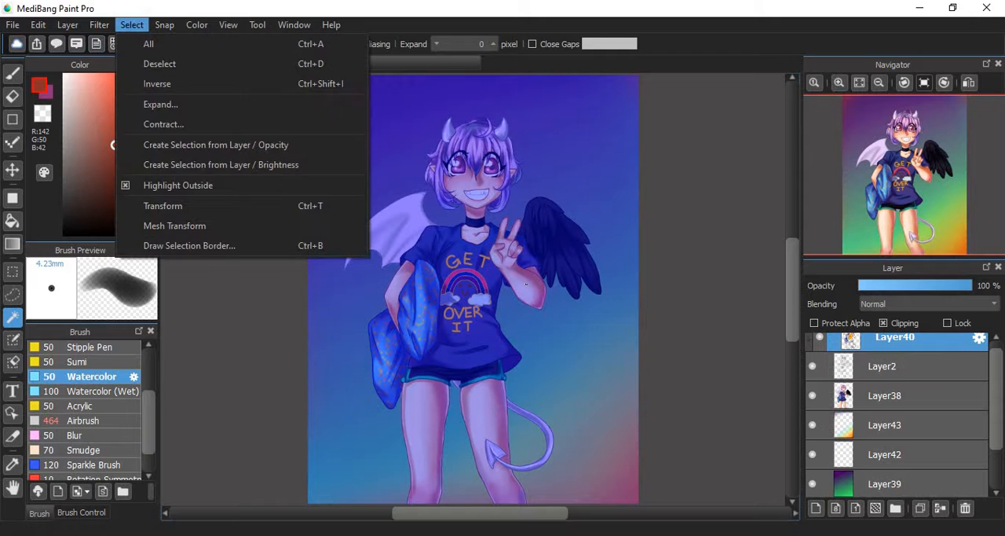
left_click(160, 65)
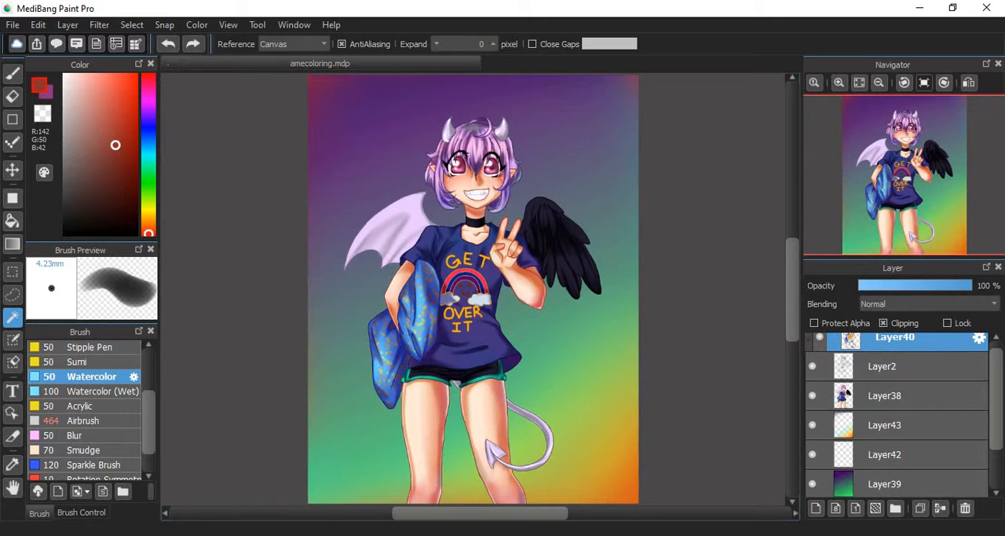
left_click(44, 172)
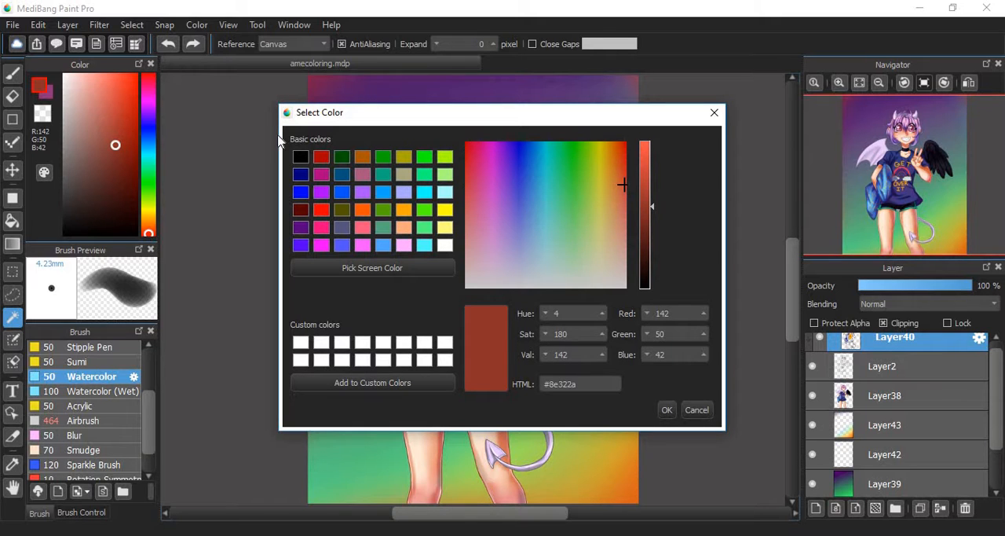
left_click(714, 113)
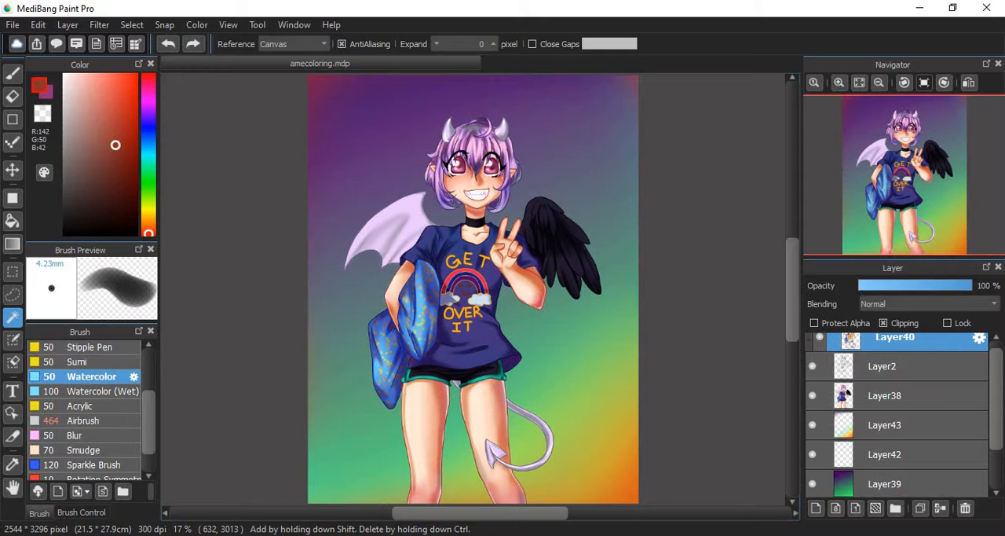
- Activate the Text tool and add a new layer above Layer40 with Clipping turned off
left_click(11, 391)
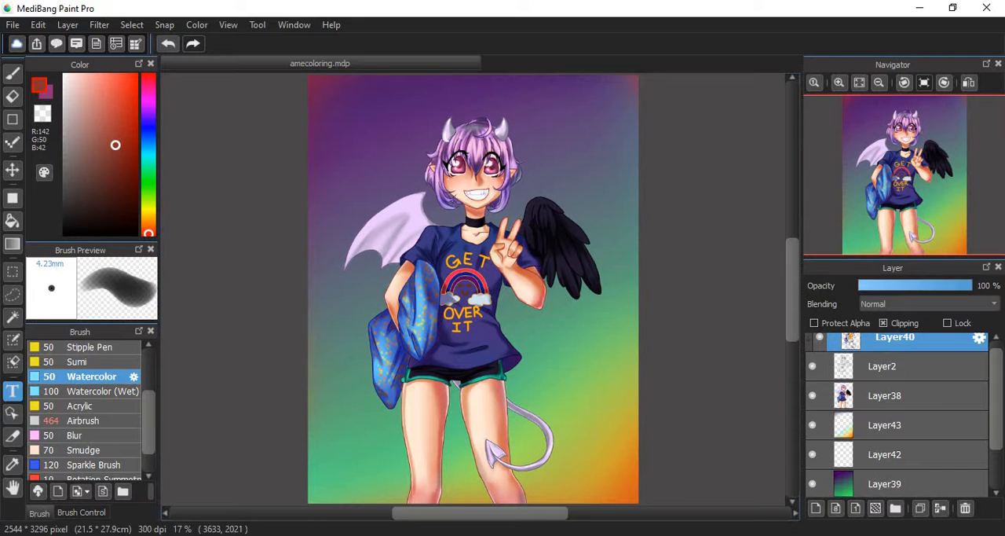
left_click(815, 507)
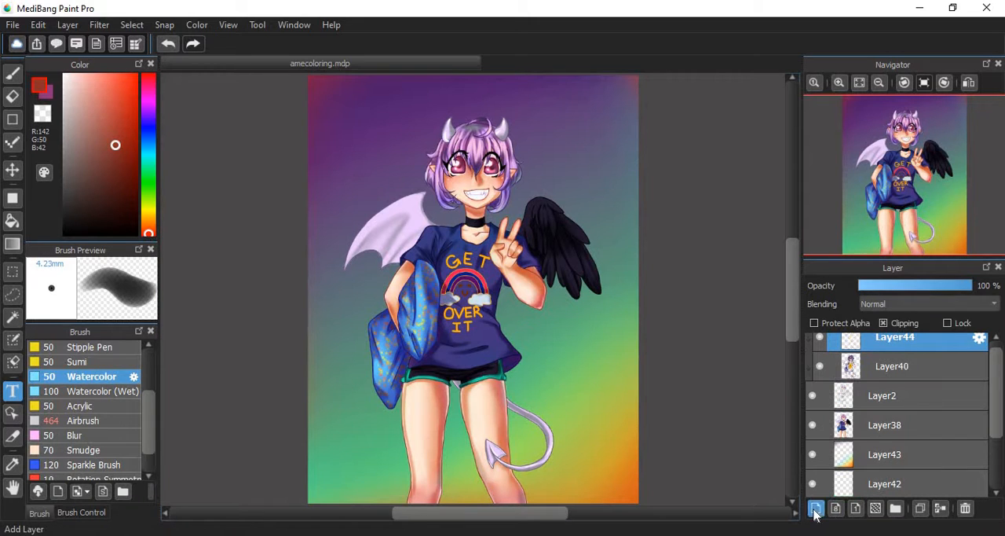
left_click(884, 323)
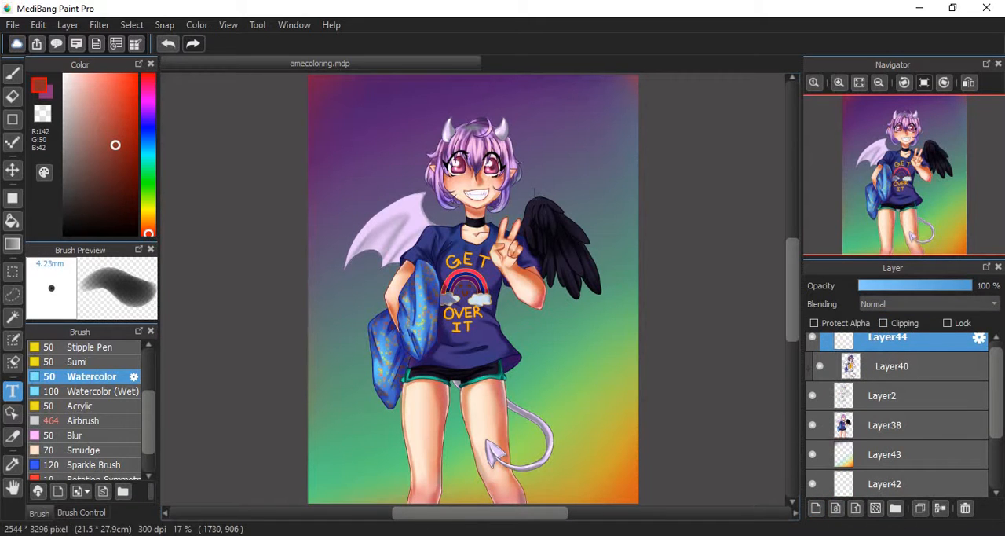
- Try adding the text "TEXT TOOLLL!!!!!" in 10 pt Noto Sans above the black wing, cancel it and delete the new empty layer
left_click(532, 193)
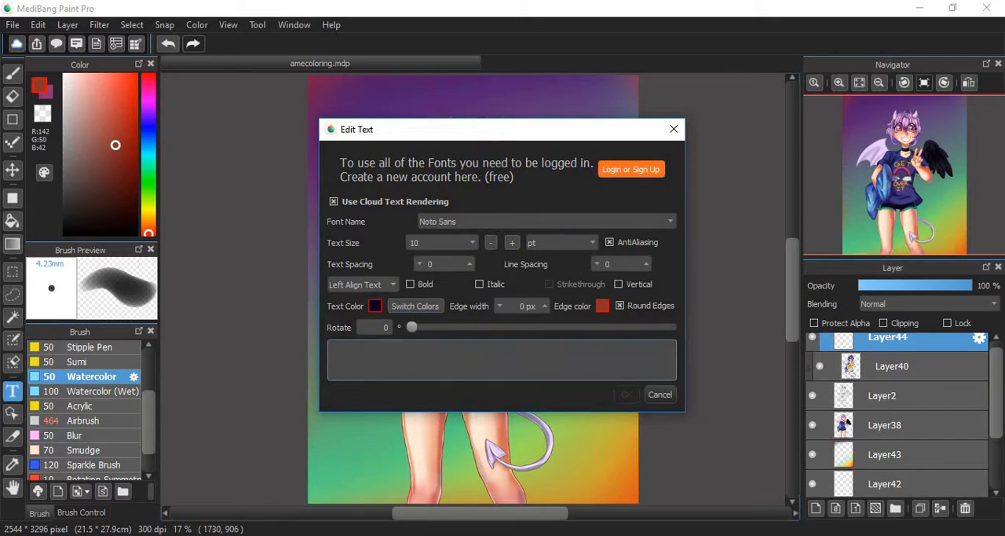
type("TEXT TOOLLL!!!!!")
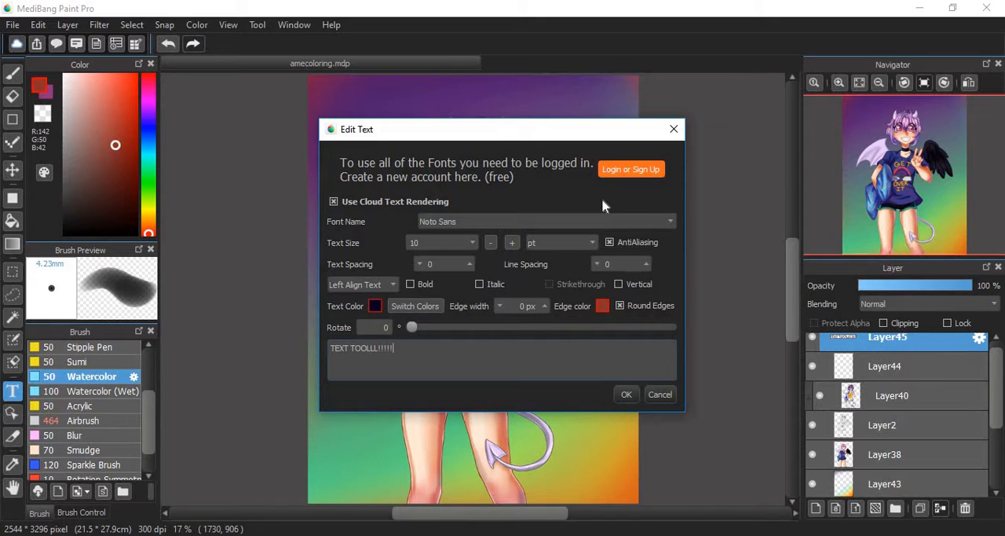
left_click(656, 395)
left_click(658, 395)
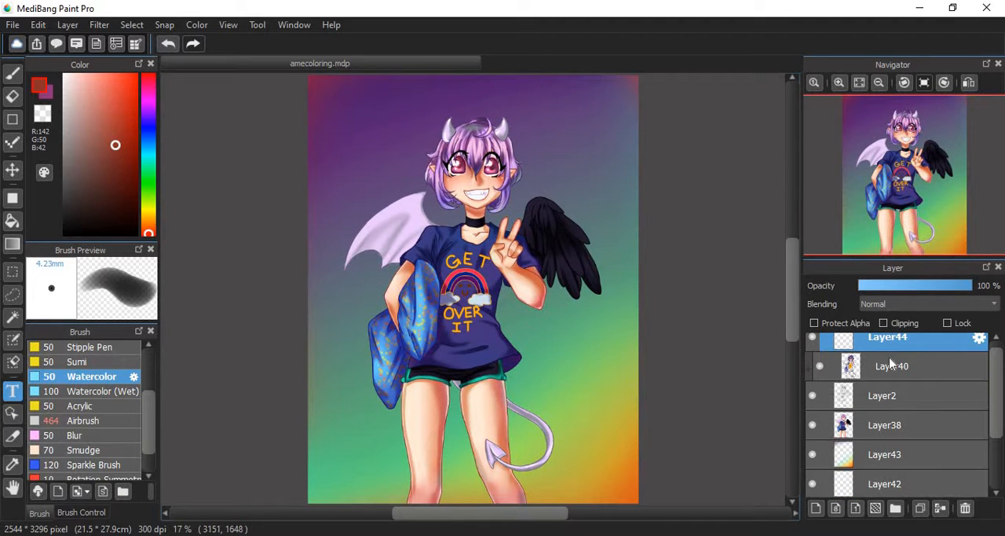
left_click(966, 509)
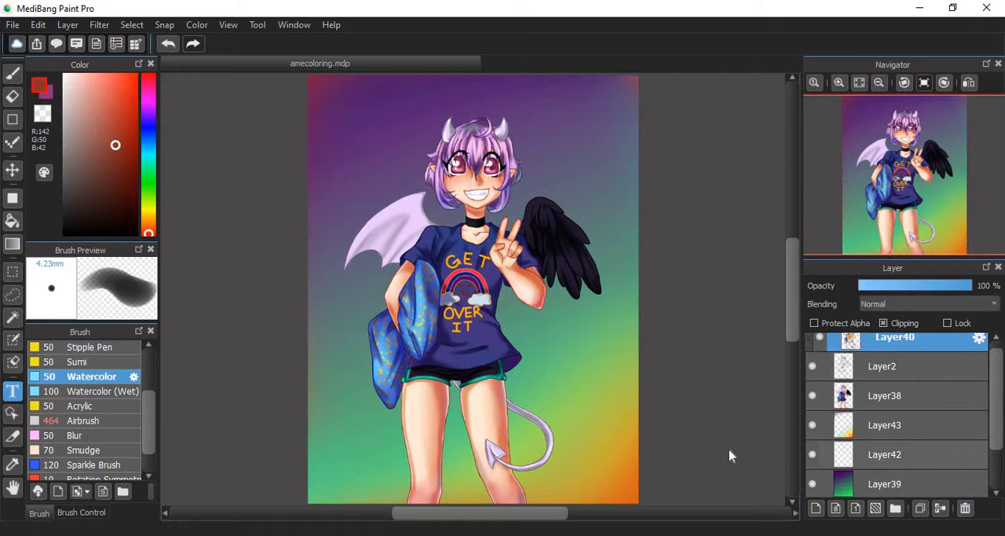
left_click(67, 25)
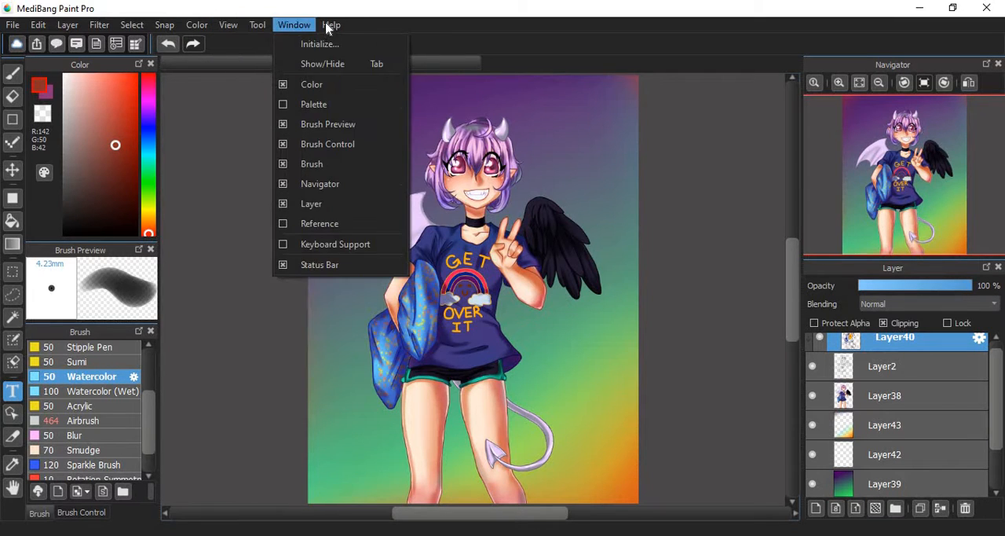
left_click(13, 25)
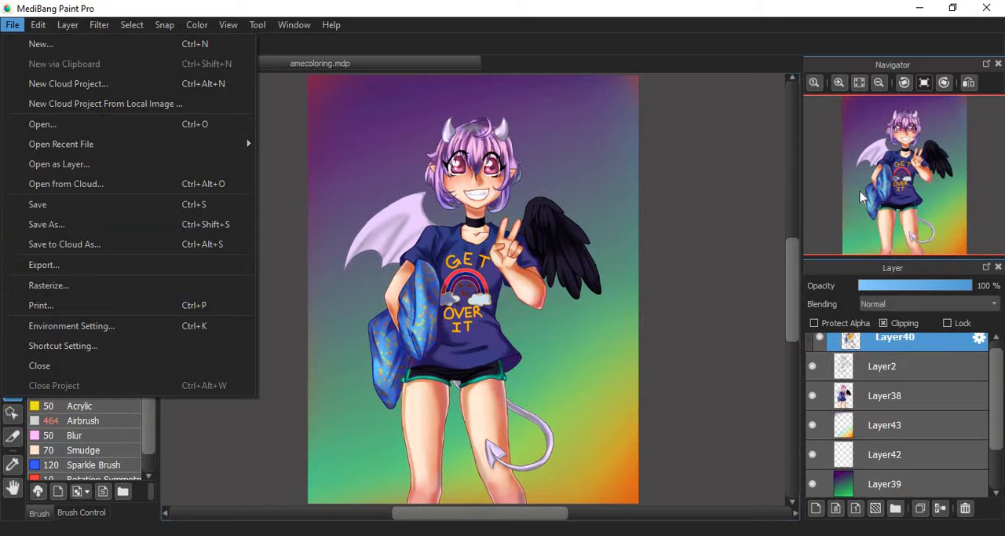
left_click_drag(861, 194, 905, 182)
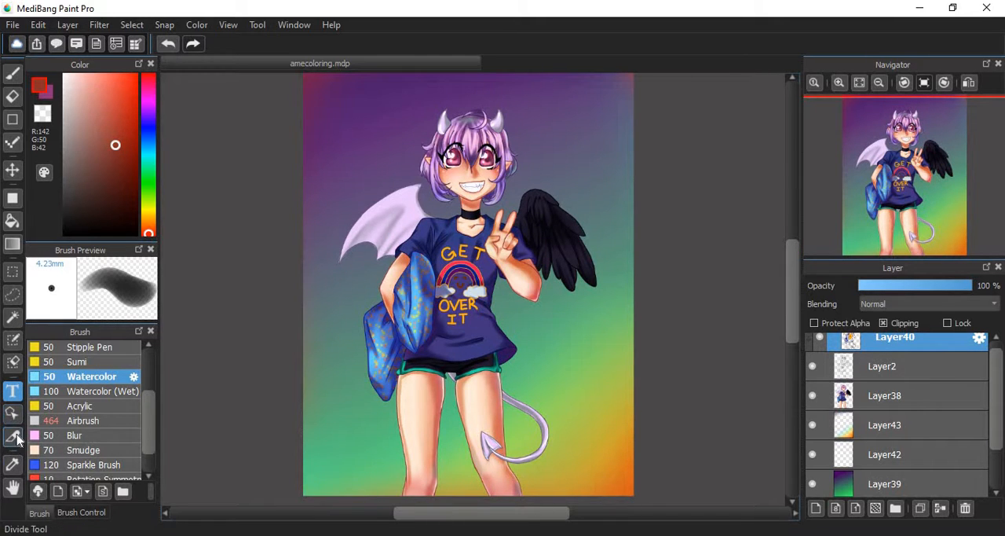
- Sample colors with the Eyedropper from the hair and various parts of the background gradient, ending on the purple area beside the head
left_click(11, 465)
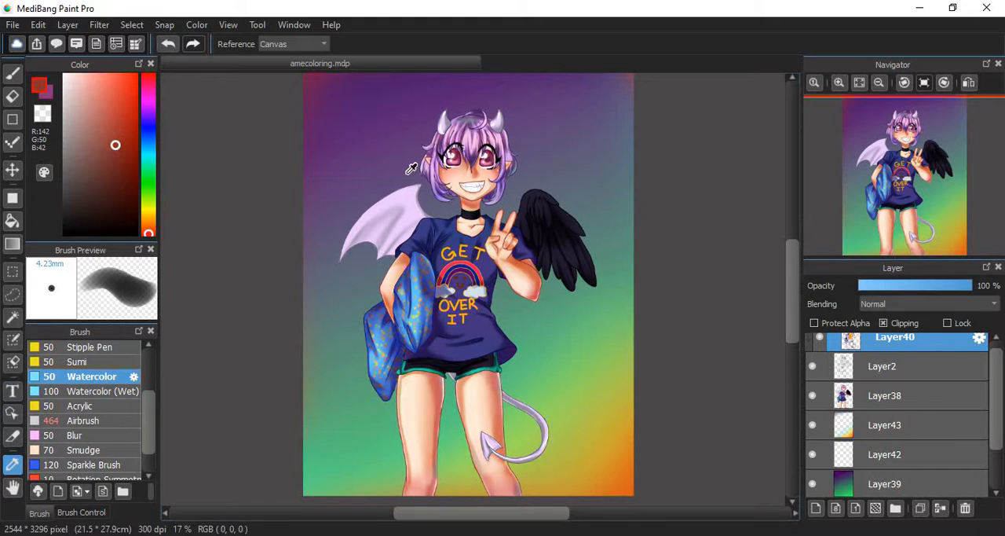
left_click(358, 125)
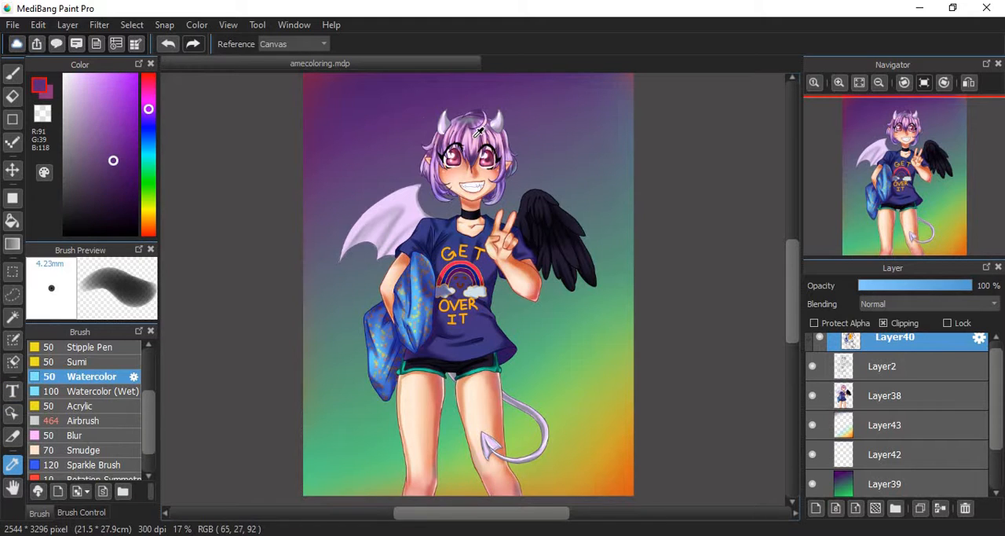
left_click(480, 132)
left_click(566, 106)
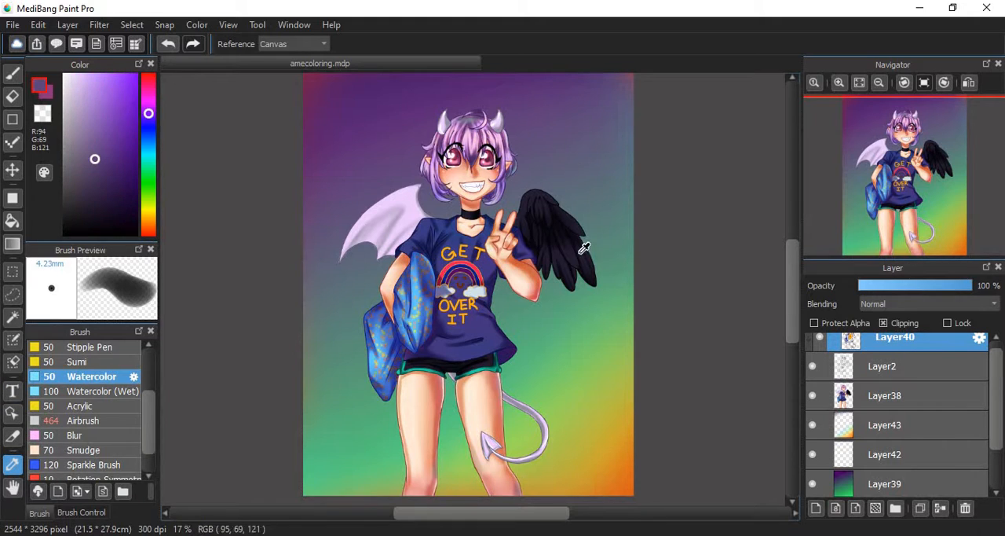
left_click(599, 222)
left_click(610, 386)
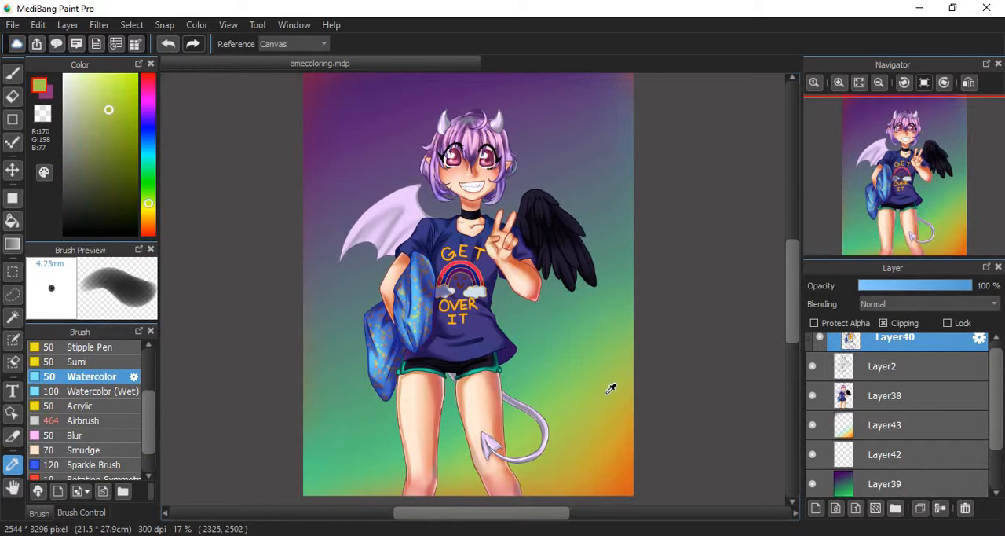
left_click(365, 420)
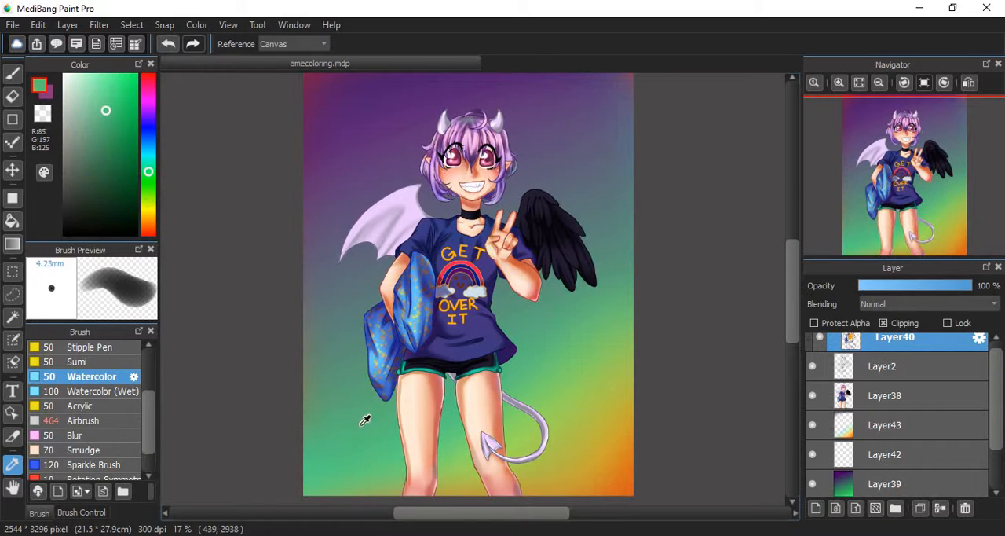
left_click(361, 278)
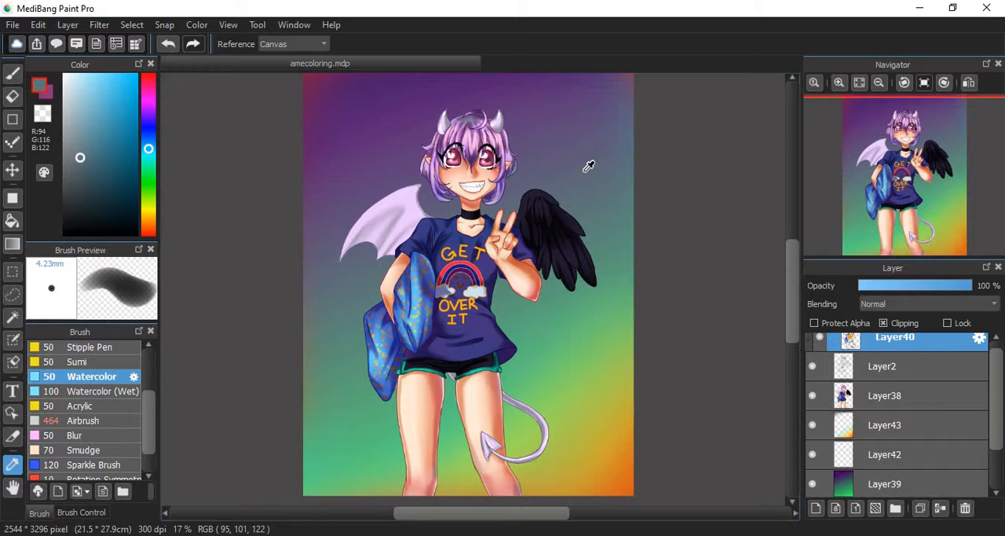
left_click(594, 307)
left_click(371, 154)
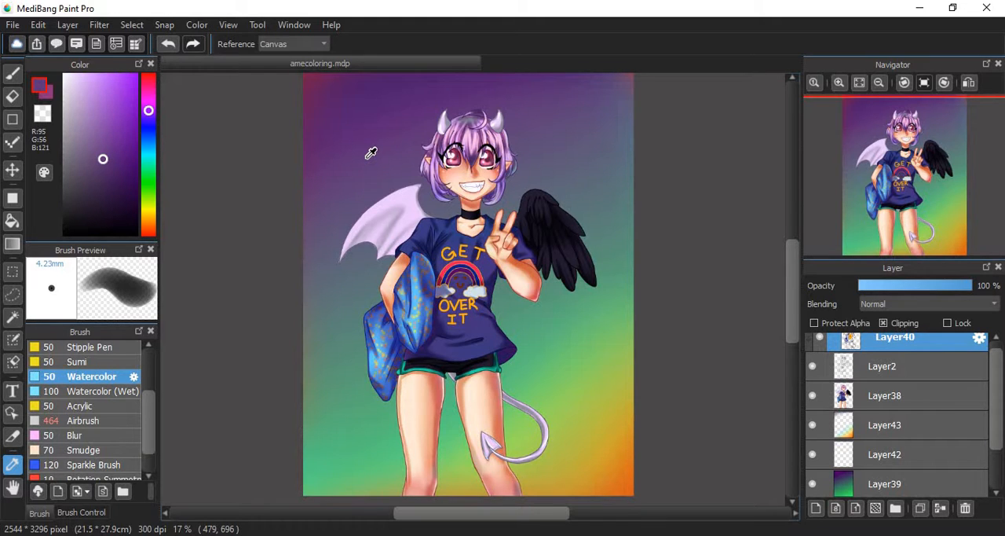
- Pan the canvas with the Hand tool, try shifting Layer40 with the Move tool and undo the move
left_click(13, 486)
left_click_drag(566, 136, 638, 134)
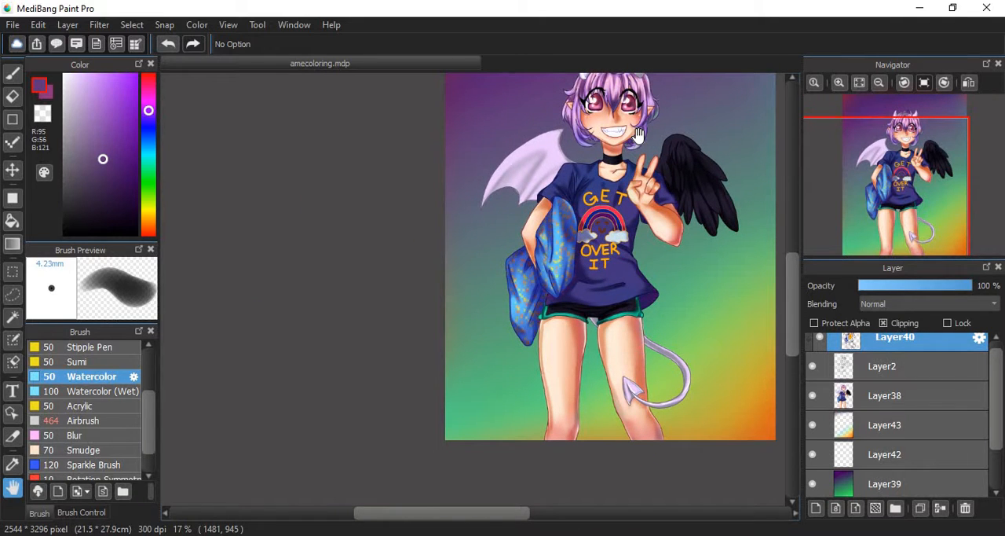
left_click(13, 170)
left_click_drag(628, 194, 617, 233)
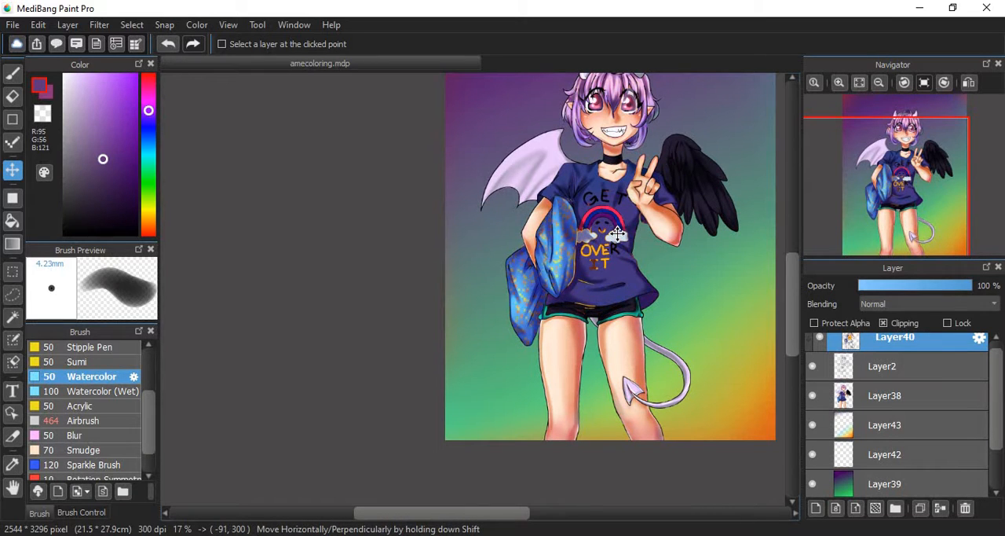
left_click(37, 24)
left_click(77, 42)
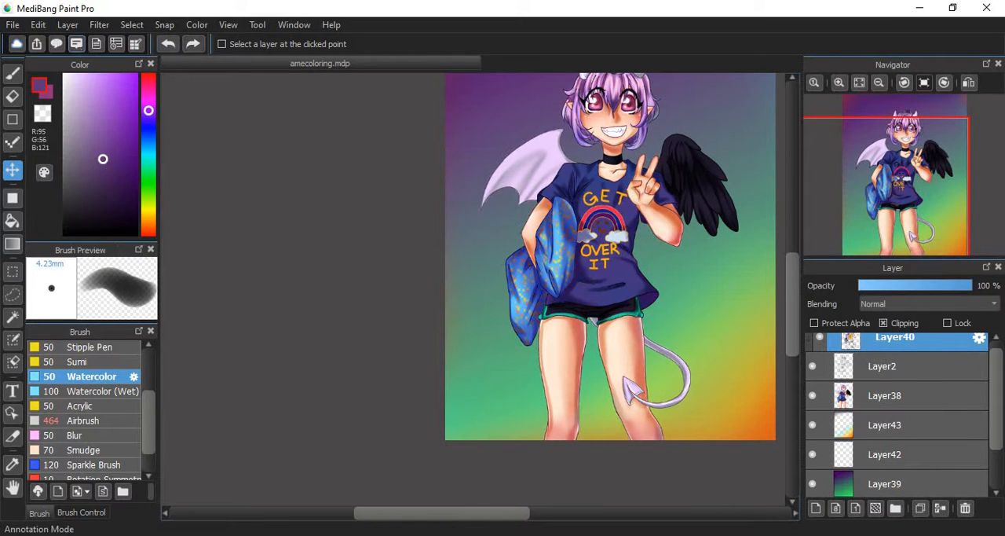
- Try moving the character's color layer, Layer38, away from its line art, undo the moves, and hide and show the layer again
left_click(888, 395)
mouse_move(622, 243)
left_mouse_down()
mouse_move(725, 265)
mouse_move(645, 257)
mouse_move(634, 253)
mouse_move(638, 234)
left_mouse_up()
left_click_drag(936, 169, 902, 198)
left_click_drag(506, 363, 476, 359)
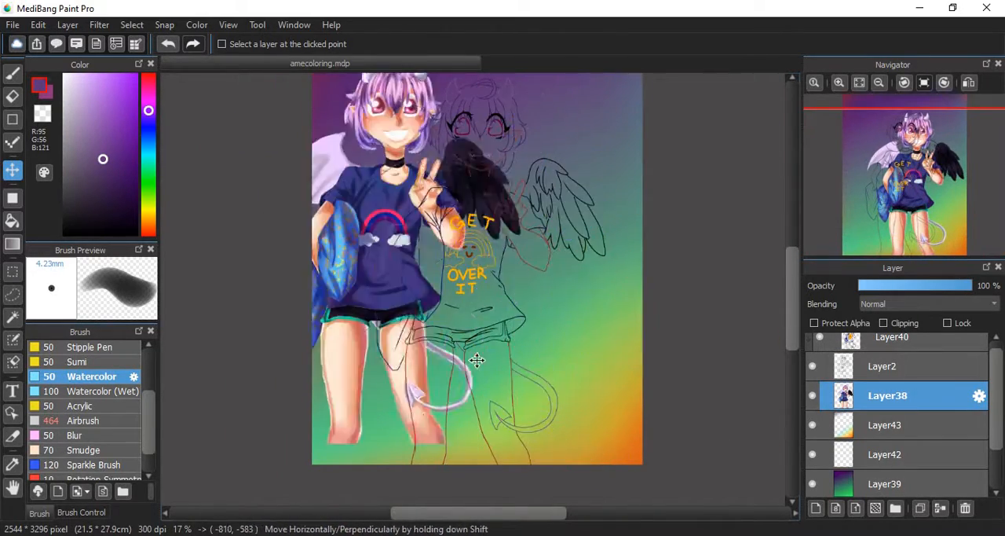
left_click_drag(343, 458, 496, 365)
left_click(38, 25)
left_click(71, 43)
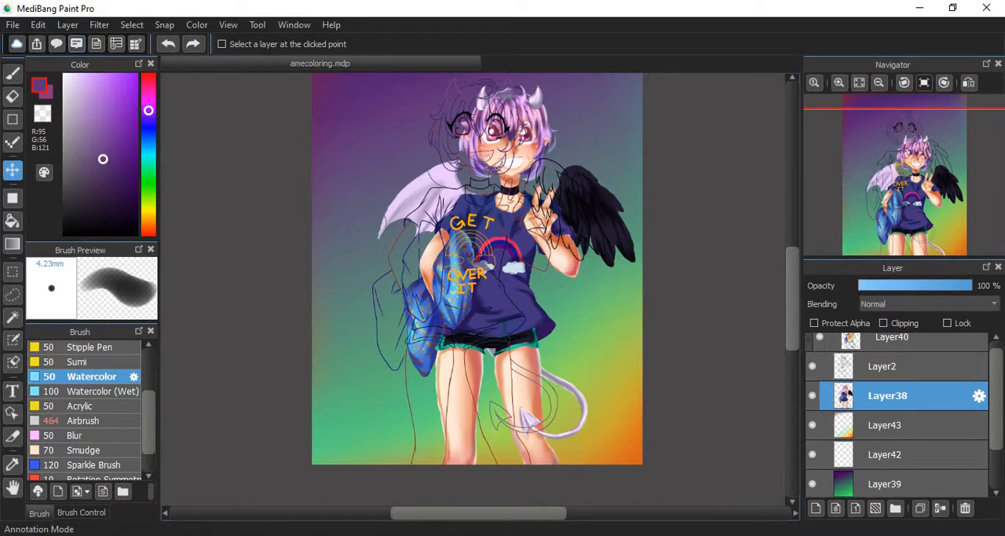
left_click(37, 25)
left_click(78, 44)
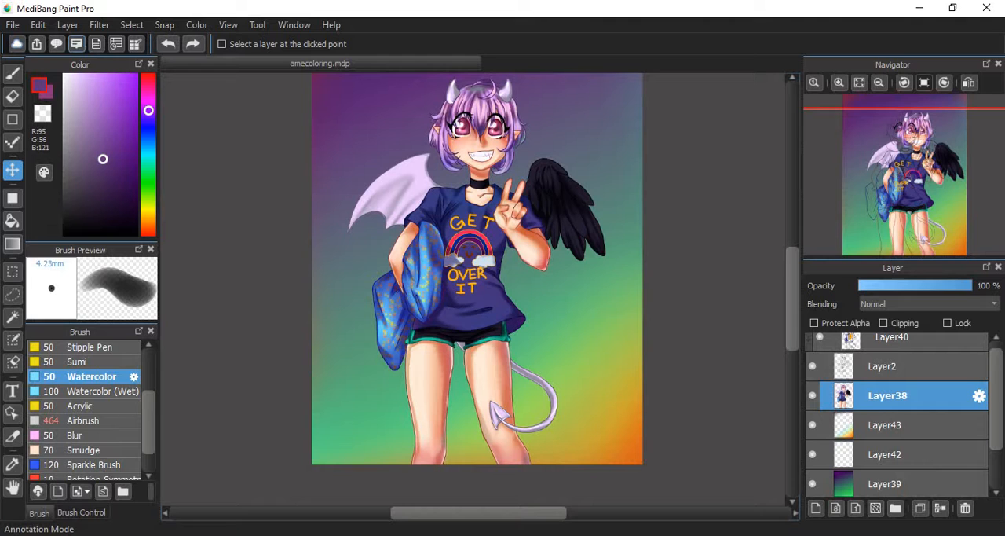
left_click(813, 396)
left_click(813, 396)
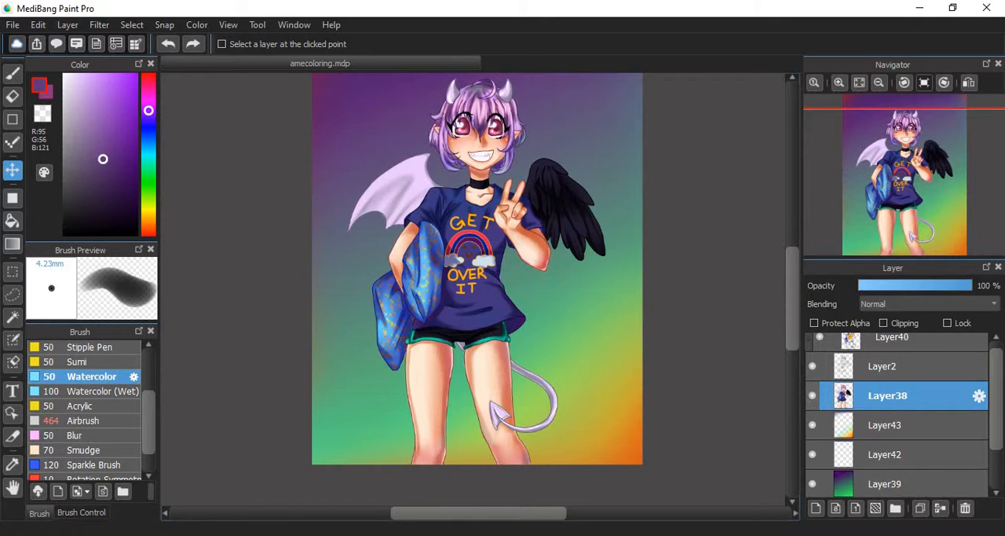
- Look at the Brush Control settings, return to the brush list and choose the Smudge brush
left_click(83, 513)
left_click(41, 513)
left_click(69, 513)
left_click(37, 513)
left_click(110, 454)
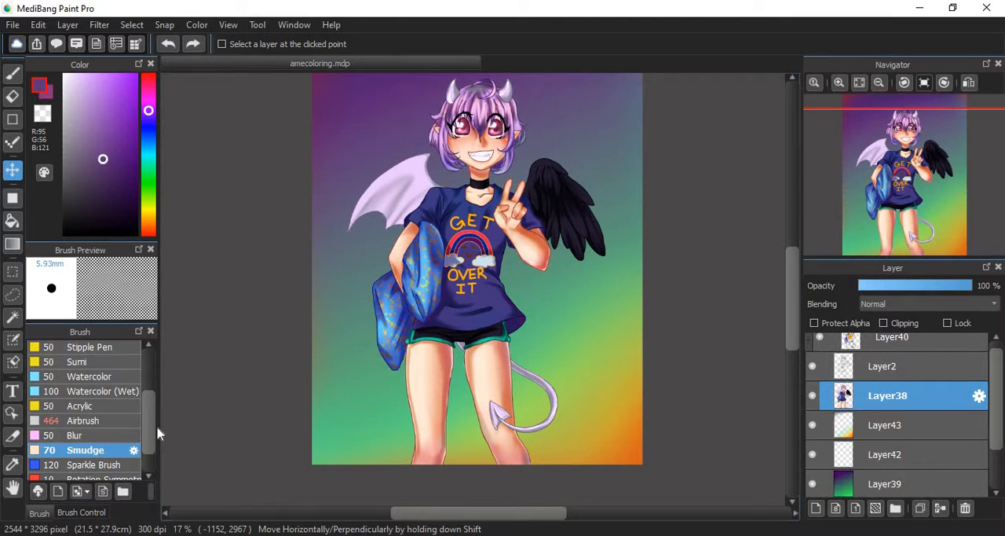
- Try Smudge strokes on Layer38 across the character's eye nearest the black wing, and undo them
left_click(834, 95)
left_click(840, 83)
left_click(839, 83)
left_click(839, 84)
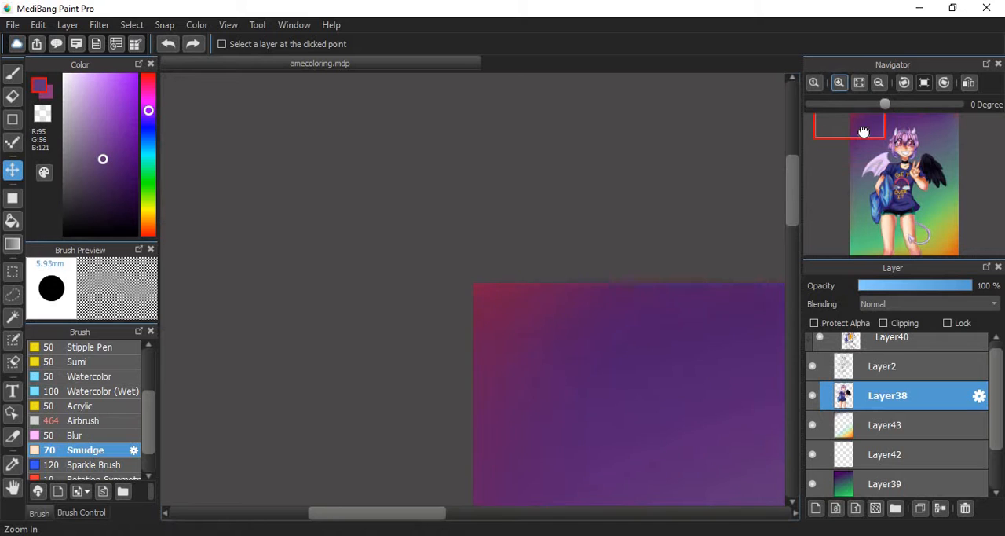
left_click_drag(863, 132, 885, 147)
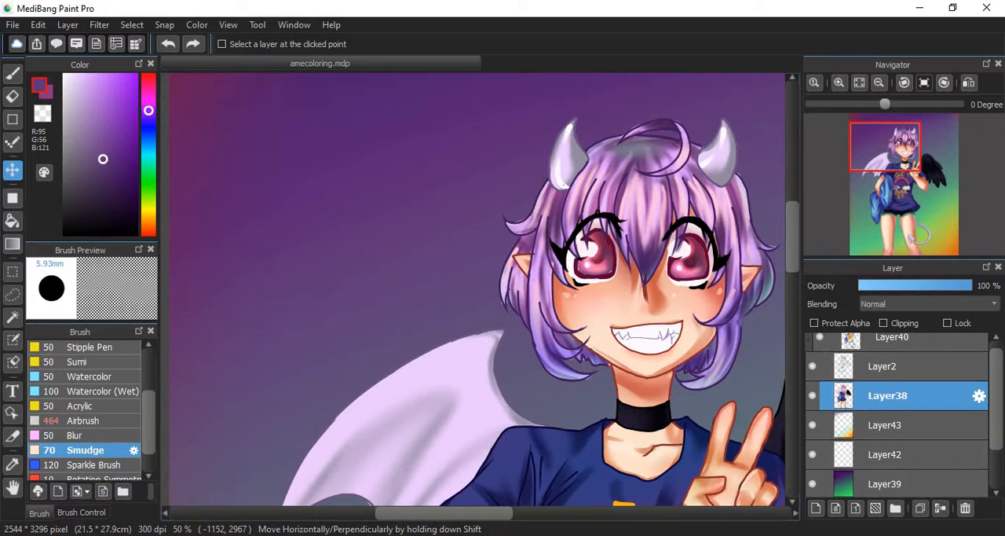
left_click(839, 83)
left_click(839, 84)
mouse_move(915, 156)
left_mouse_down()
mouse_move(896, 120)
mouse_move(902, 163)
mouse_move(904, 144)
mouse_move(913, 150)
left_mouse_up()
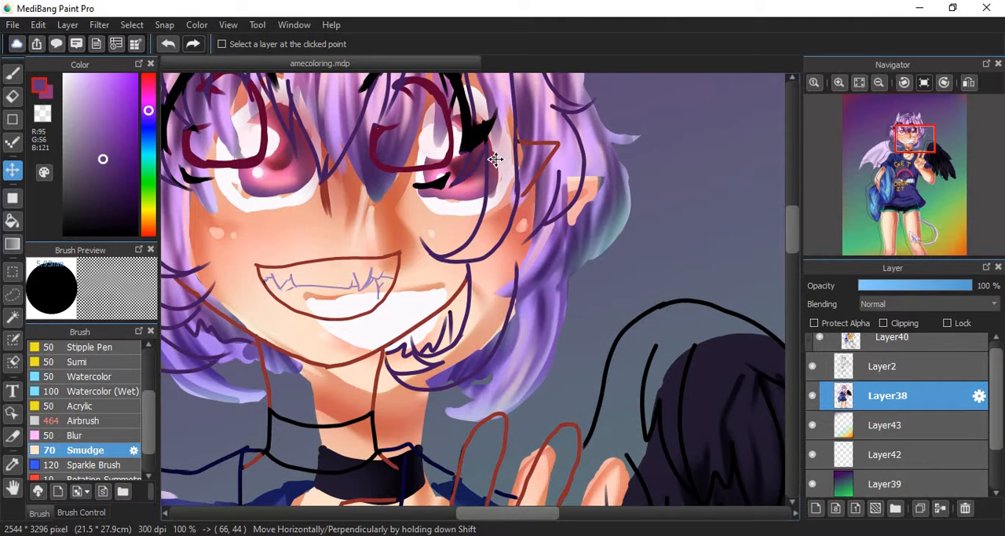
key("b")
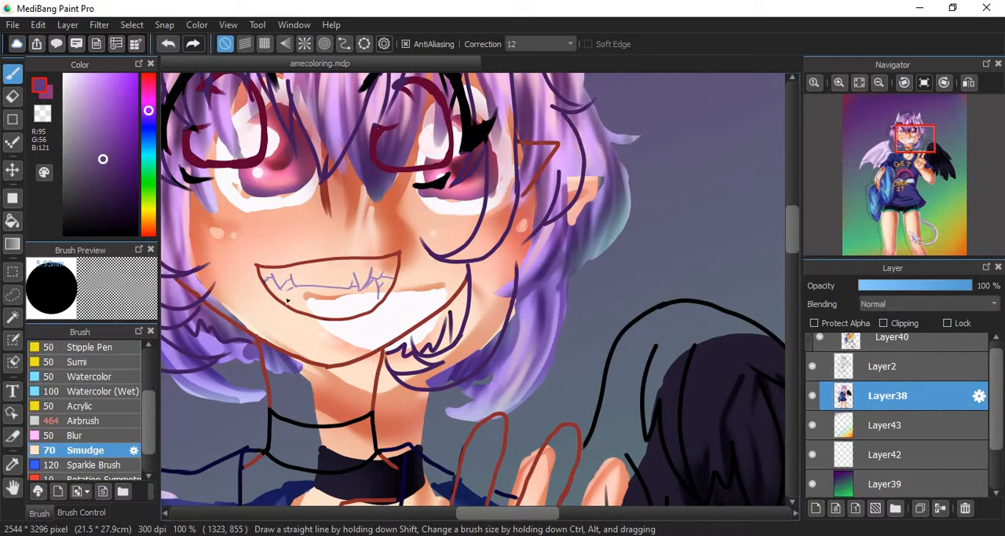
left_click_drag(441, 201, 511, 150)
left_click_drag(434, 198, 515, 132)
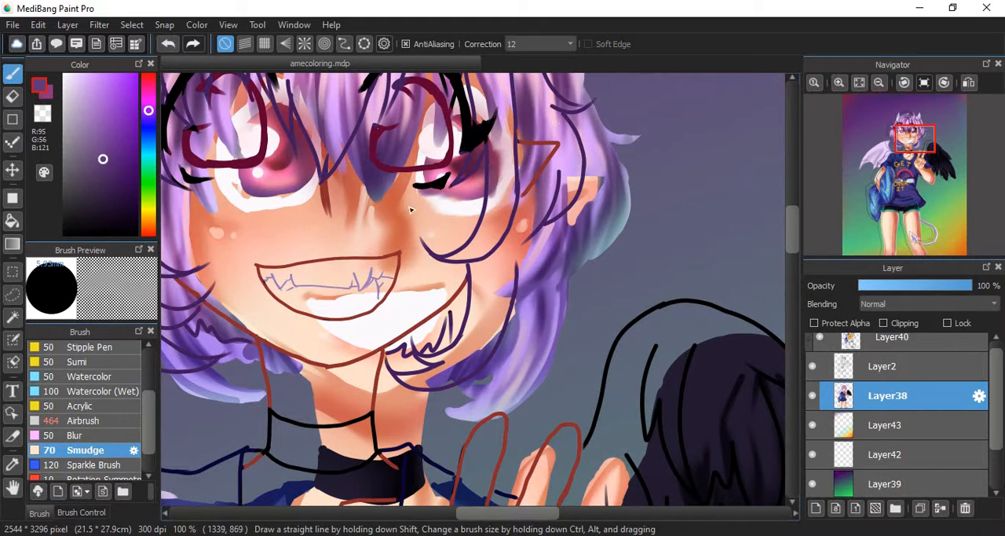
key("ctrl+z")
key("ctrl+z")
key("ctrl+z")
key("ctrl+z")
key("ctrl+z")
key("ctrl+z")
key("ctrl+z")
key("ctrl+z")
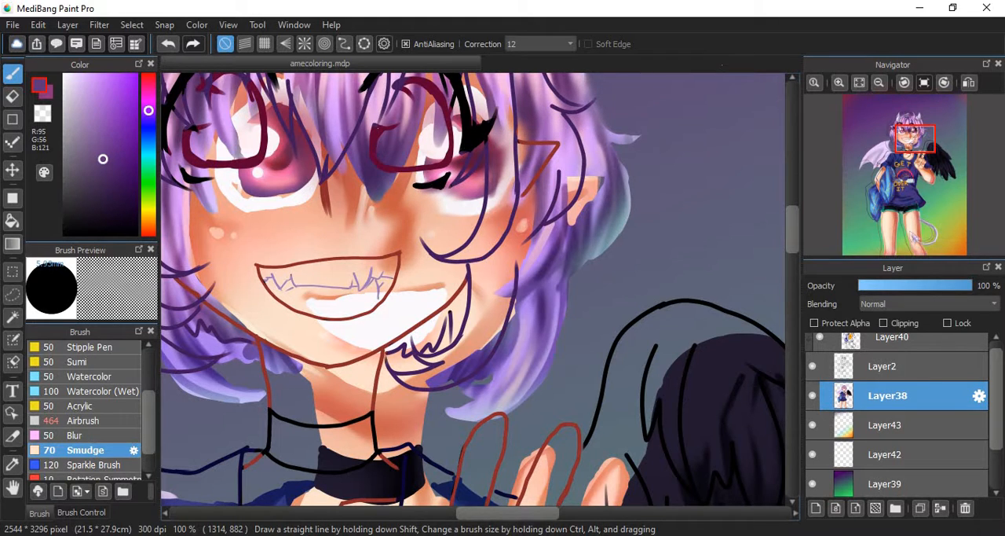
- Undo the displacement of Layer38's colors from the character's line art
key("ctrl+z")
key("ctrl+z")
key("ctrl+z")
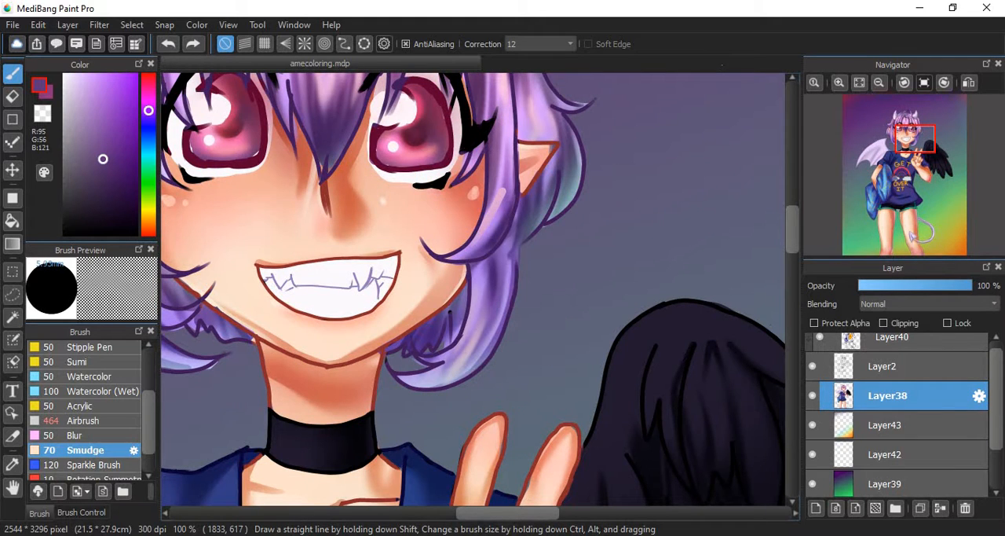
- Add a layer above Layer38, try a large Airbrush stroke across the character's face and undo the stroke
scroll(84, 409, "down", 1)
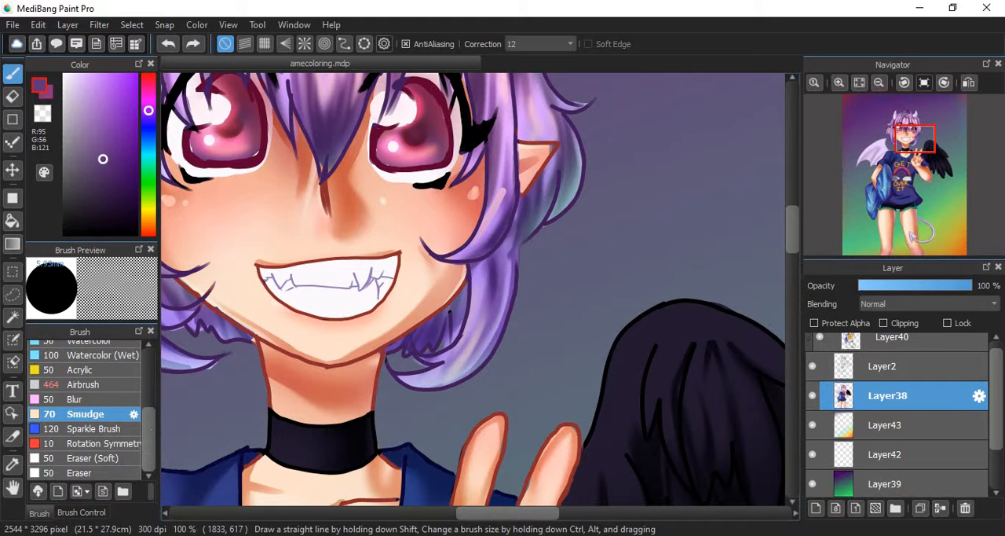
scroll(84, 409, "up", 1)
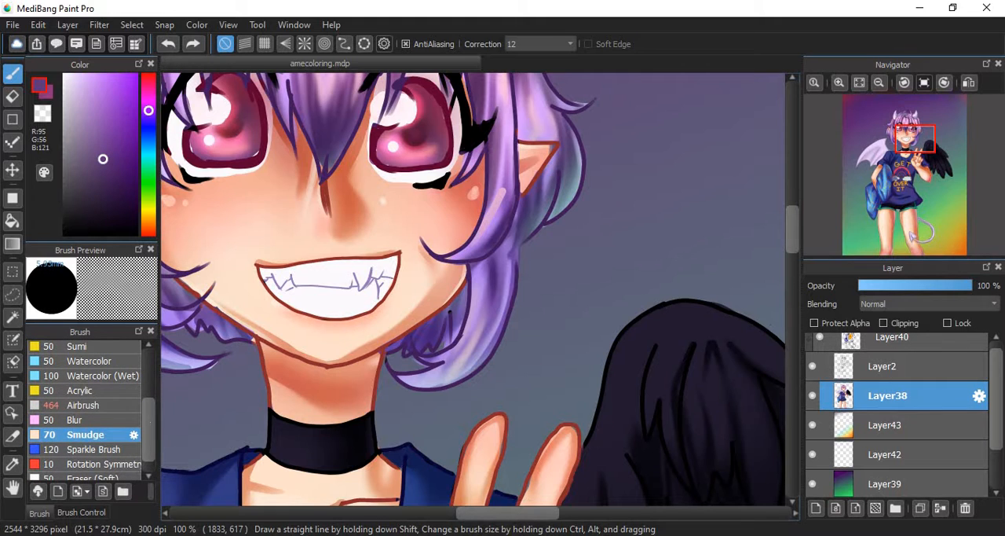
left_click(87, 406)
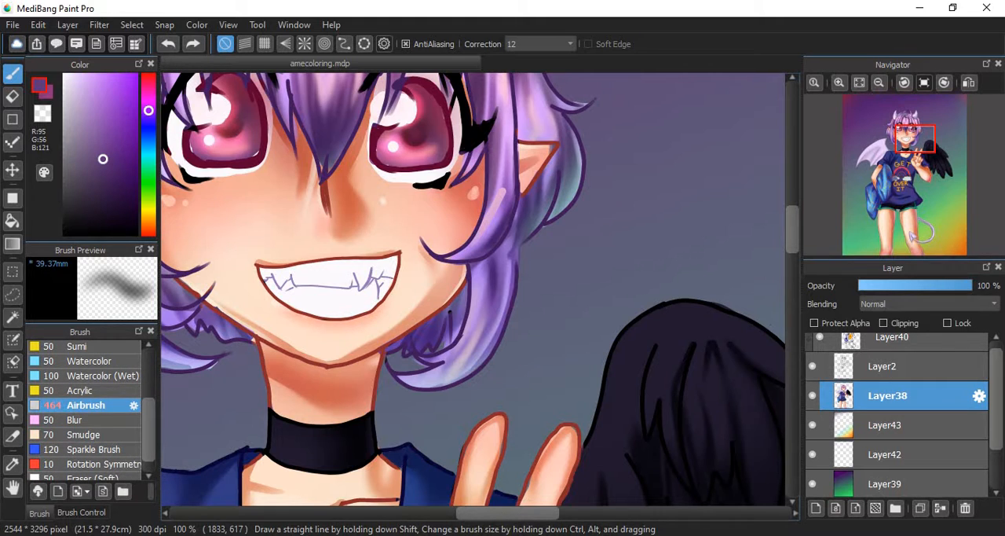
left_click(815, 507)
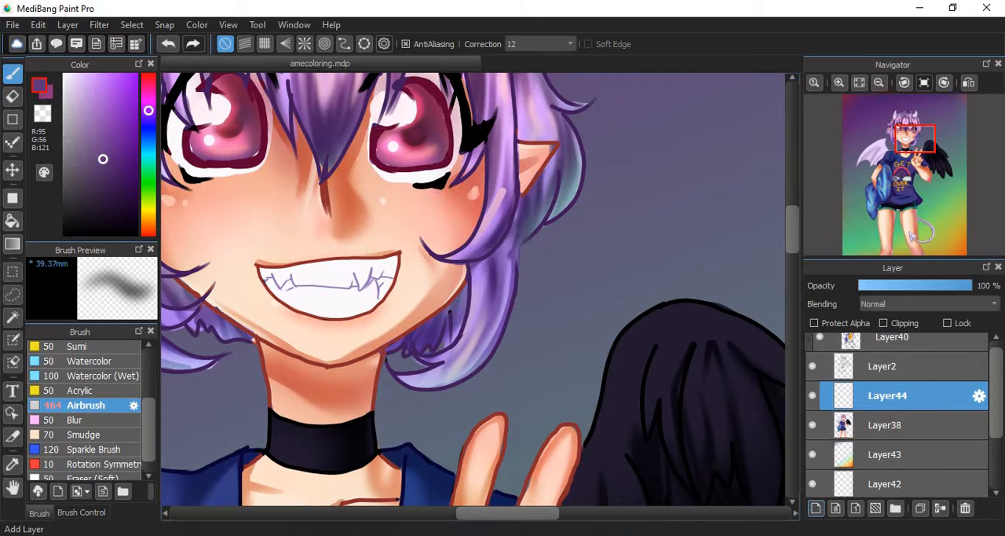
mouse_move(259, 235)
left_mouse_down()
mouse_move(389, 286)
mouse_move(471, 254)
mouse_move(348, 267)
mouse_move(642, 270)
left_mouse_up()
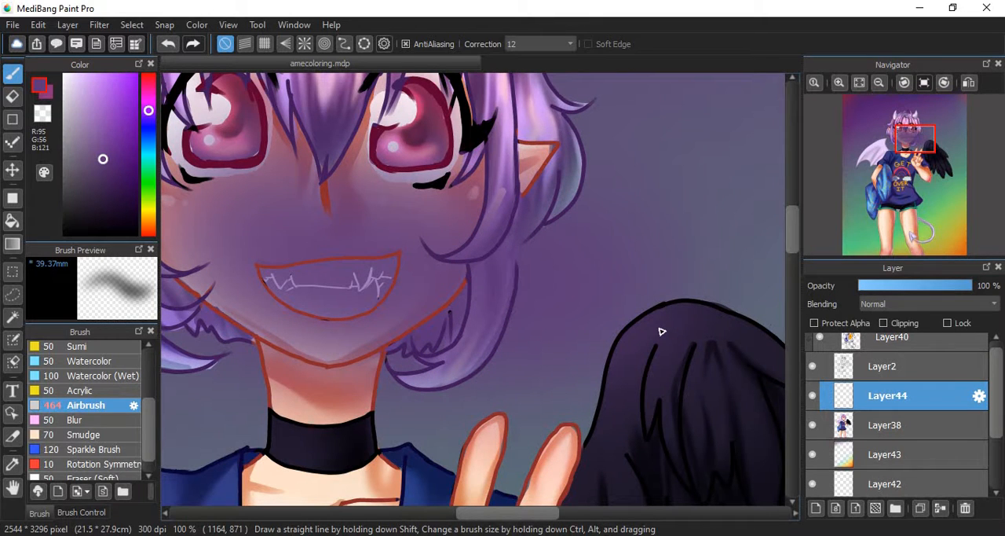
key("ctrl+z")
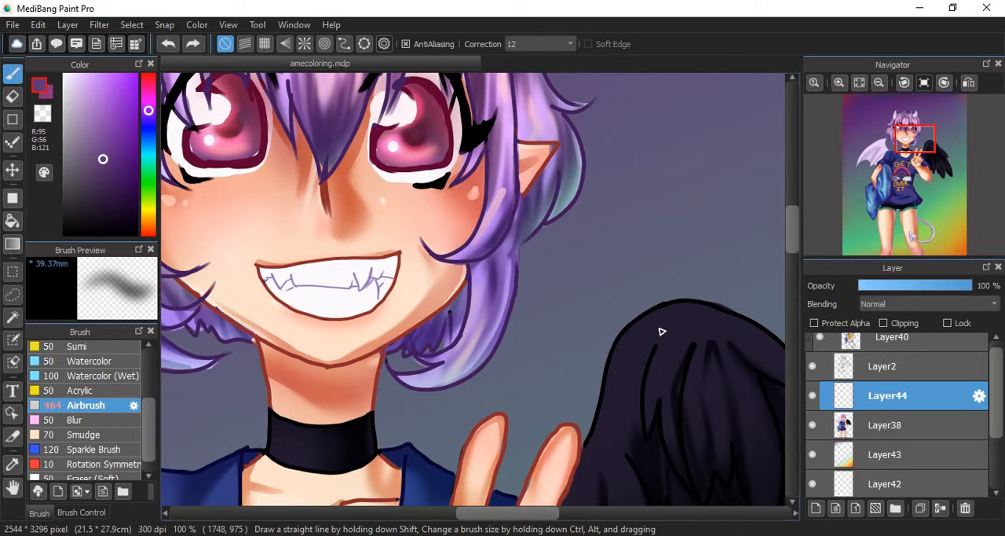
- Choose the Pencil brush for drawing over the character's head on Layer44
left_click(905, 141)
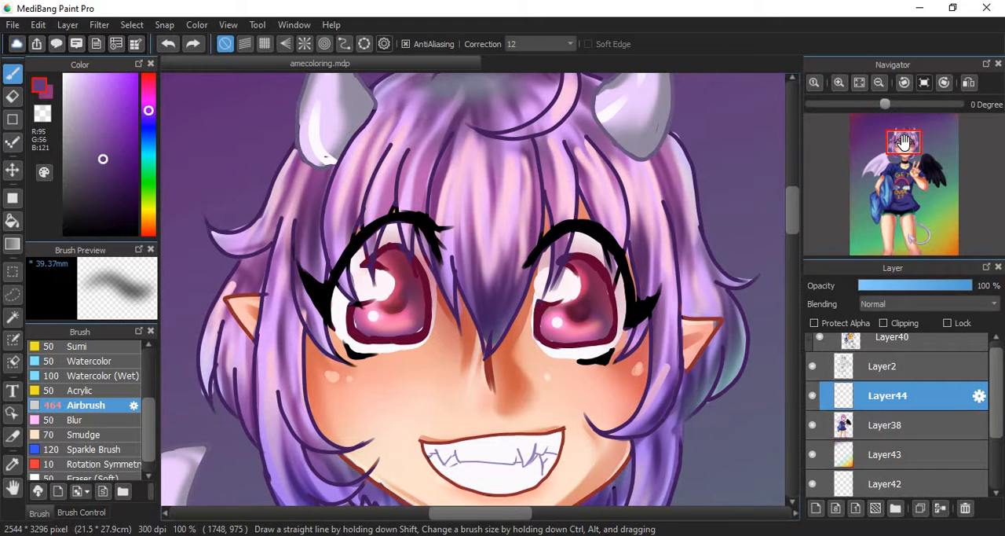
scroll(87, 408, "up", 3)
left_click(80, 348)
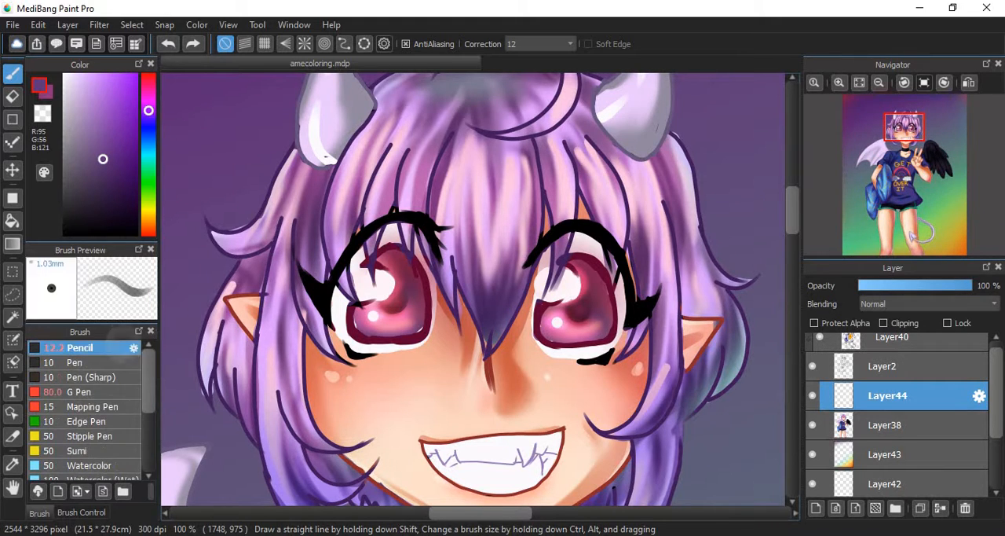
- Preview the parallel, grid, concentric-circle, ellipse and radial snap guides over the face, and turn snapping off
left_click(245, 43)
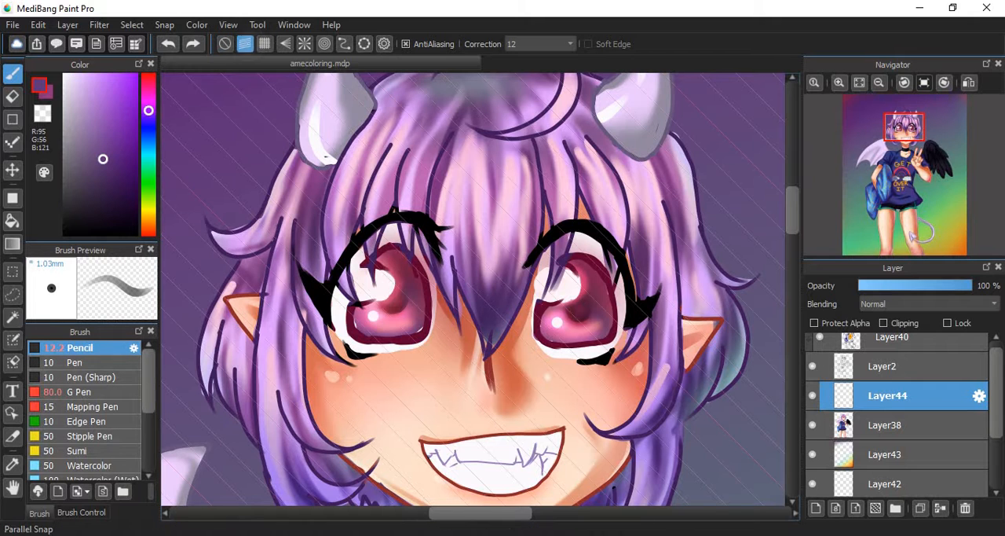
left_click(265, 43)
left_click(324, 43)
left_click(363, 43)
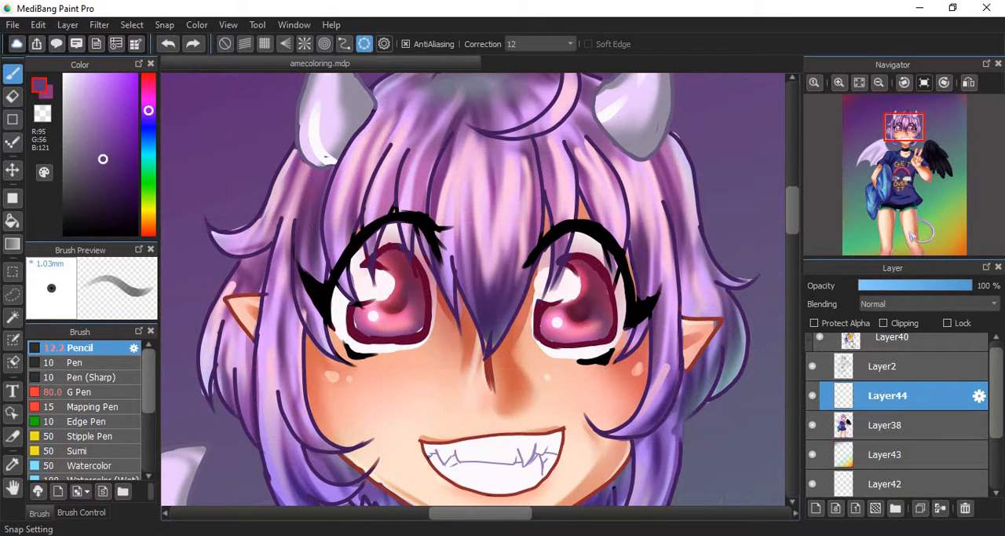
left_click(304, 43)
left_click(265, 43)
left_click(244, 43)
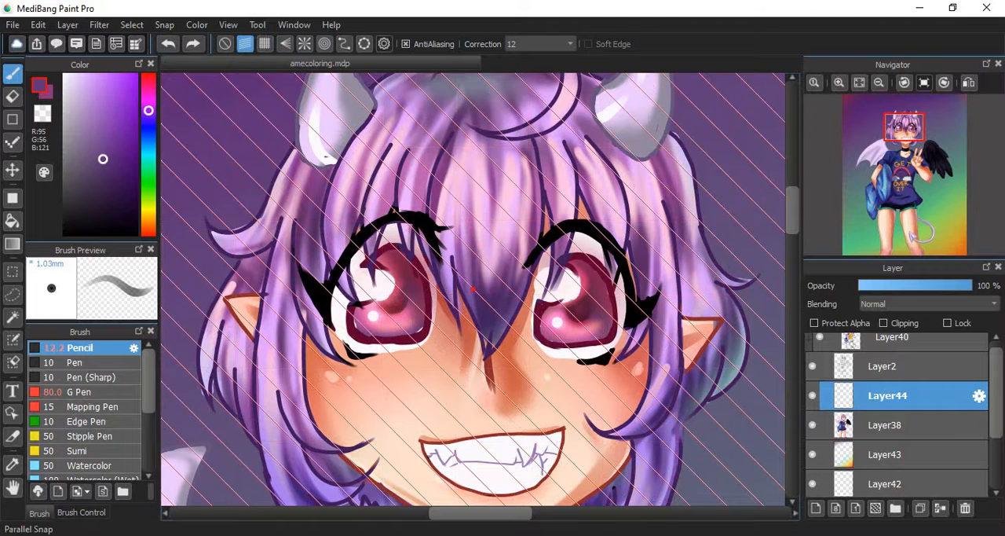
left_click(225, 43)
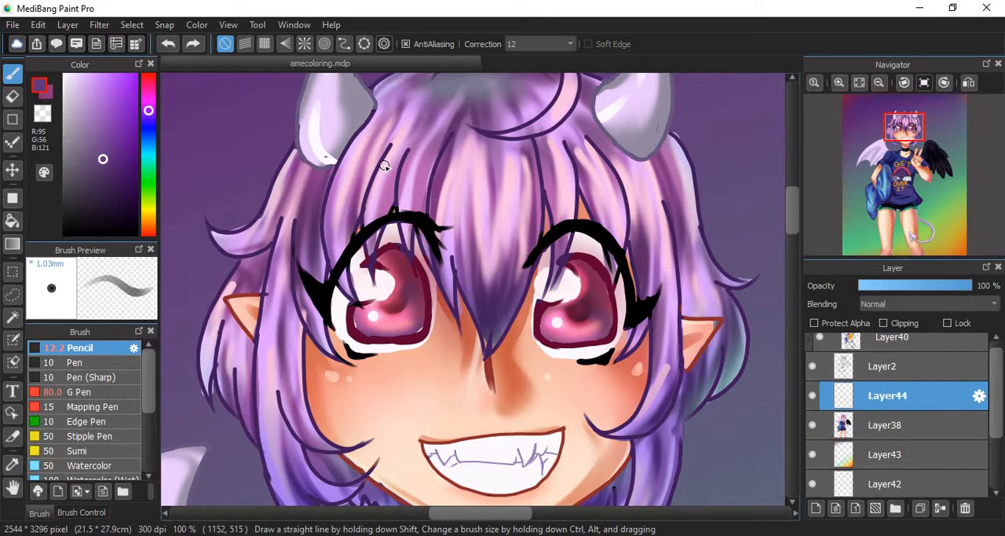
- Set the Pencil's opacity to 100 % and scribble a loose freehand line across the hair and eyes without snapping
left_click(81, 512)
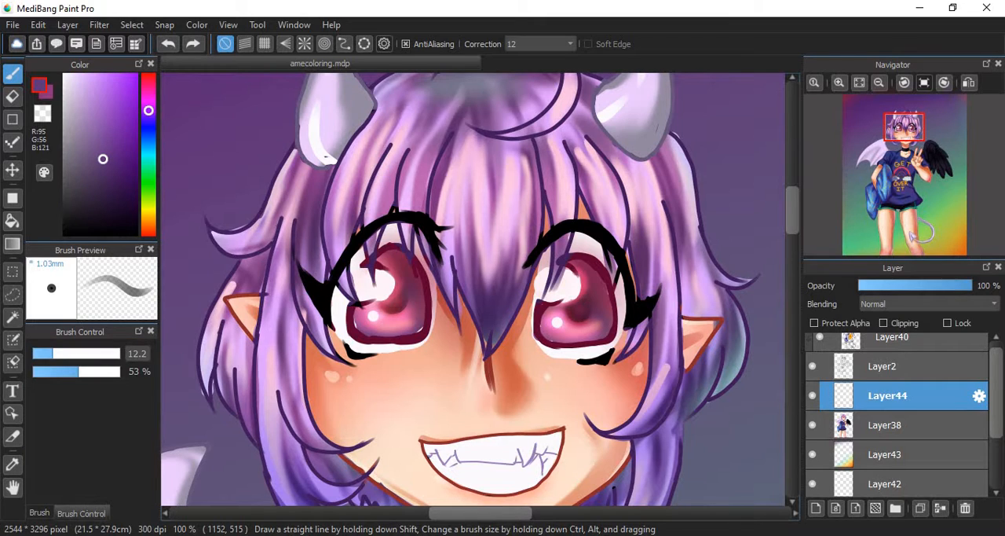
left_click_drag(98, 372, 177, 378)
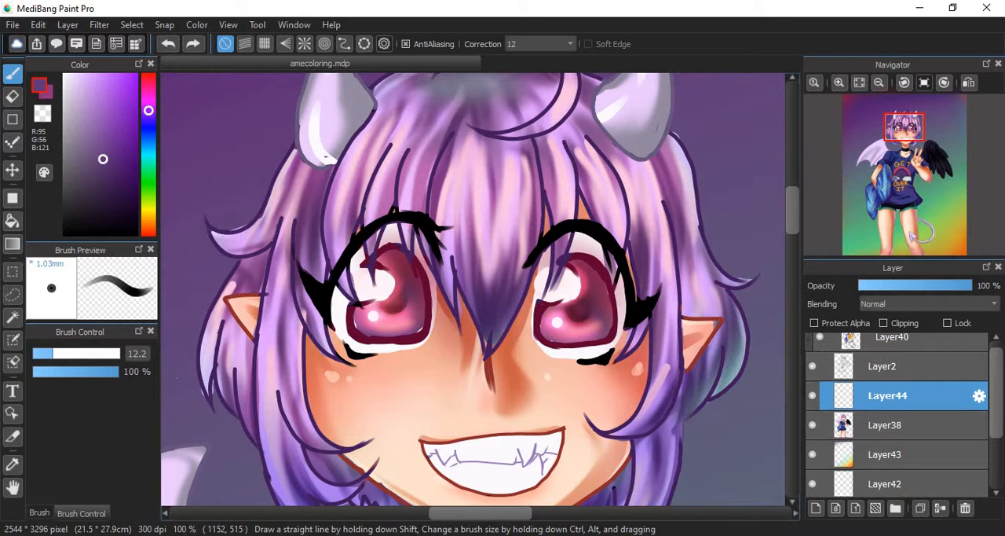
mouse_move(268, 225)
left_mouse_down()
mouse_move(617, 212)
mouse_move(629, 338)
mouse_move(304, 327)
mouse_move(485, 279)
mouse_move(286, 339)
left_mouse_up()
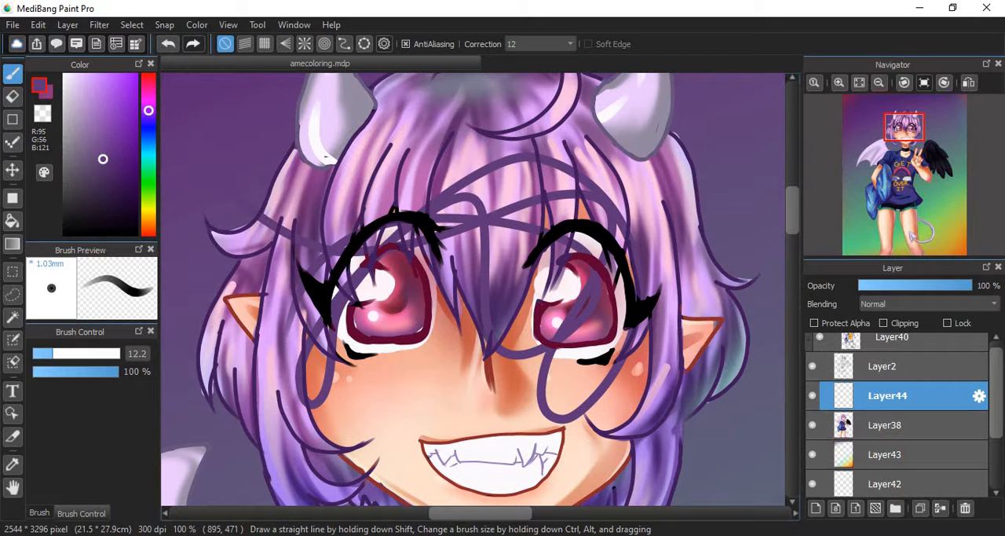
- Turn on Parallel Snap and draw several crossing diagonal Pencil lines over the character's hair and eyes
left_click(245, 44)
left_click_drag(567, 97, 347, 315)
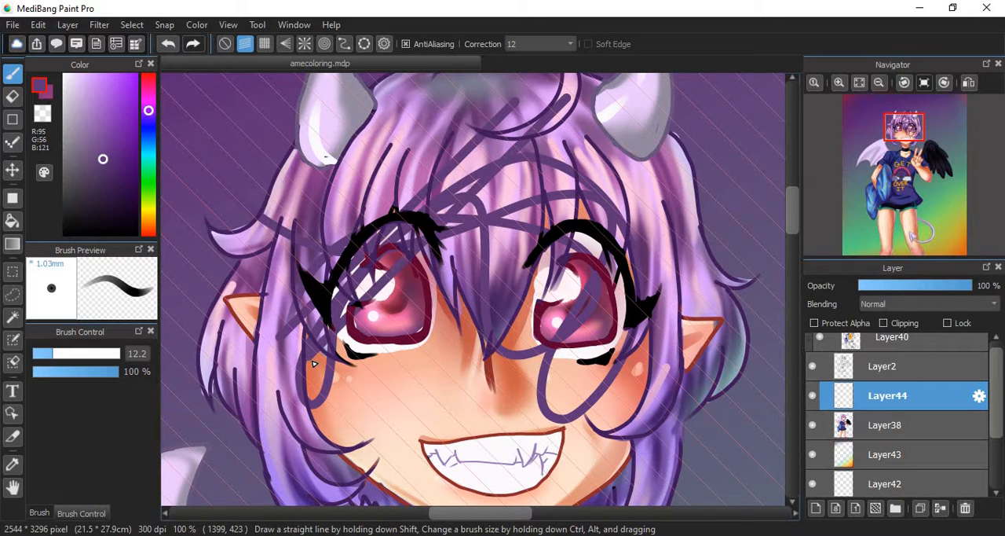
left_click_drag(318, 131, 599, 410)
left_click_drag(370, 94, 647, 370)
left_click_drag(358, 130, 563, 335)
left_click_drag(432, 113, 691, 364)
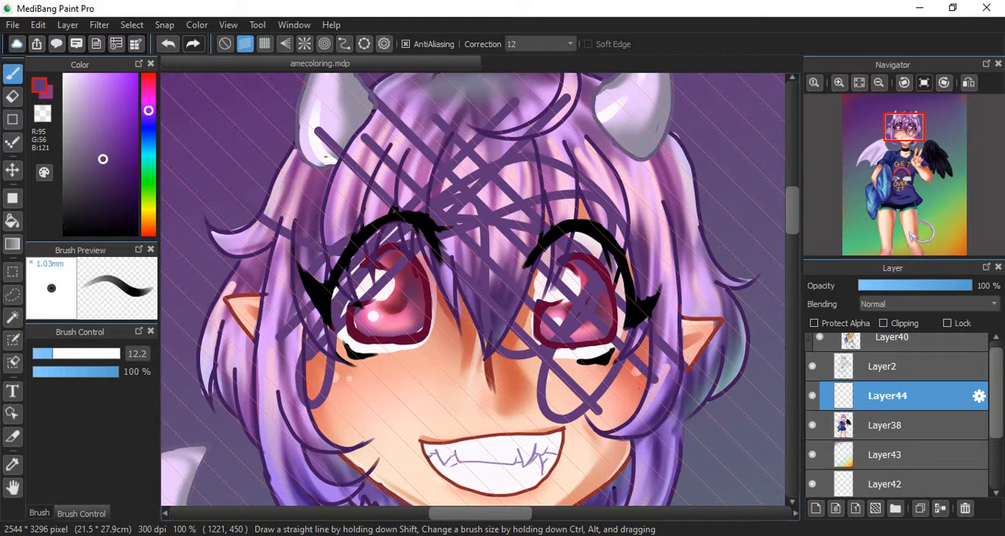
- Switch to the grid snap and draw straight horizontal and vertical Pencil lines over the character's face
left_click(265, 44)
left_click_drag(211, 313, 471, 313)
left_click_drag(234, 383, 525, 383)
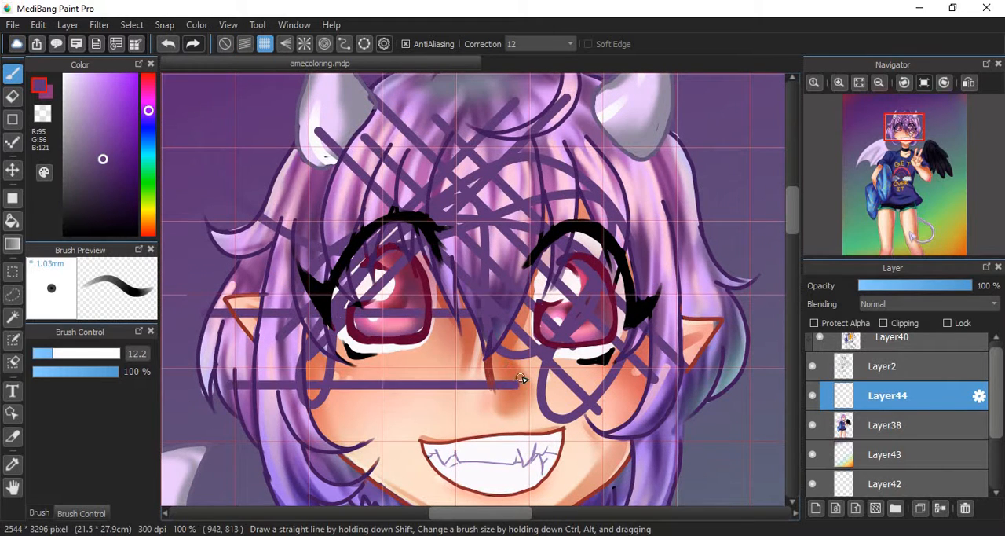
left_click_drag(431, 263, 430, 491)
left_click_drag(481, 330, 481, 506)
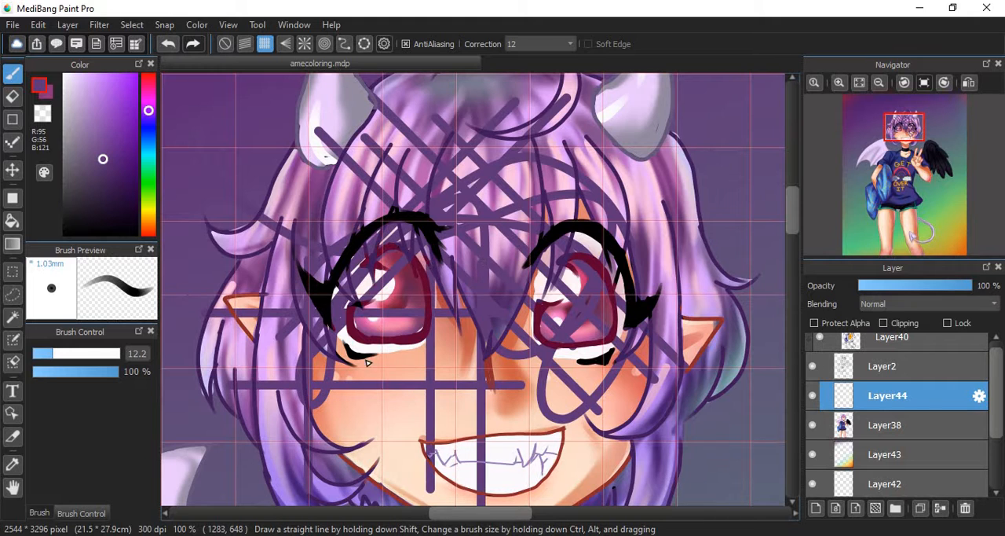
left_click_drag(368, 271, 368, 503)
- Preview the radial snap, switch to the concentric-circle snap and draw curved Pencil arcs around the head and past the black wing
left_click(305, 43)
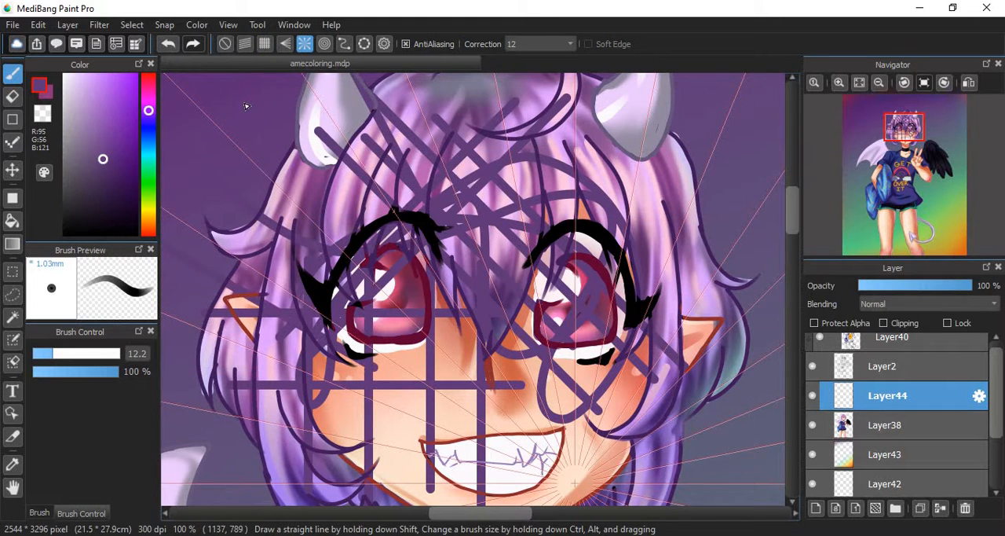
left_click(325, 43)
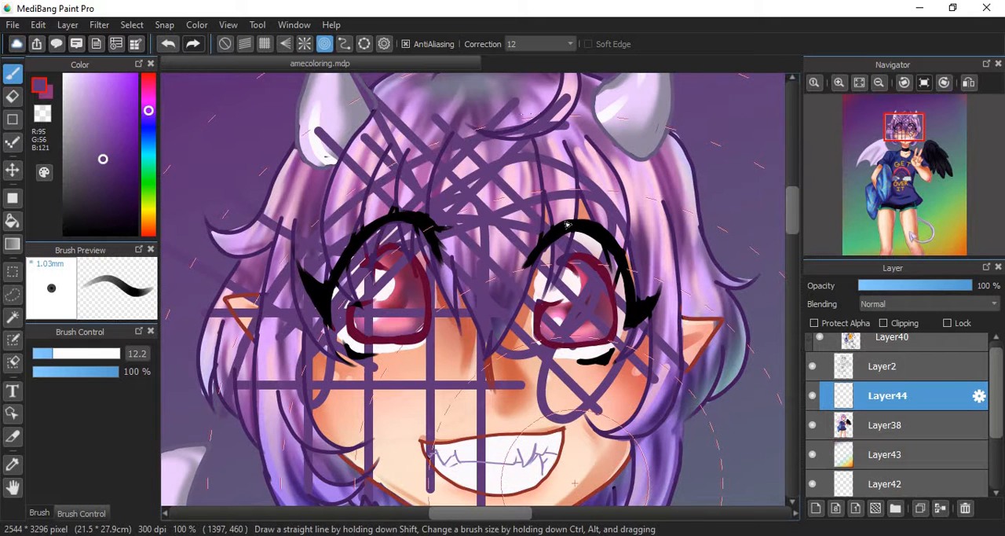
left_click_drag(344, 425, 407, 488)
left_click_drag(595, 161, 647, 474)
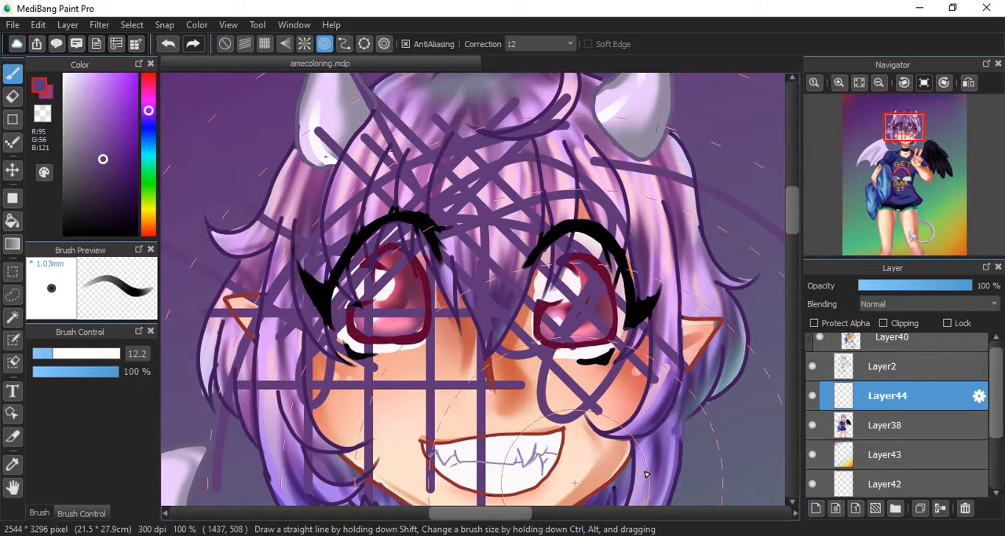
left_click(859, 81)
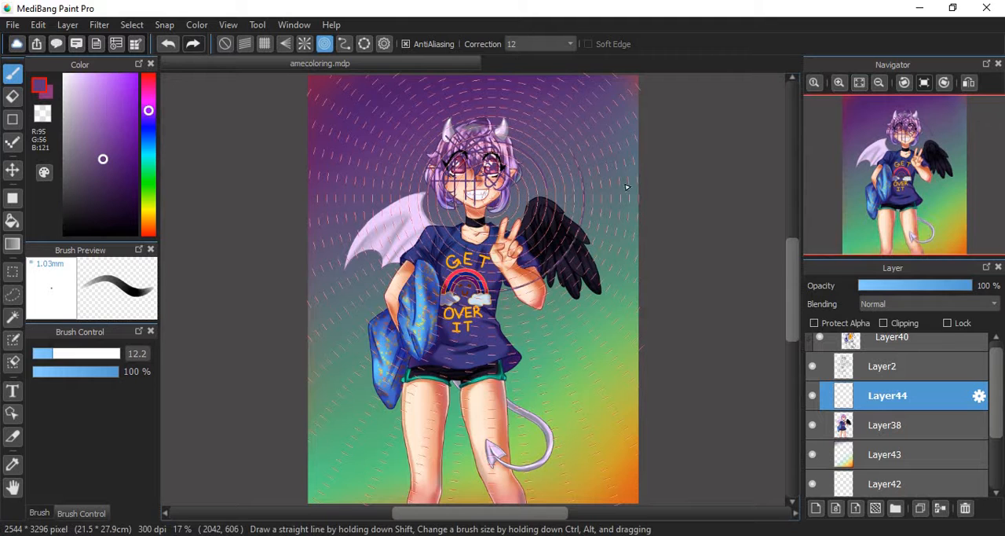
left_click_drag(627, 187, 408, 414)
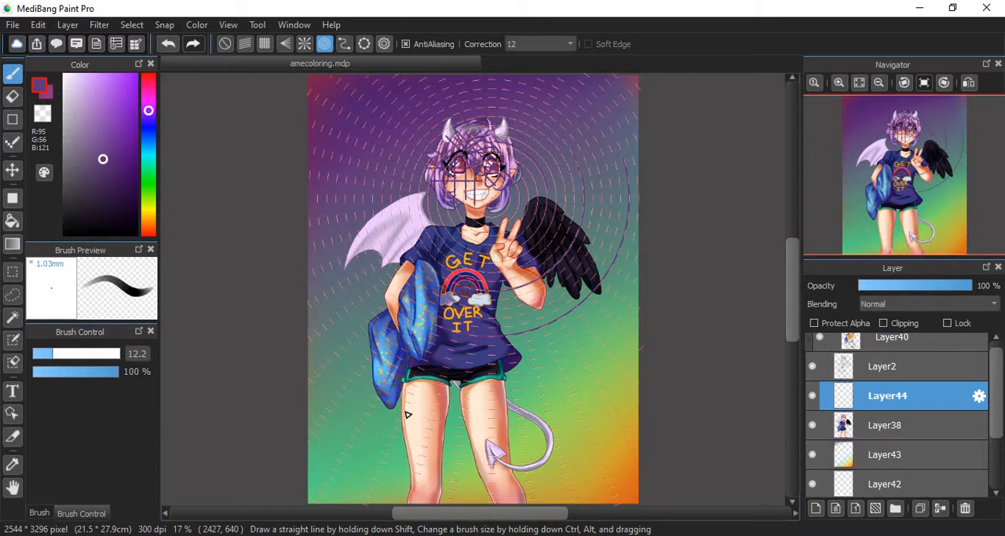
- Recenter the concentric-circle snap in the background above the black wing, and draw Pencil arcs across the shirt hem and tail
left_click(385, 43)
left_click(404, 149)
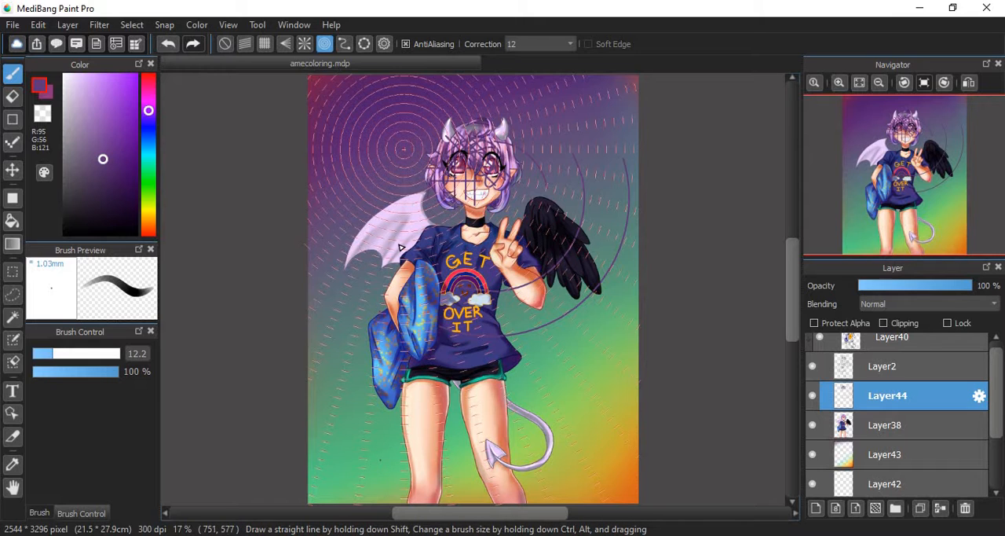
left_click(384, 43)
left_click(357, 220)
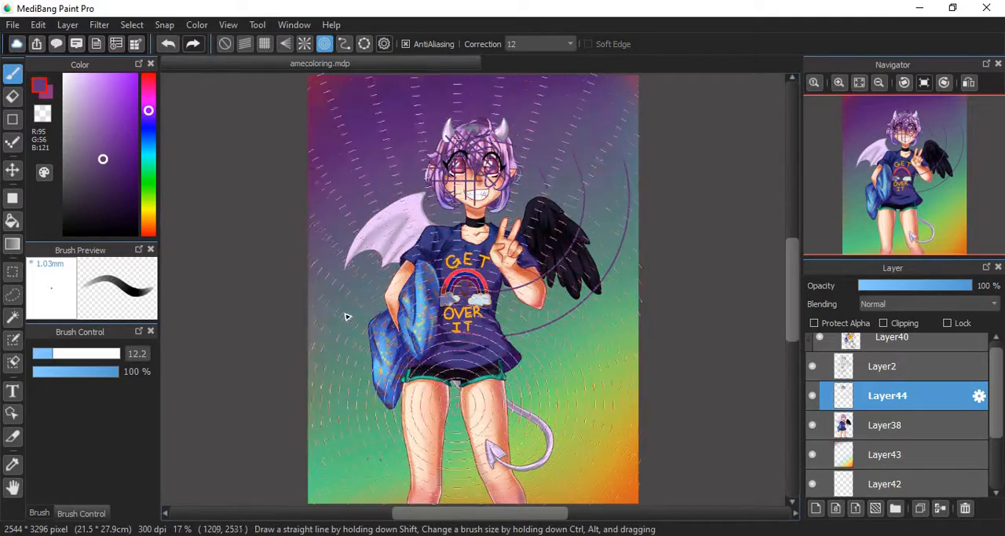
left_click(583, 121)
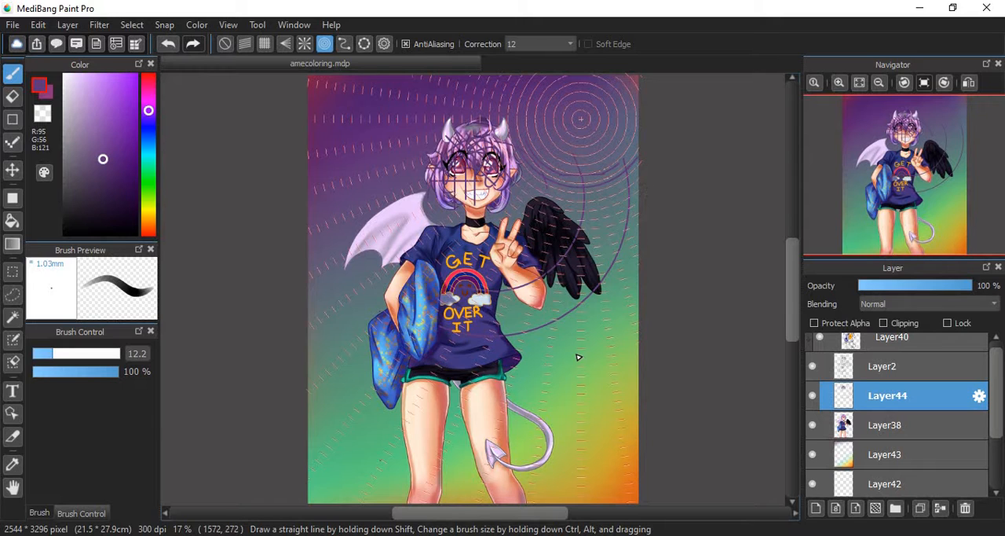
left_click_drag(477, 335, 700, 361)
left_click_drag(488, 429, 780, 361)
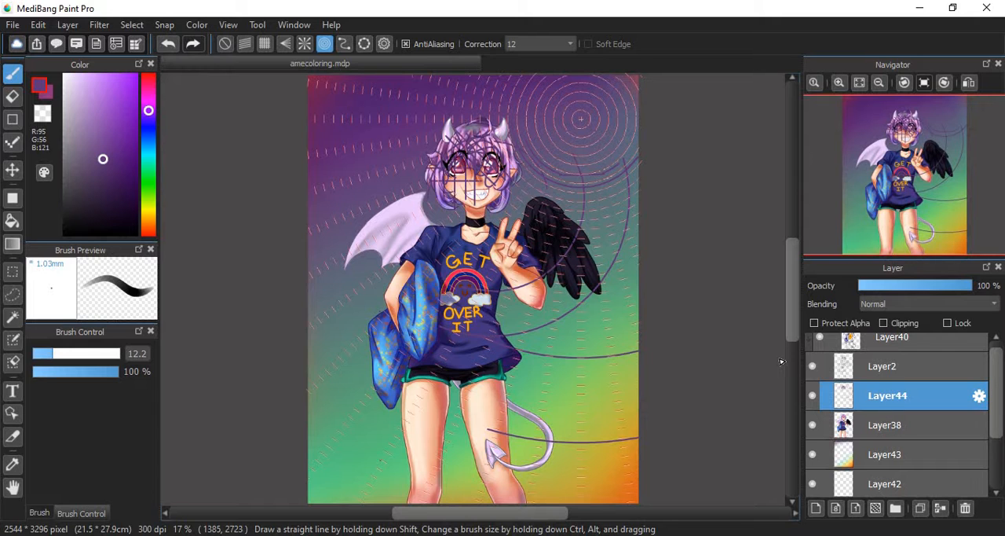
- Switch back to the grid snap and draw horizontal Pencil lines across the full canvas at the chest and shorts
left_click(225, 43)
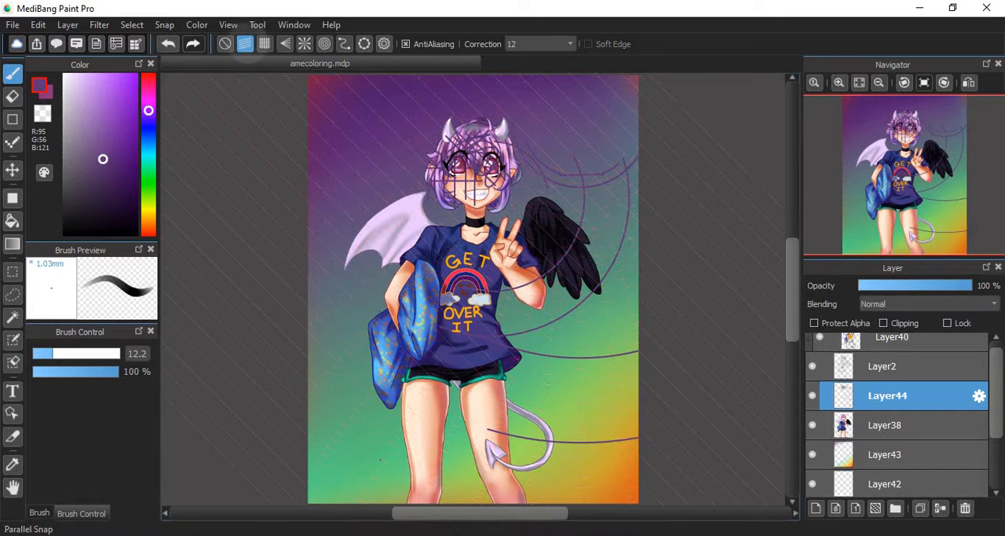
left_click(264, 43)
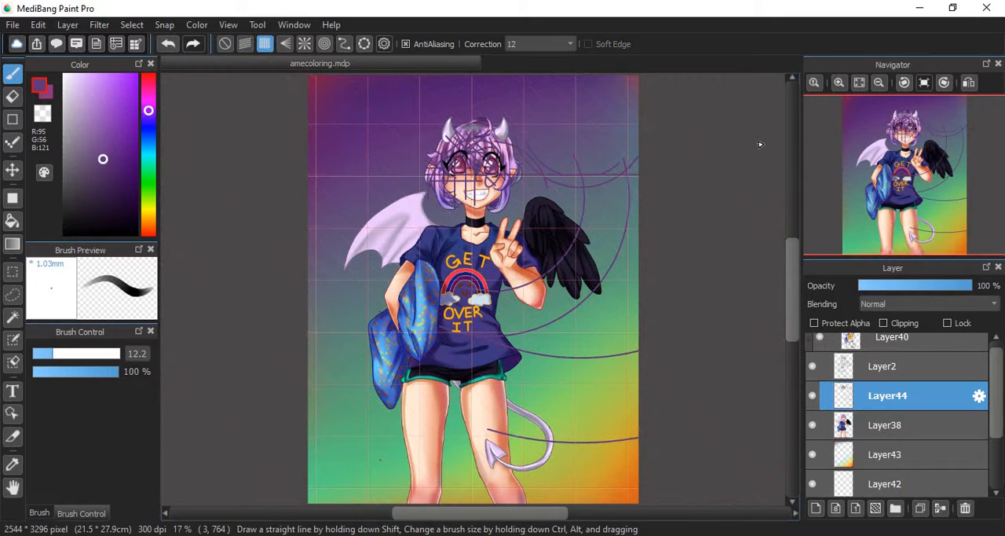
left_click_drag(281, 264, 796, 292)
left_click_drag(310, 381, 639, 381)
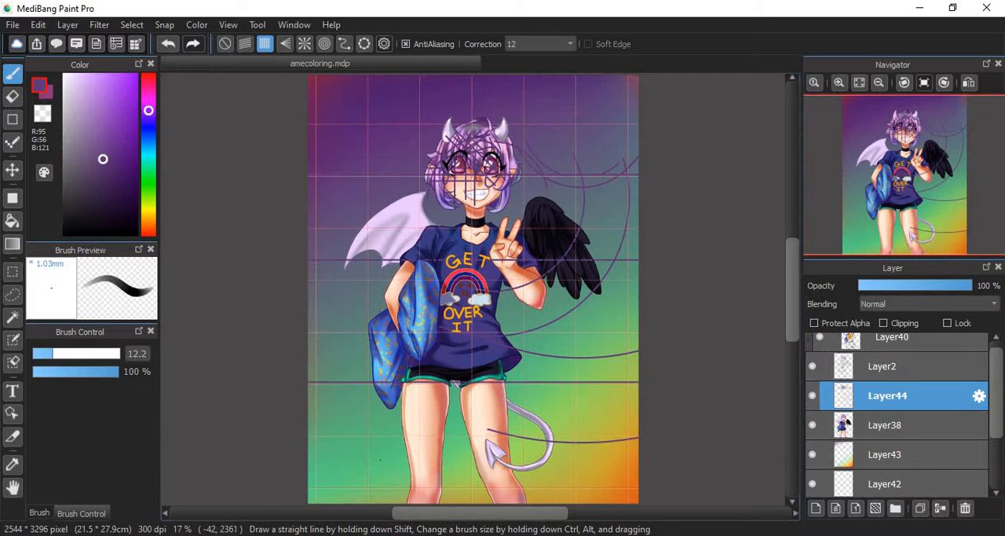
- Delete the scribbled layer Layer44 and set the opacity of the color layer Layer38 to 49 %
left_click(966, 507)
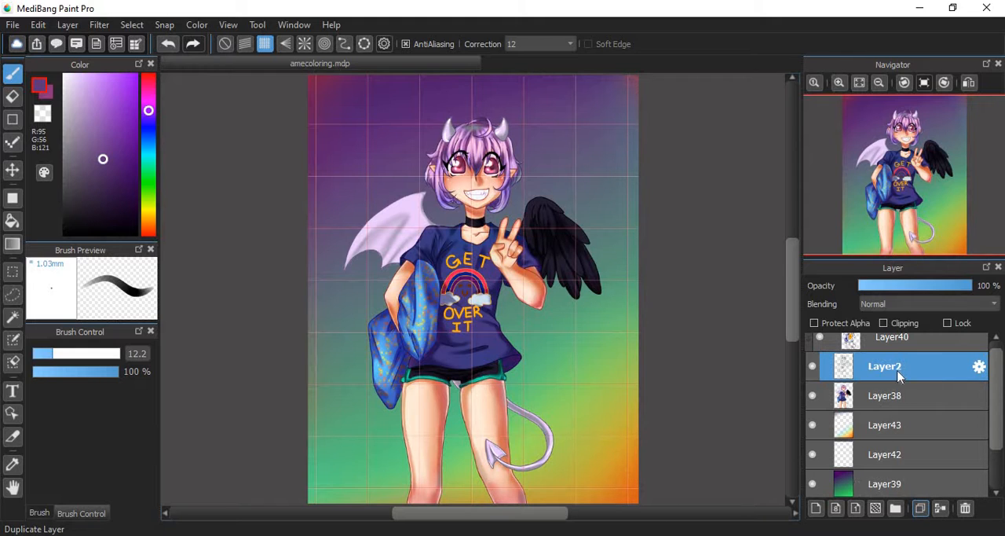
left_click(886, 407)
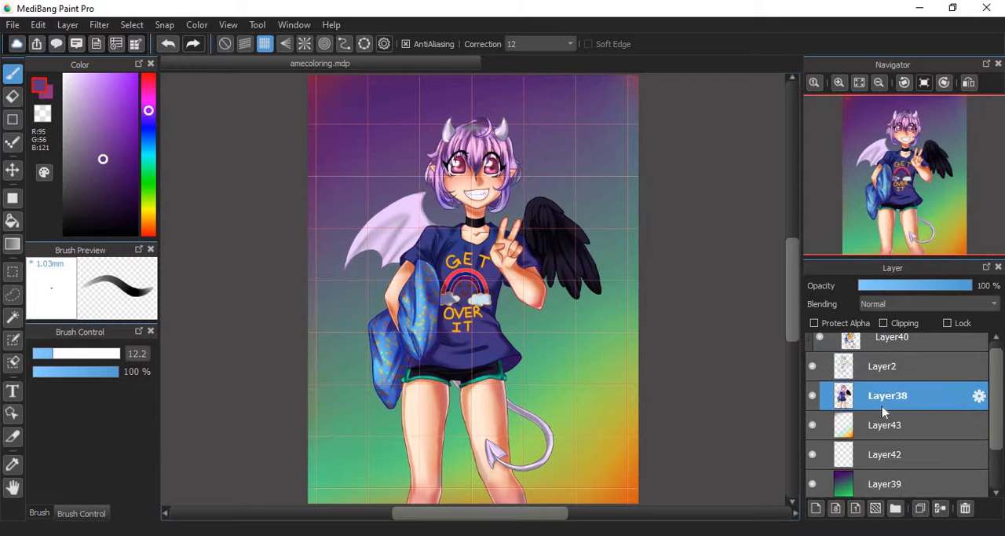
left_click(915, 286)
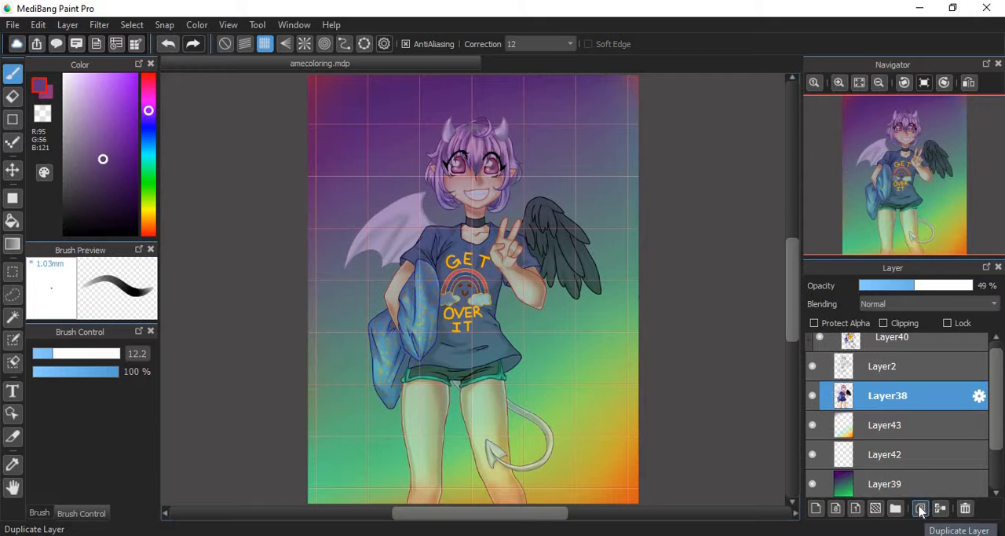
- Duplicate the 49 % opacity Layer38 repeatedly to build up the character's color
left_click(921, 509)
left_click(922, 509)
left_click(920, 509)
left_click(920, 509)
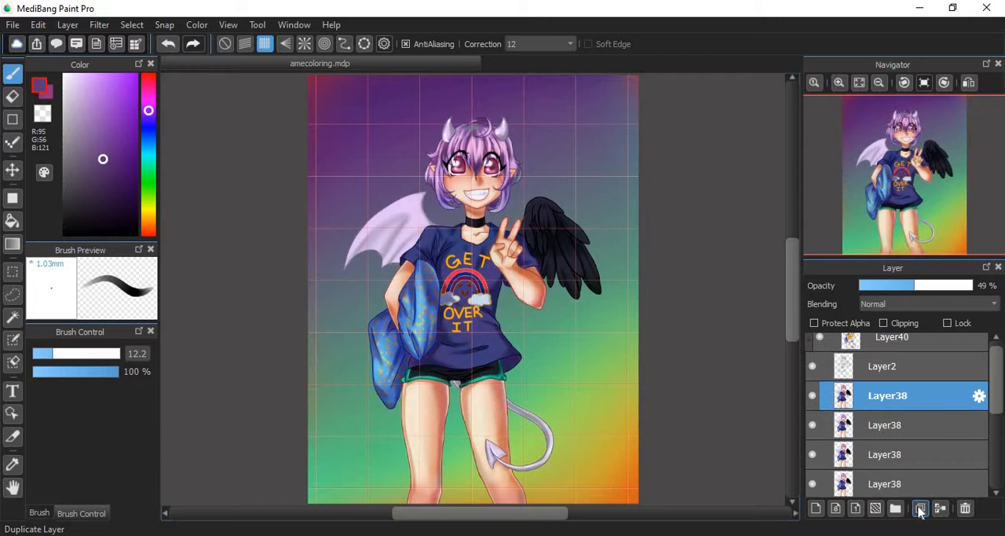
left_click(920, 509)
left_click(920, 508)
left_click(919, 509)
left_click(920, 509)
left_click(921, 509)
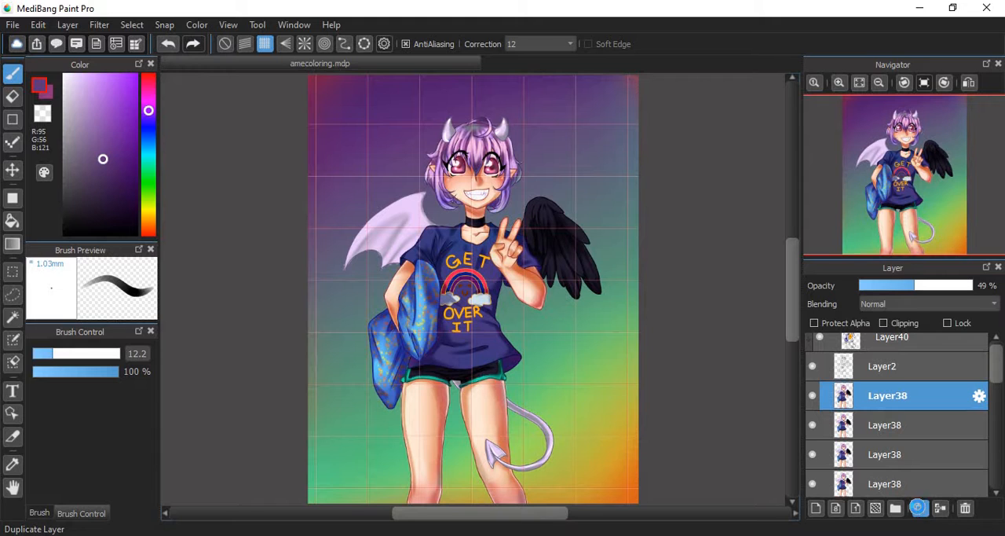
left_click(922, 509)
left_click(920, 509)
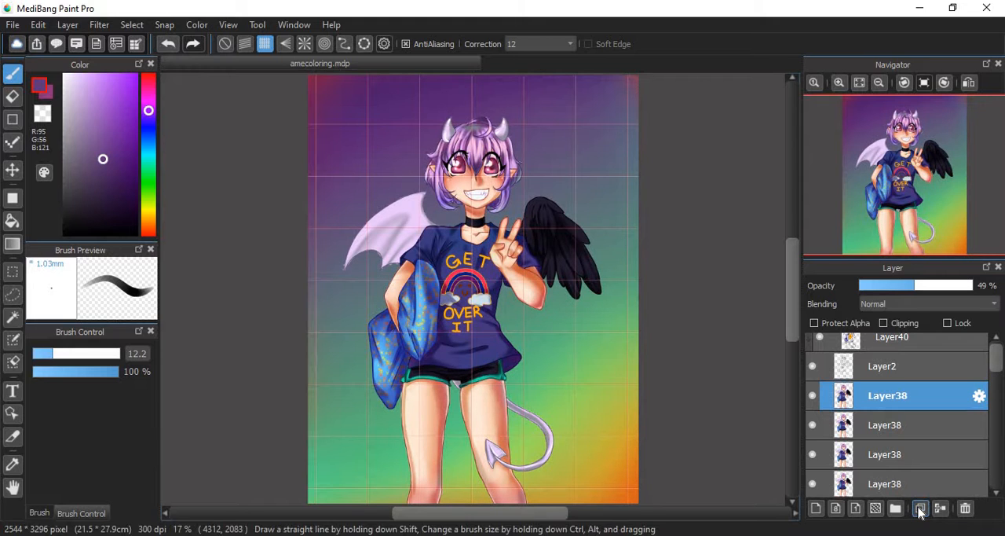
left_click(918, 507)
left_click(918, 508)
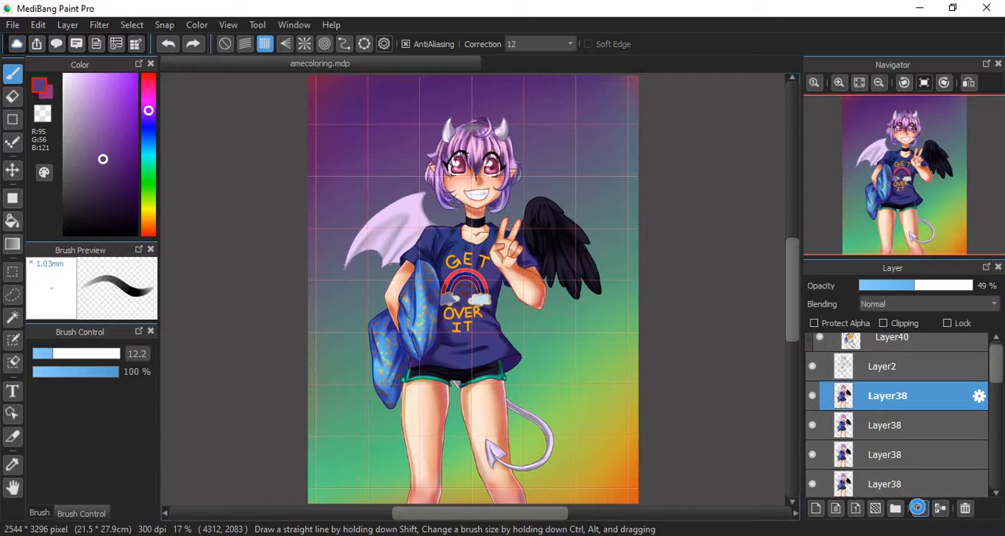
left_click(918, 507)
left_click(920, 509)
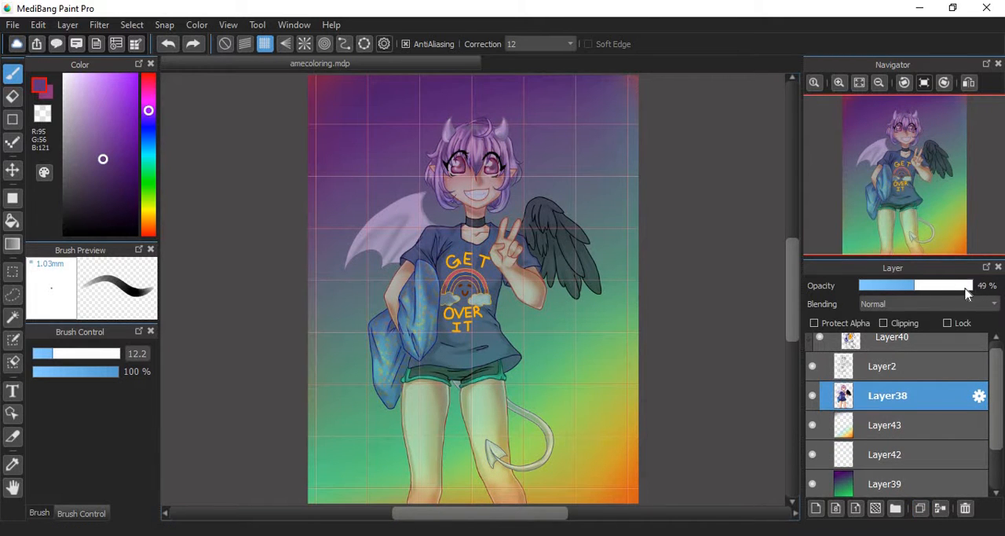
- Set Layer38's opacity to 100 %, and toggle the visibility of the orange gradient layer Layer43 off and on
left_click_drag(967, 287, 989, 293)
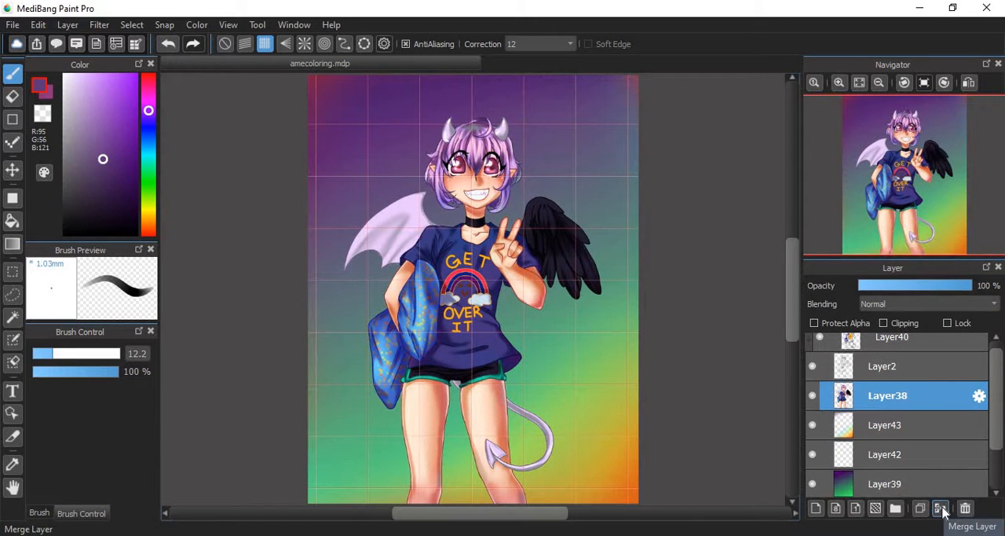
left_click(850, 443)
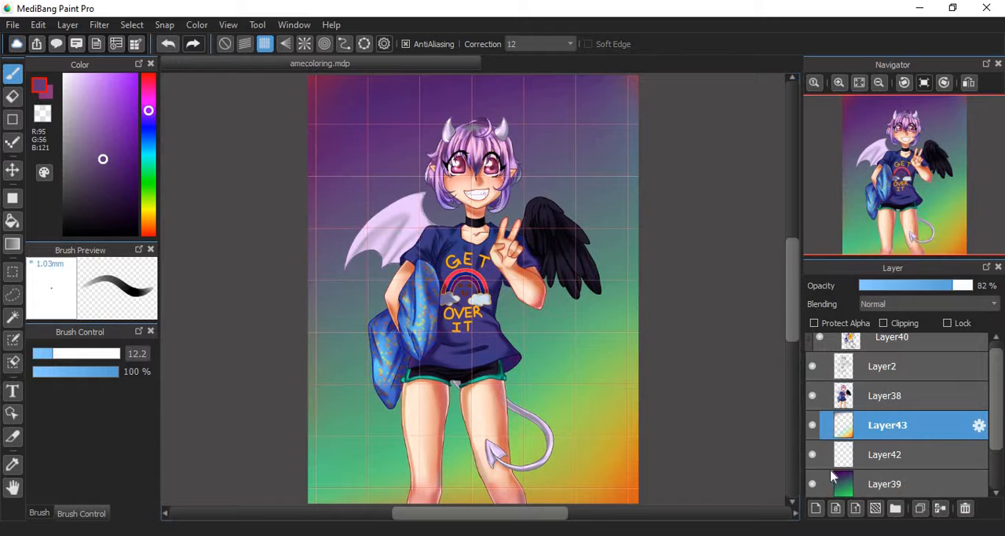
left_click(812, 425)
left_click(812, 425)
left_click(812, 425)
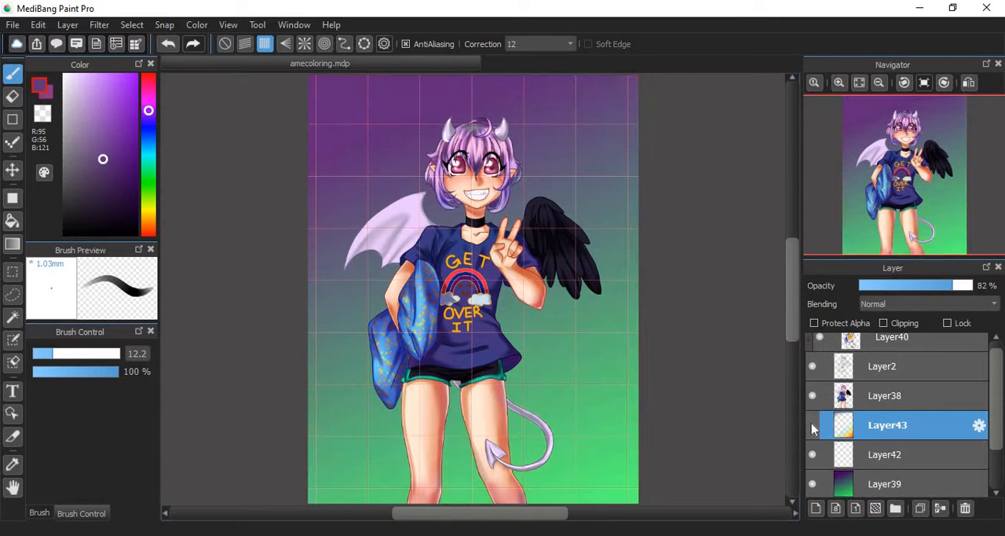
left_click(812, 425)
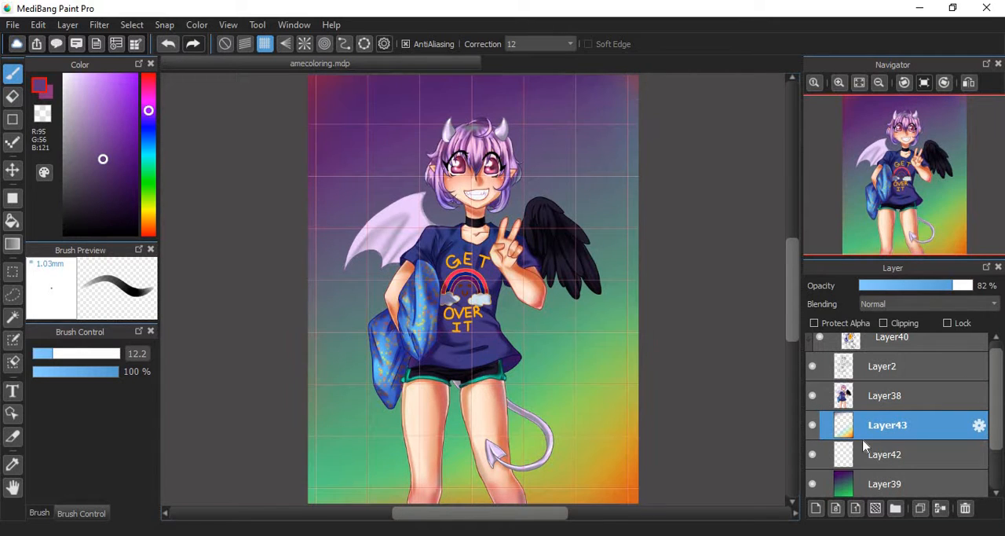
- Merge Layer43 down through Layer42 into Layer39, and toggle the merged background layer's visibility off and on
left_click(941, 507)
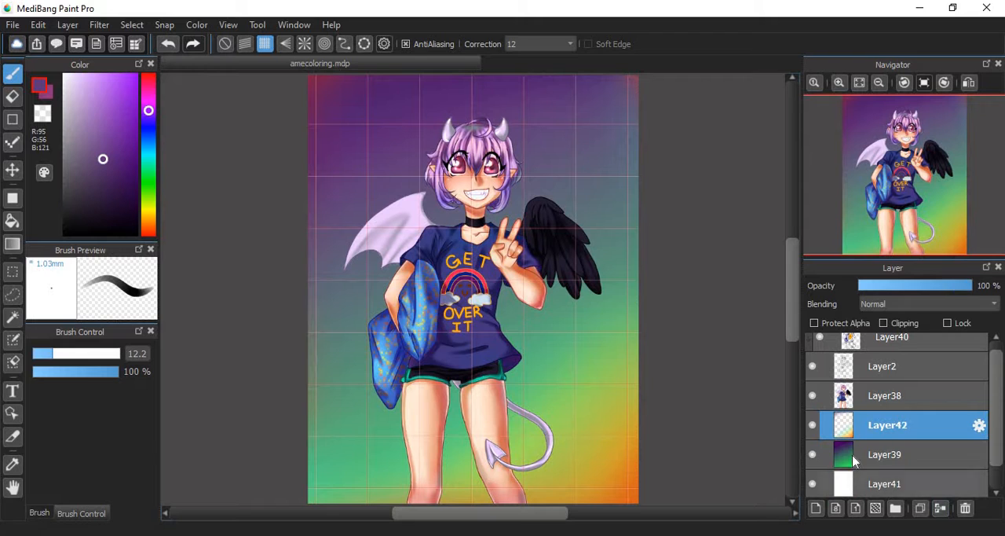
left_click(941, 508)
left_click(812, 426)
left_click(813, 428)
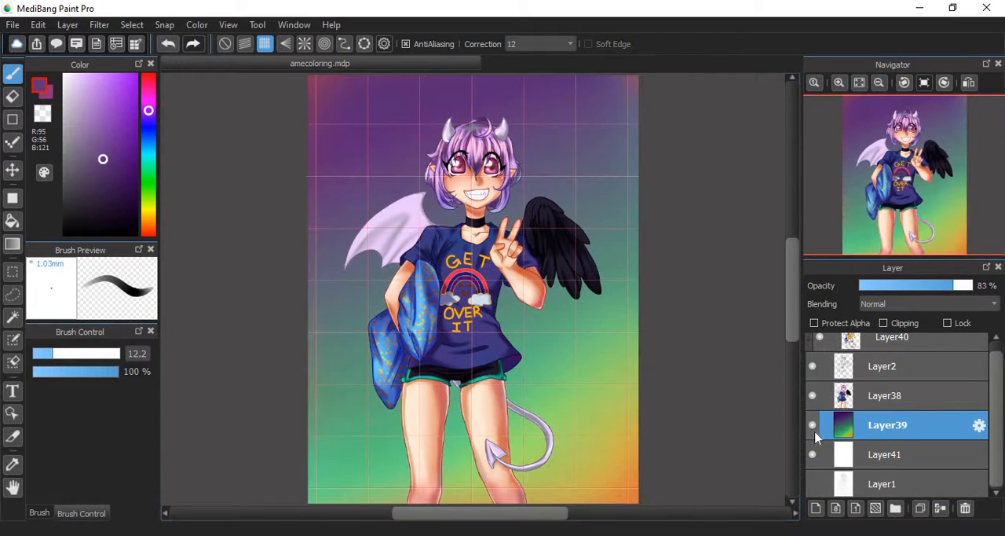
left_click(813, 428)
left_click(813, 428)
mouse_move(903, 204)
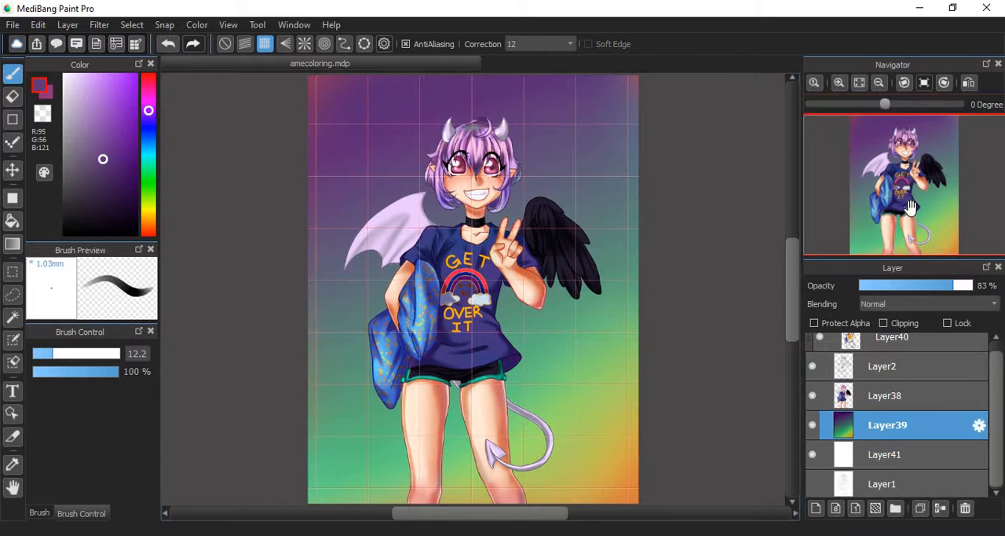